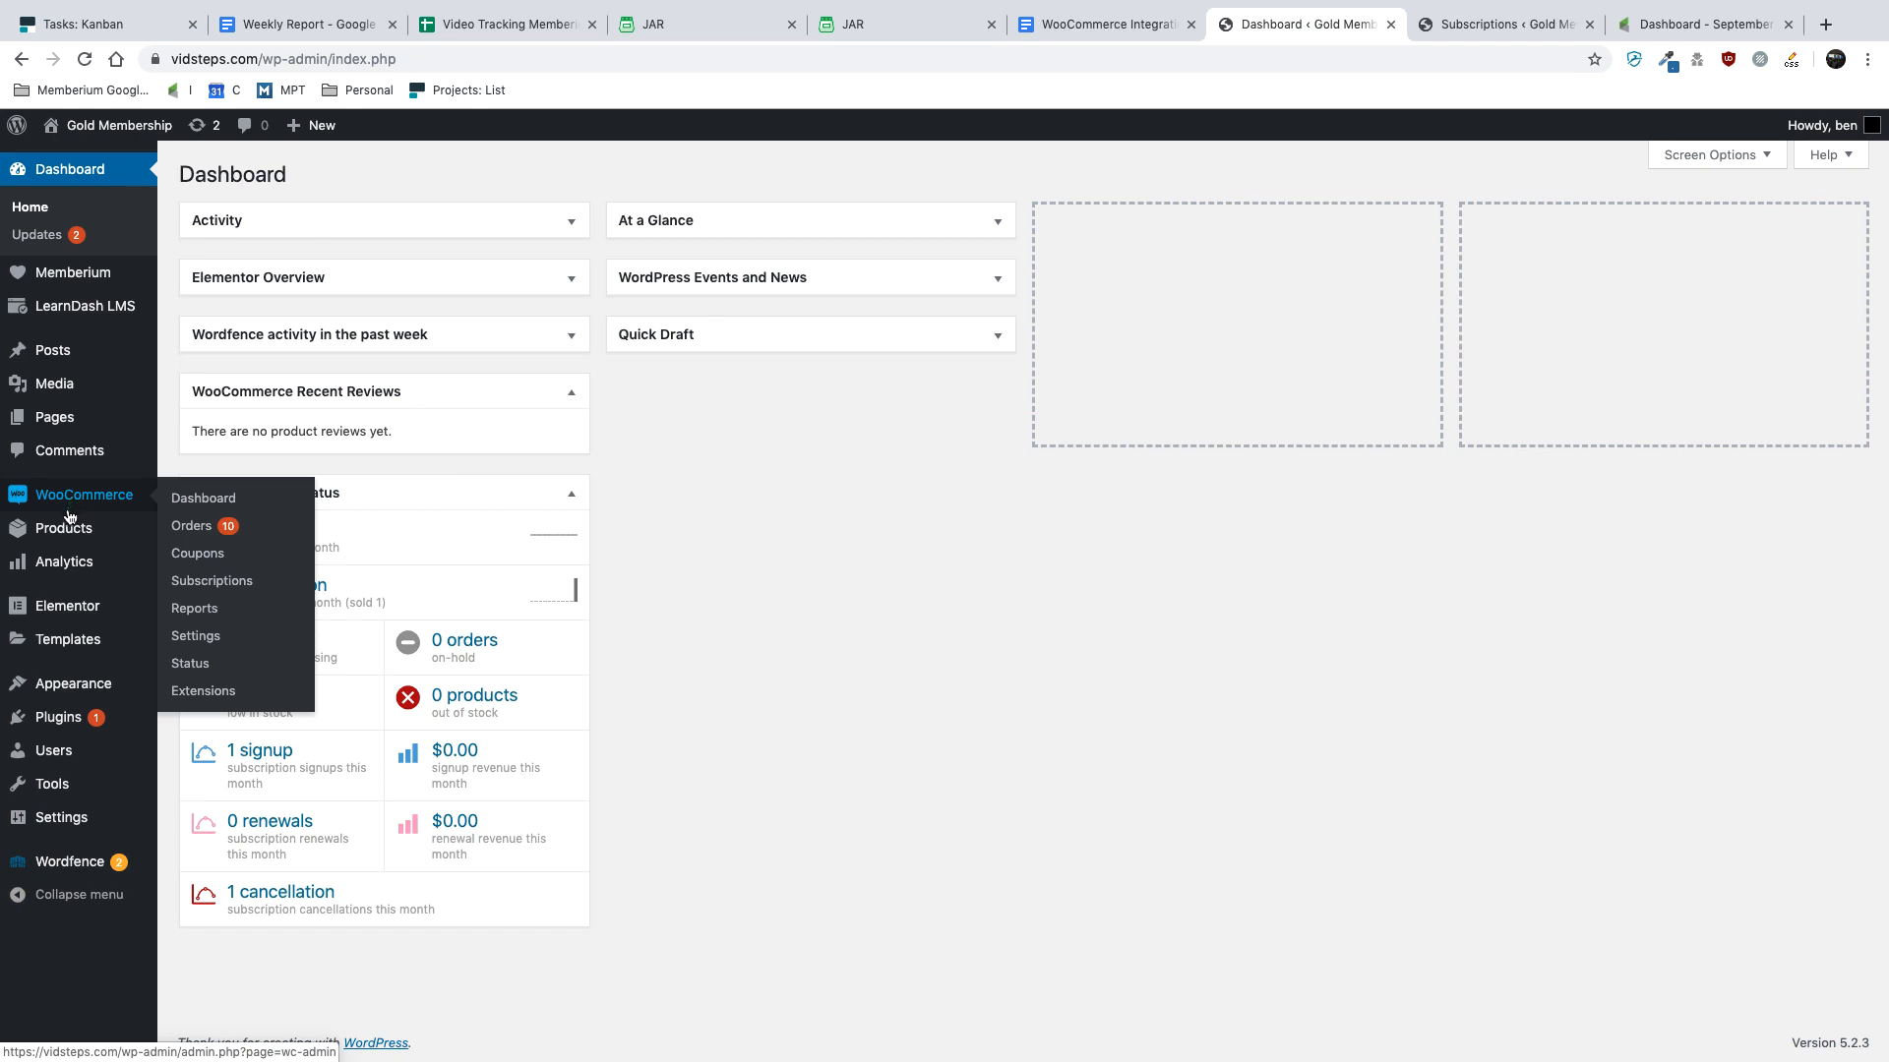
- Start a new WooCommerce product and name it "Gold Membership"
{"action": "mouse_move", "coordinate": [59, 528]}
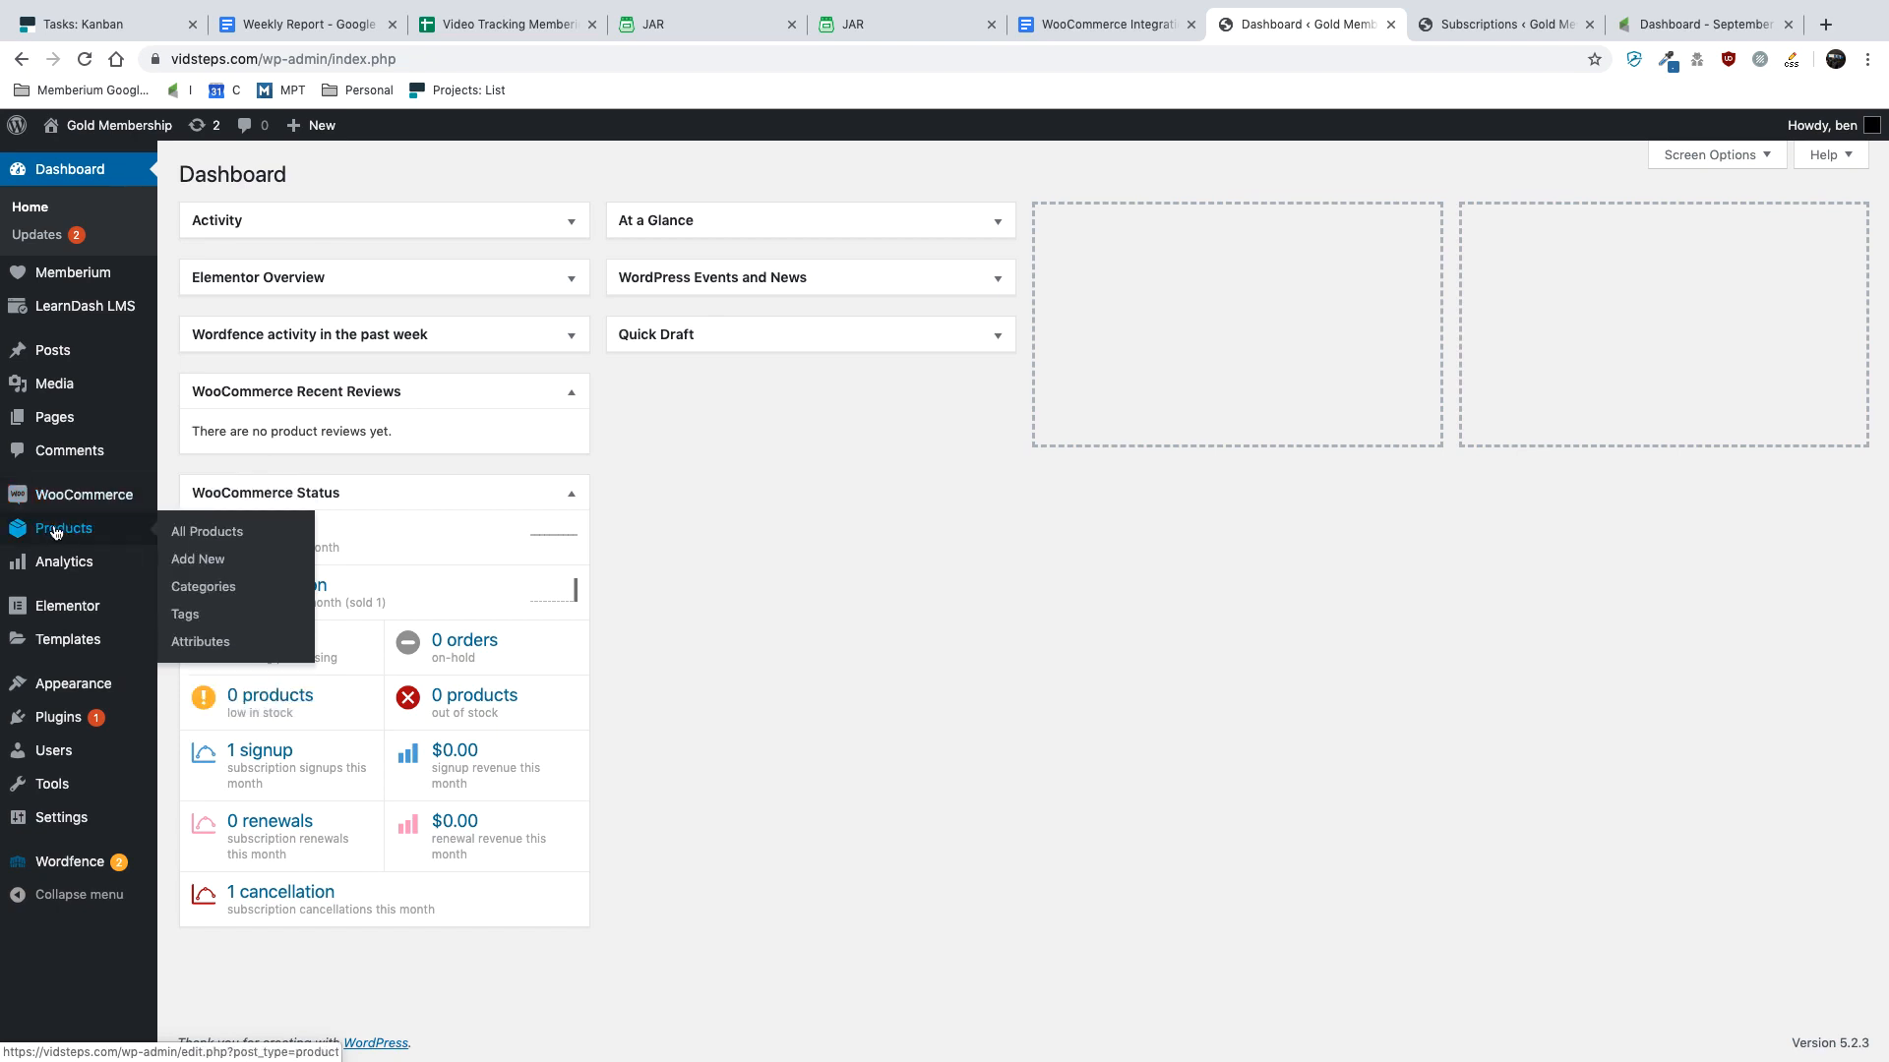
{"action": "left_click", "coordinate": [196, 566]}
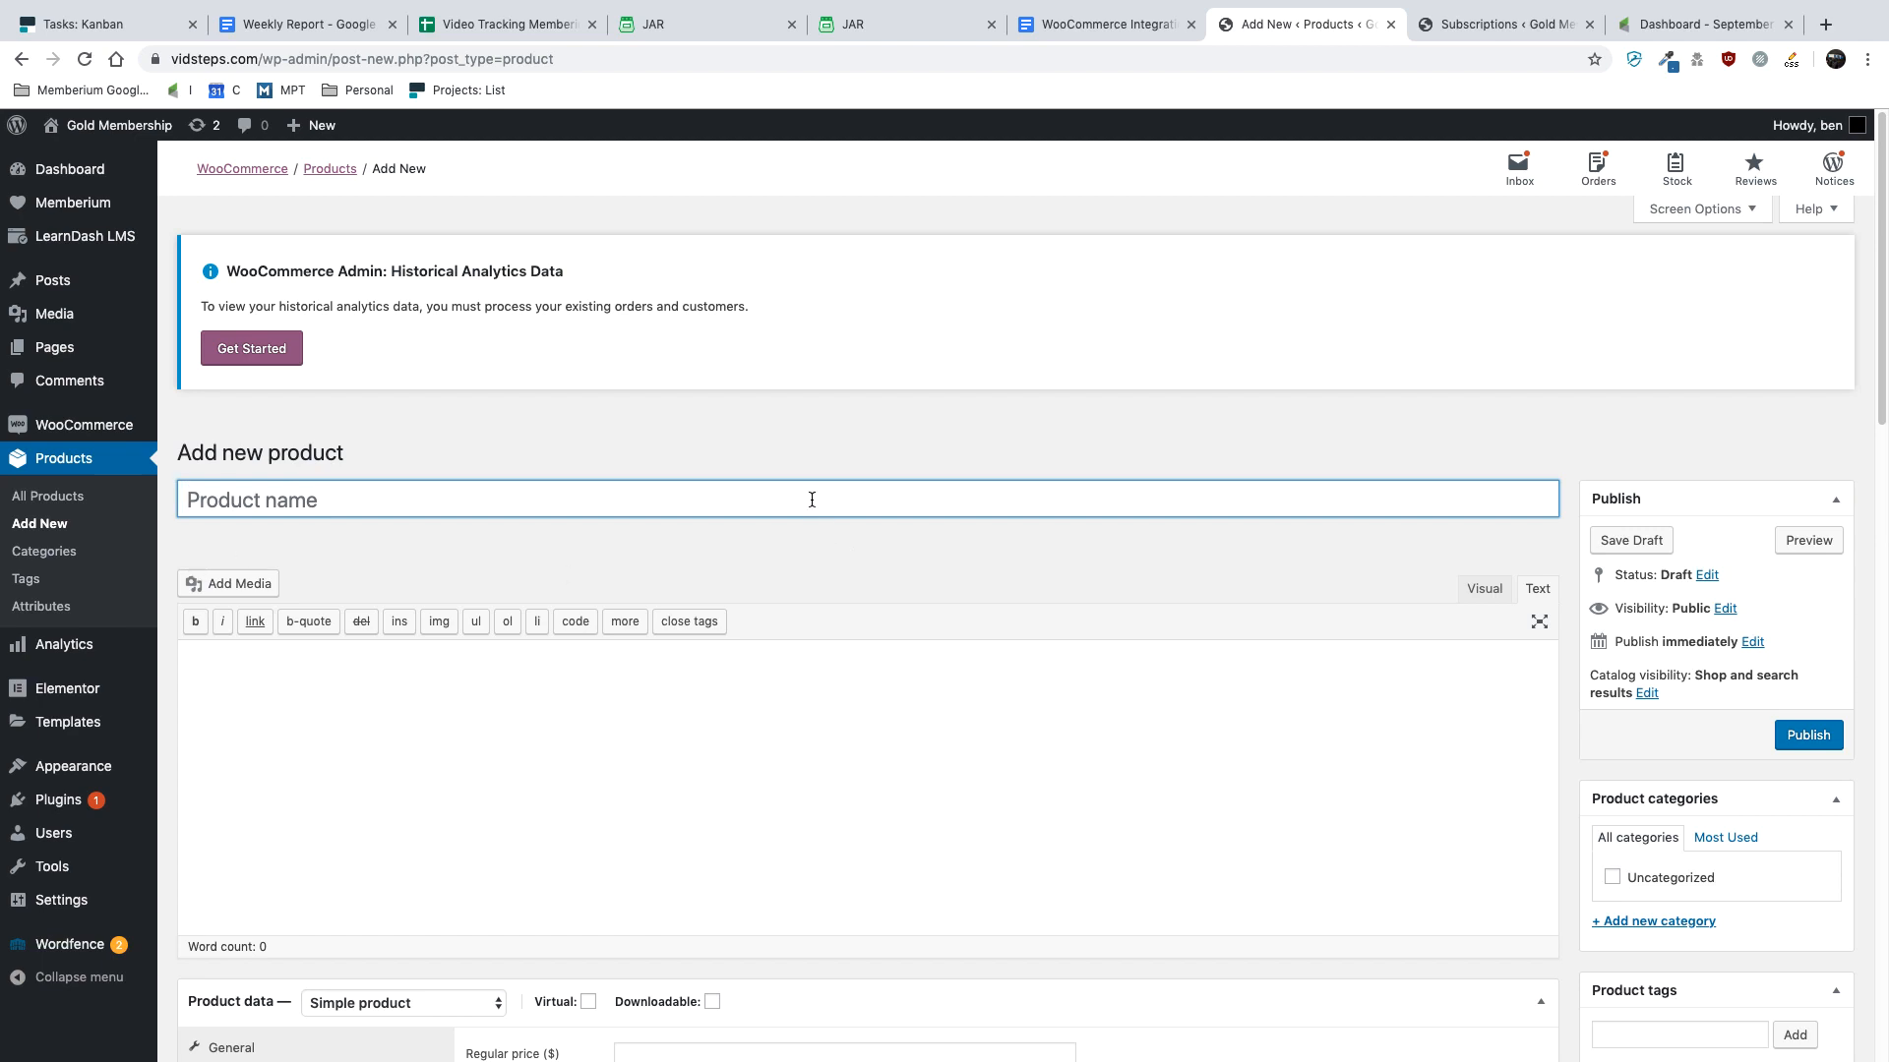
{"action": "type", "text": "Gold "}
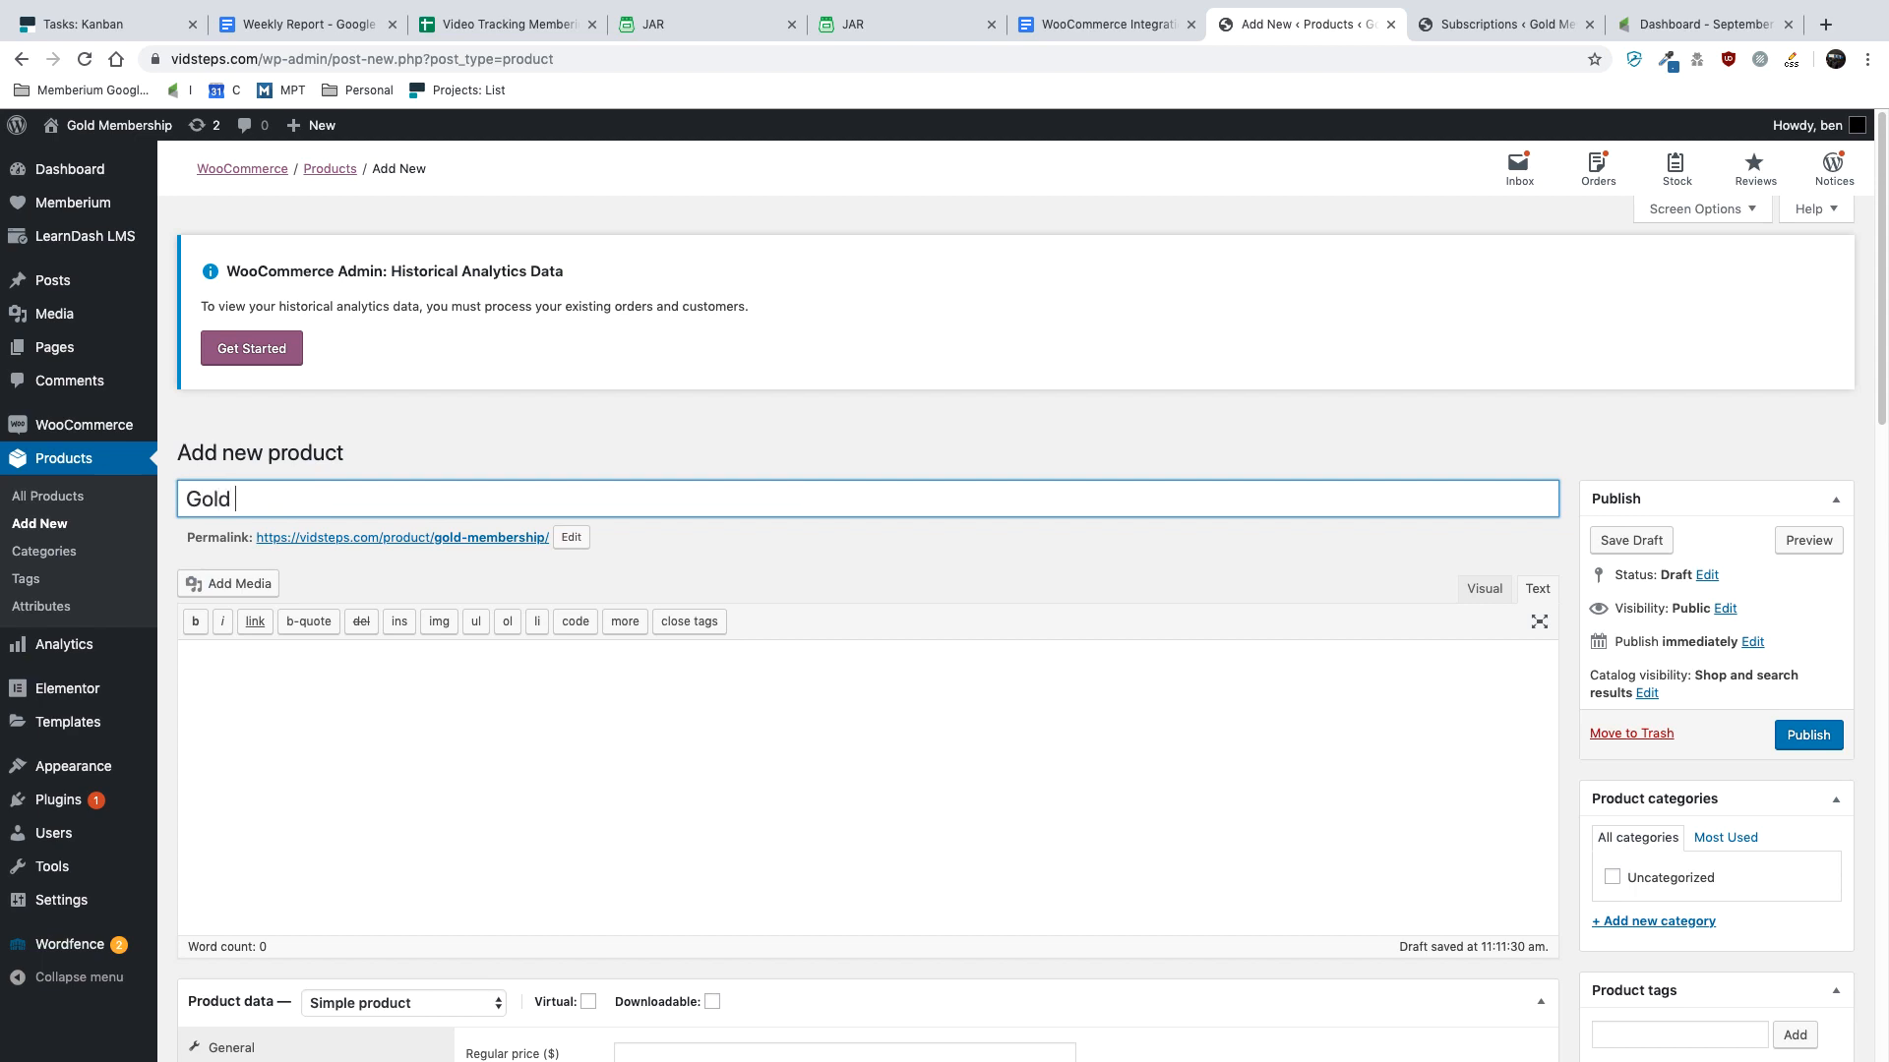
{"action": "type", "text": "Membership"}
{"action": "left_click", "coordinate": [366, 673]}
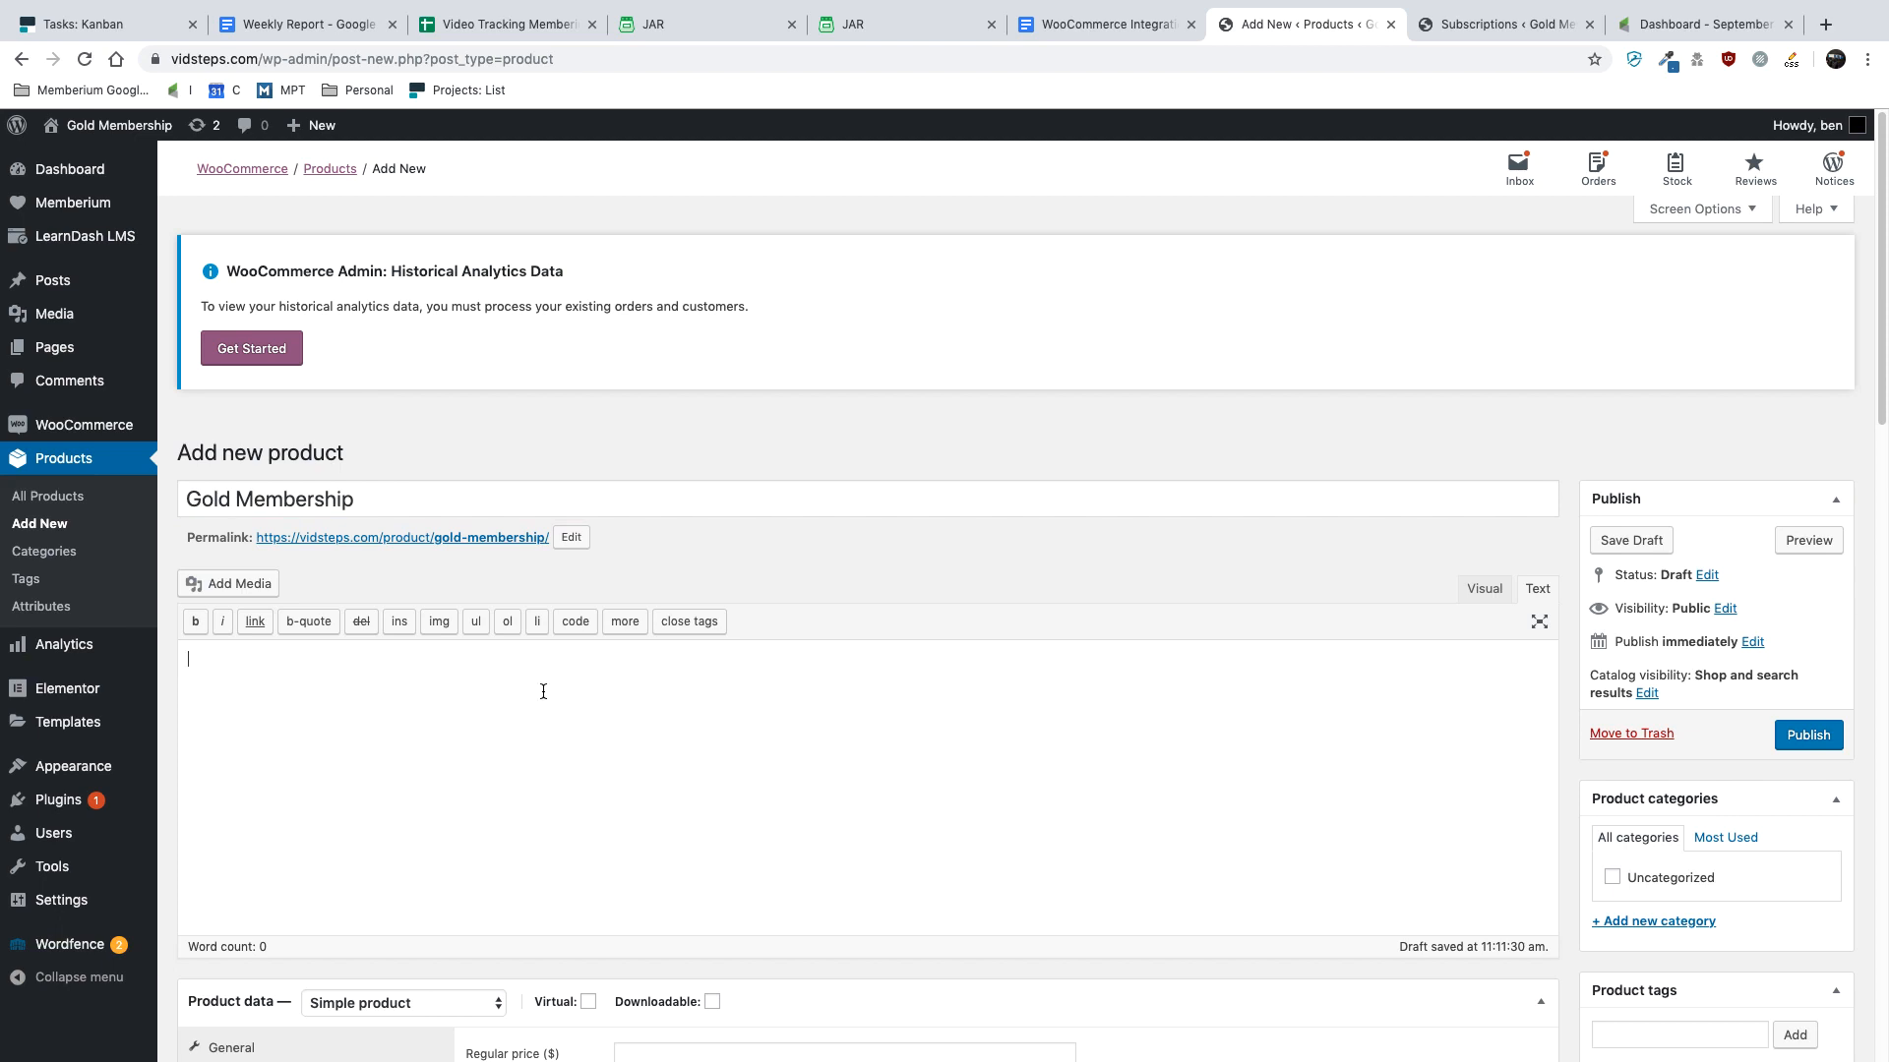
{"action": "scroll", "coordinate": [541, 685], "scroll_direction": "down", "scroll_amount": 5}
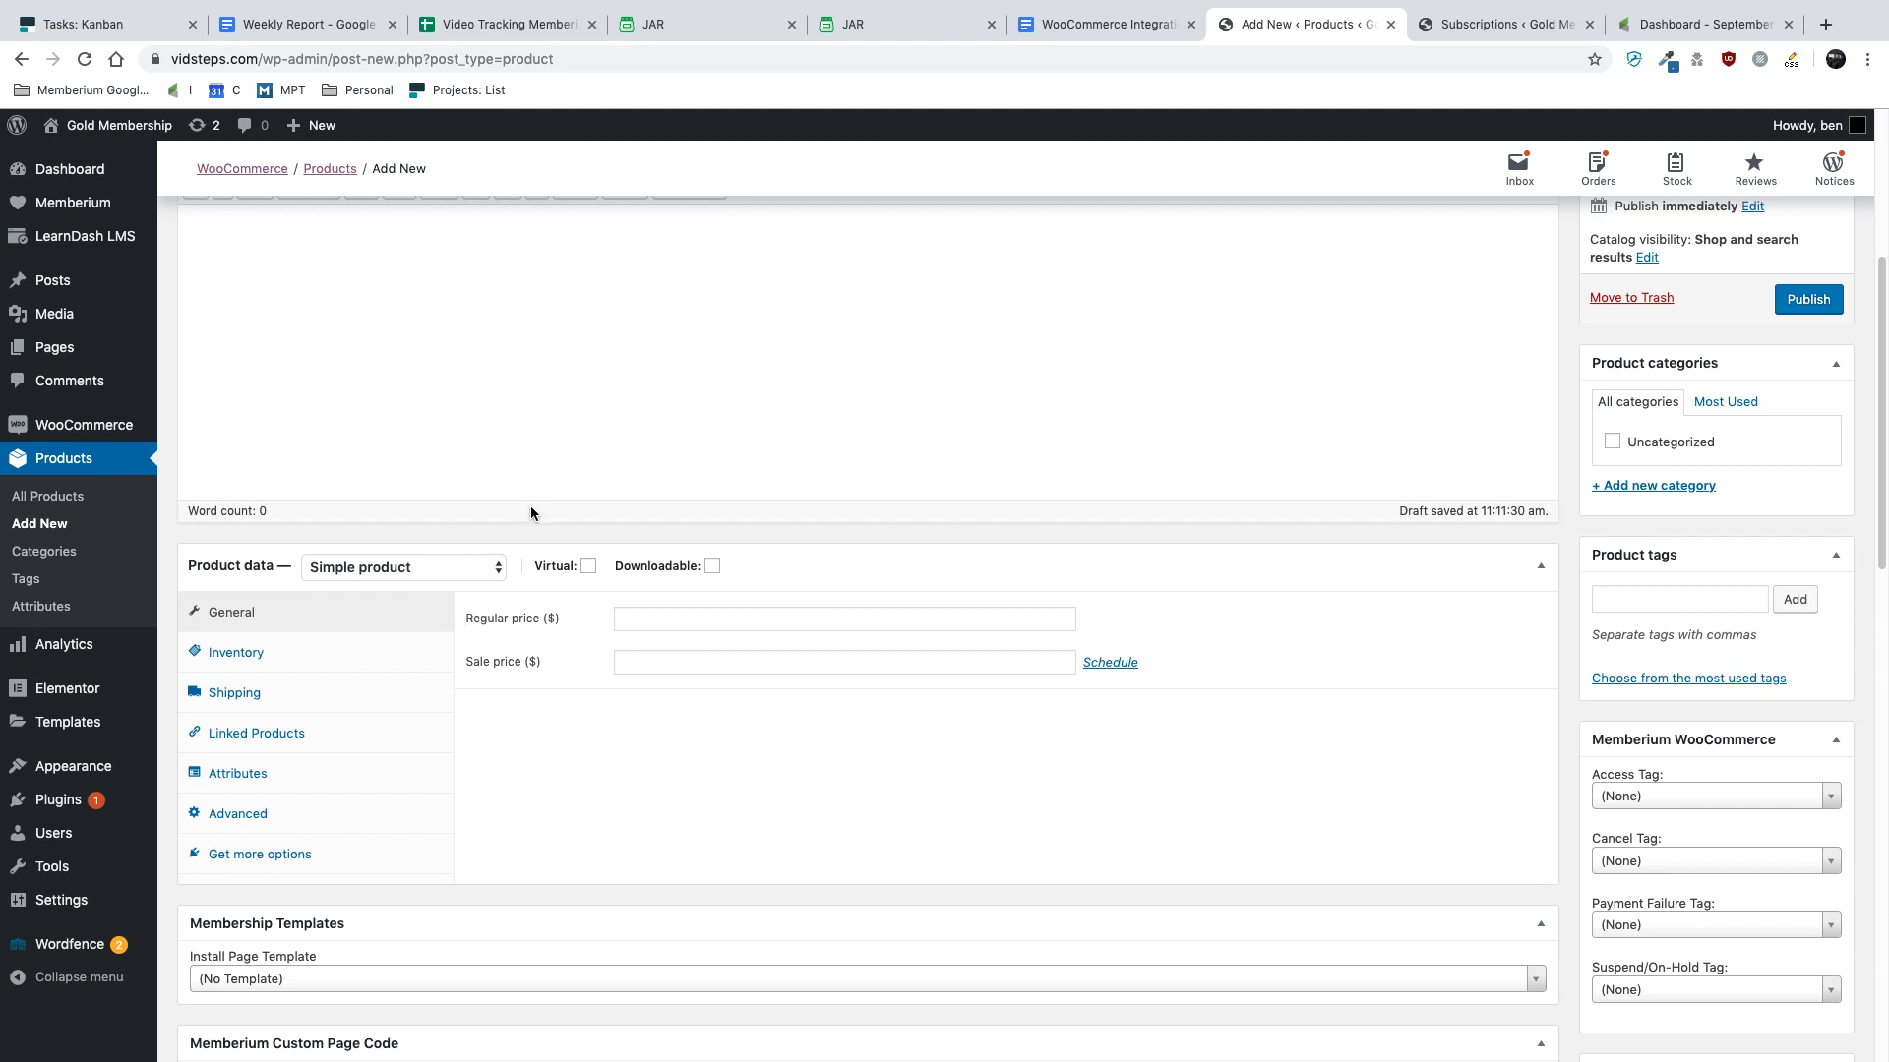
{"action": "scroll", "coordinate": [527, 511], "scroll_direction": "down", "scroll_amount": 1}
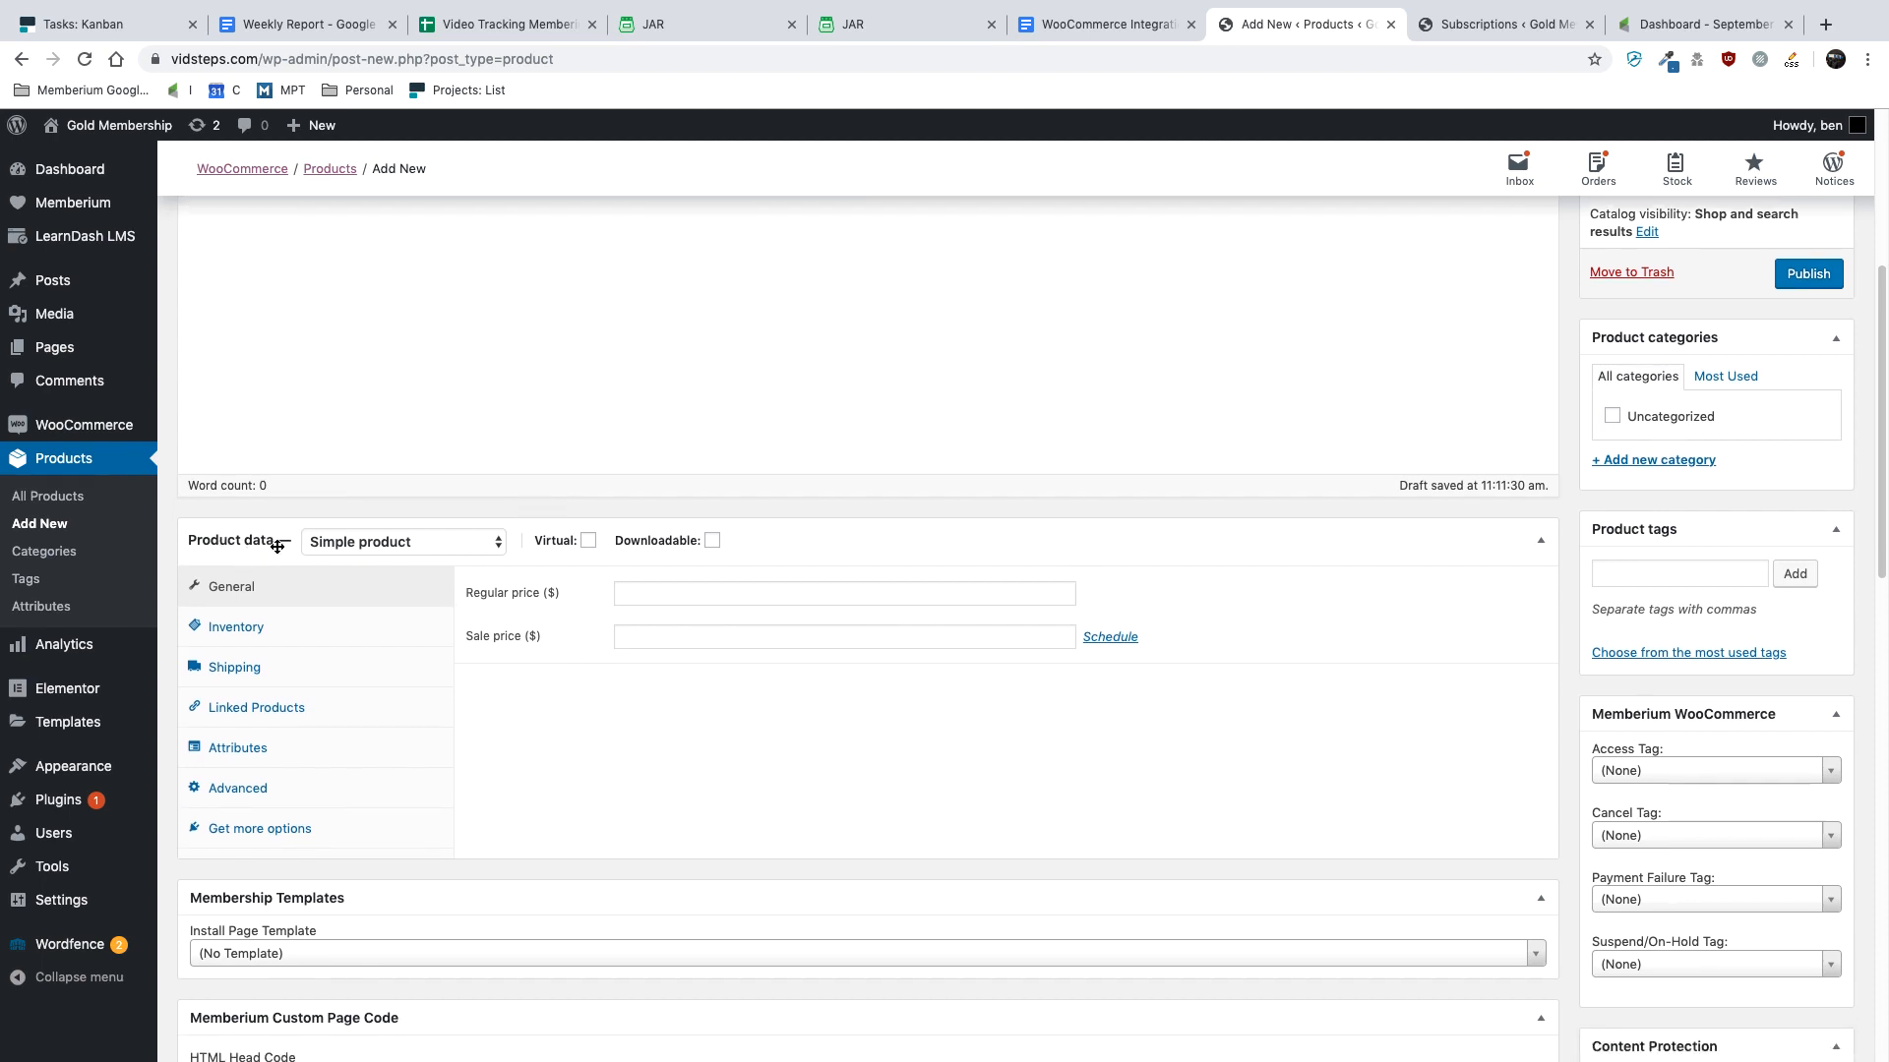
{"action": "left_click", "coordinate": [423, 537]}
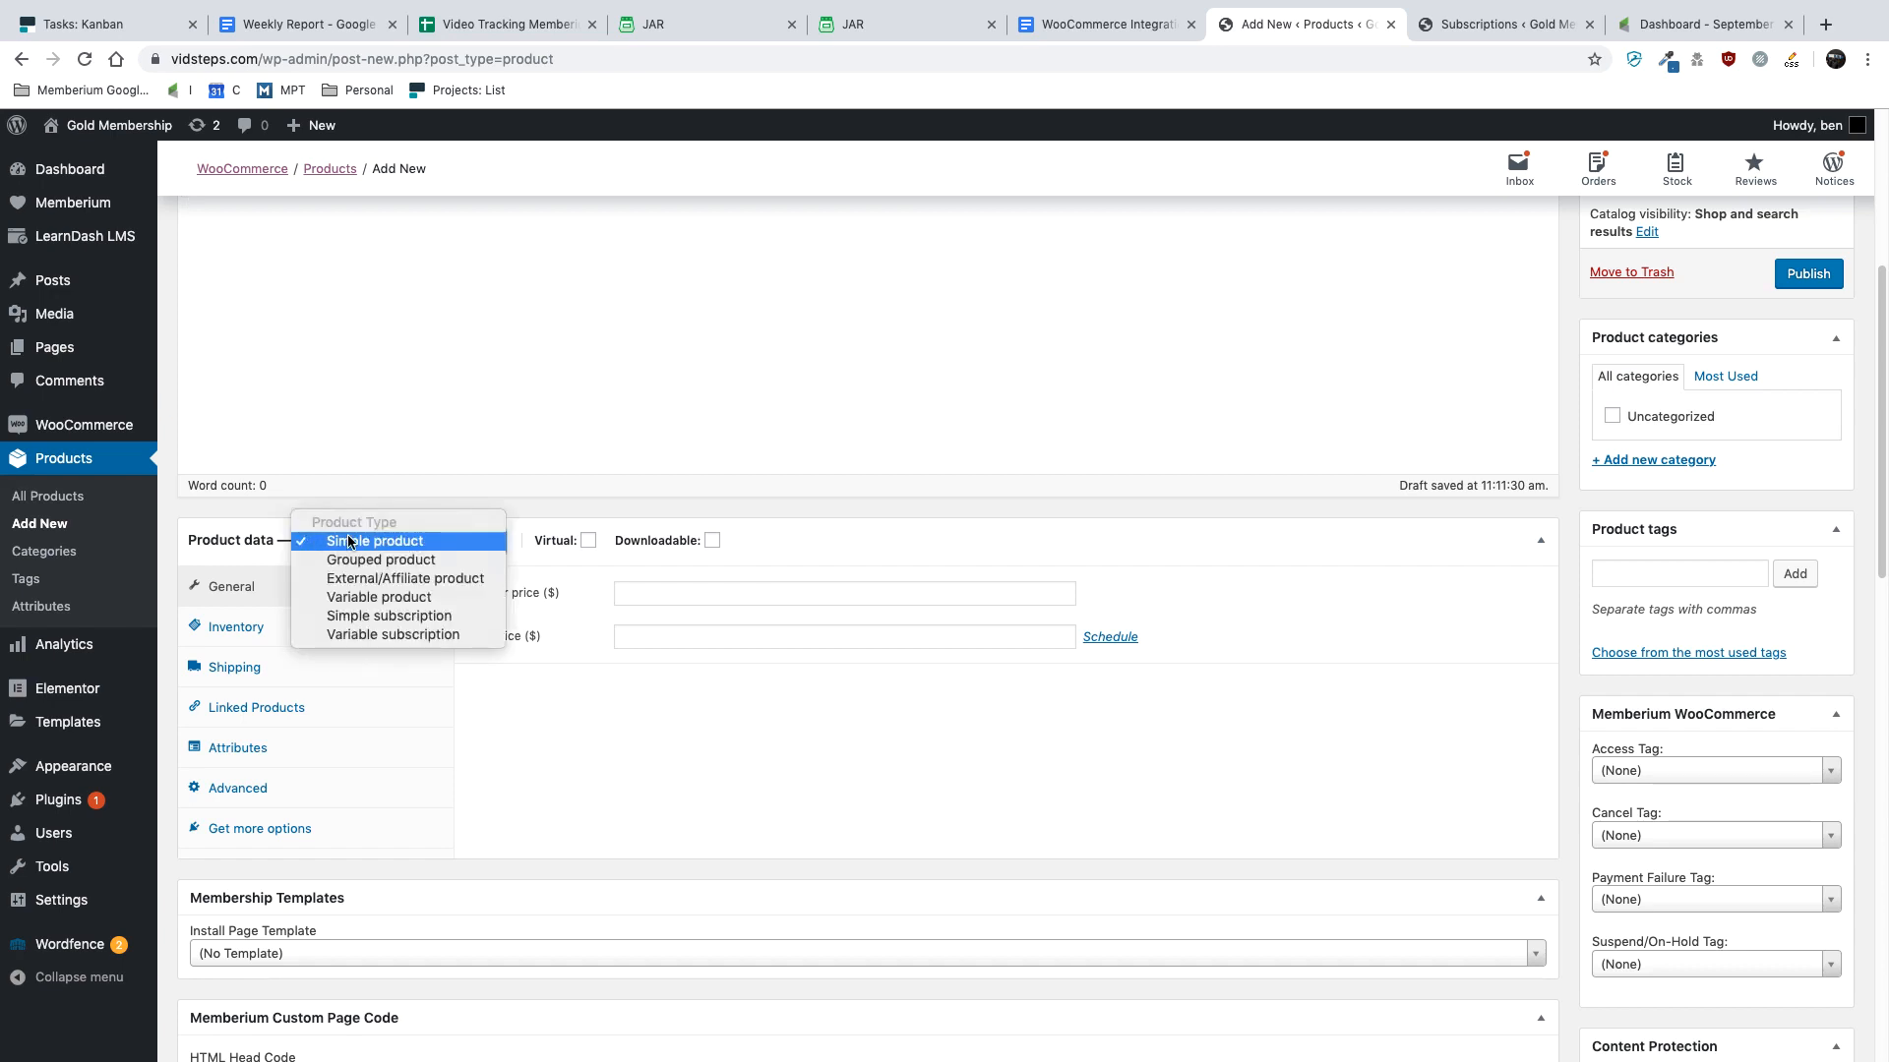
{"action": "left_click", "coordinate": [434, 546]}
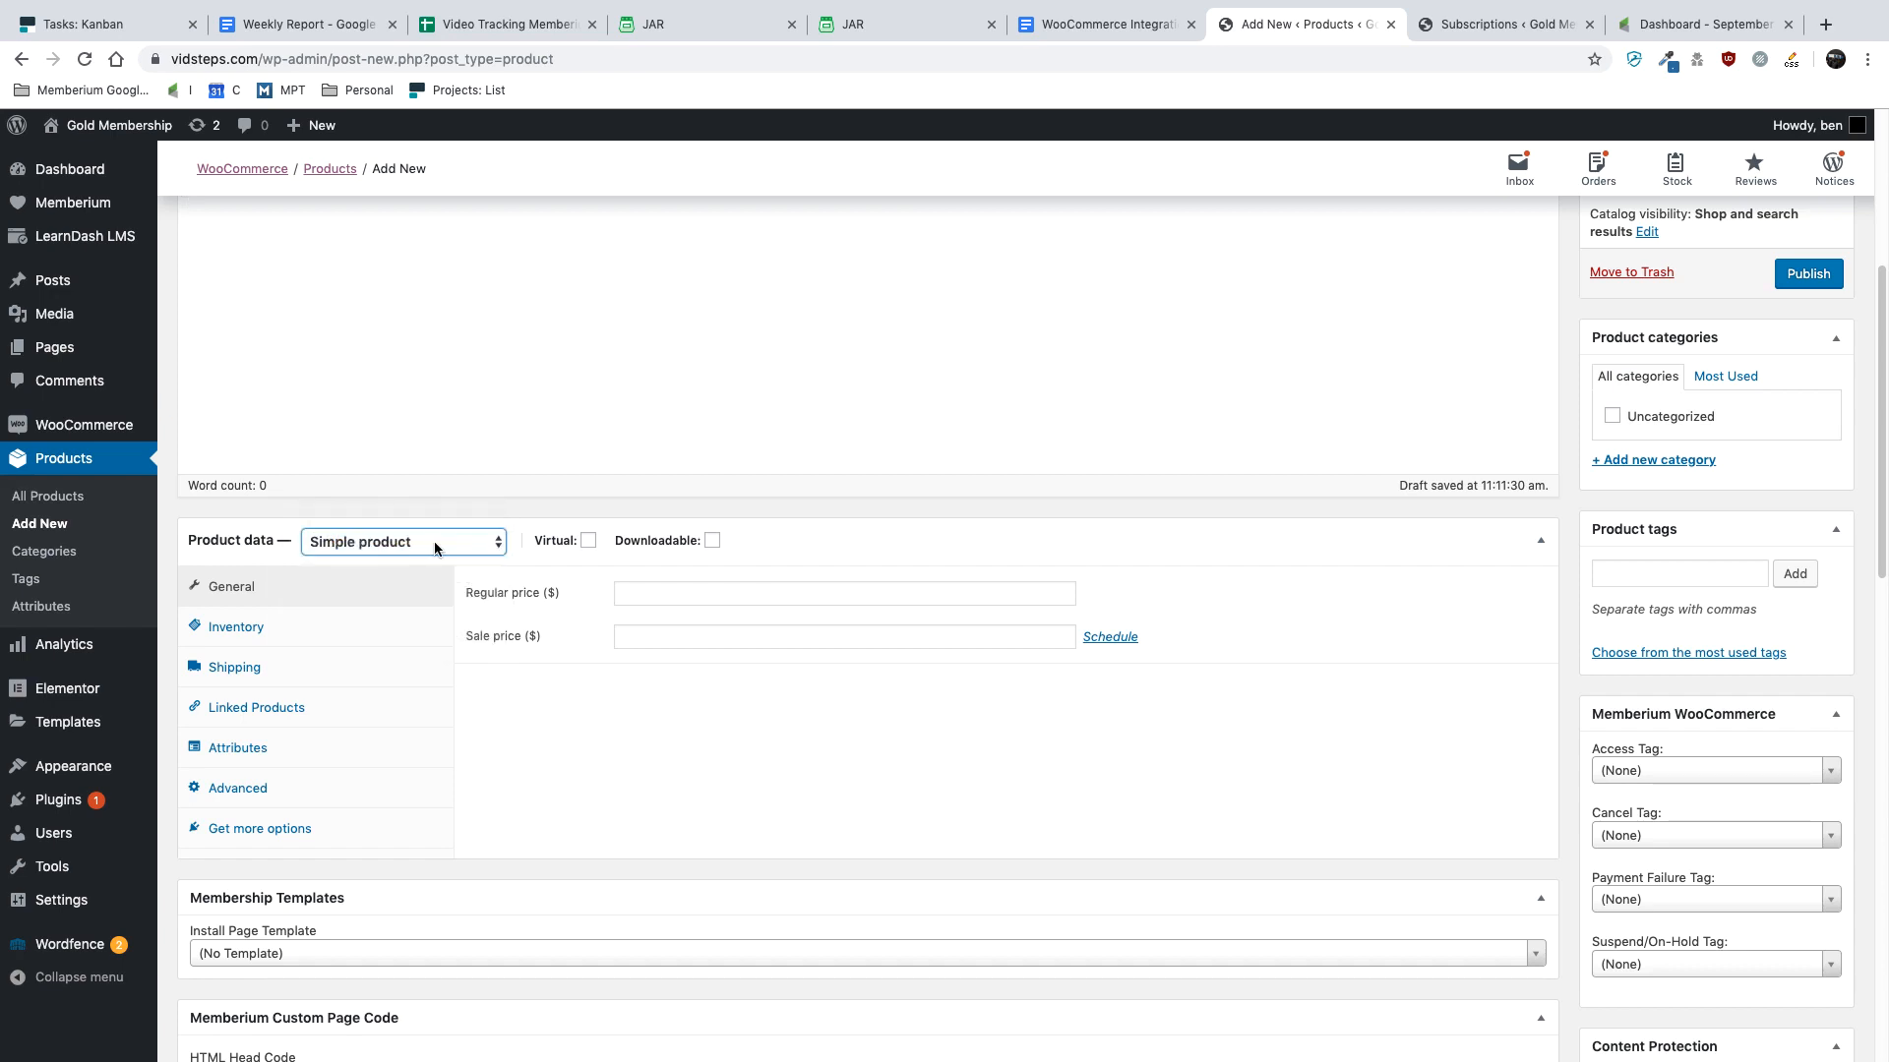
{"action": "left_click", "coordinate": [661, 592]}
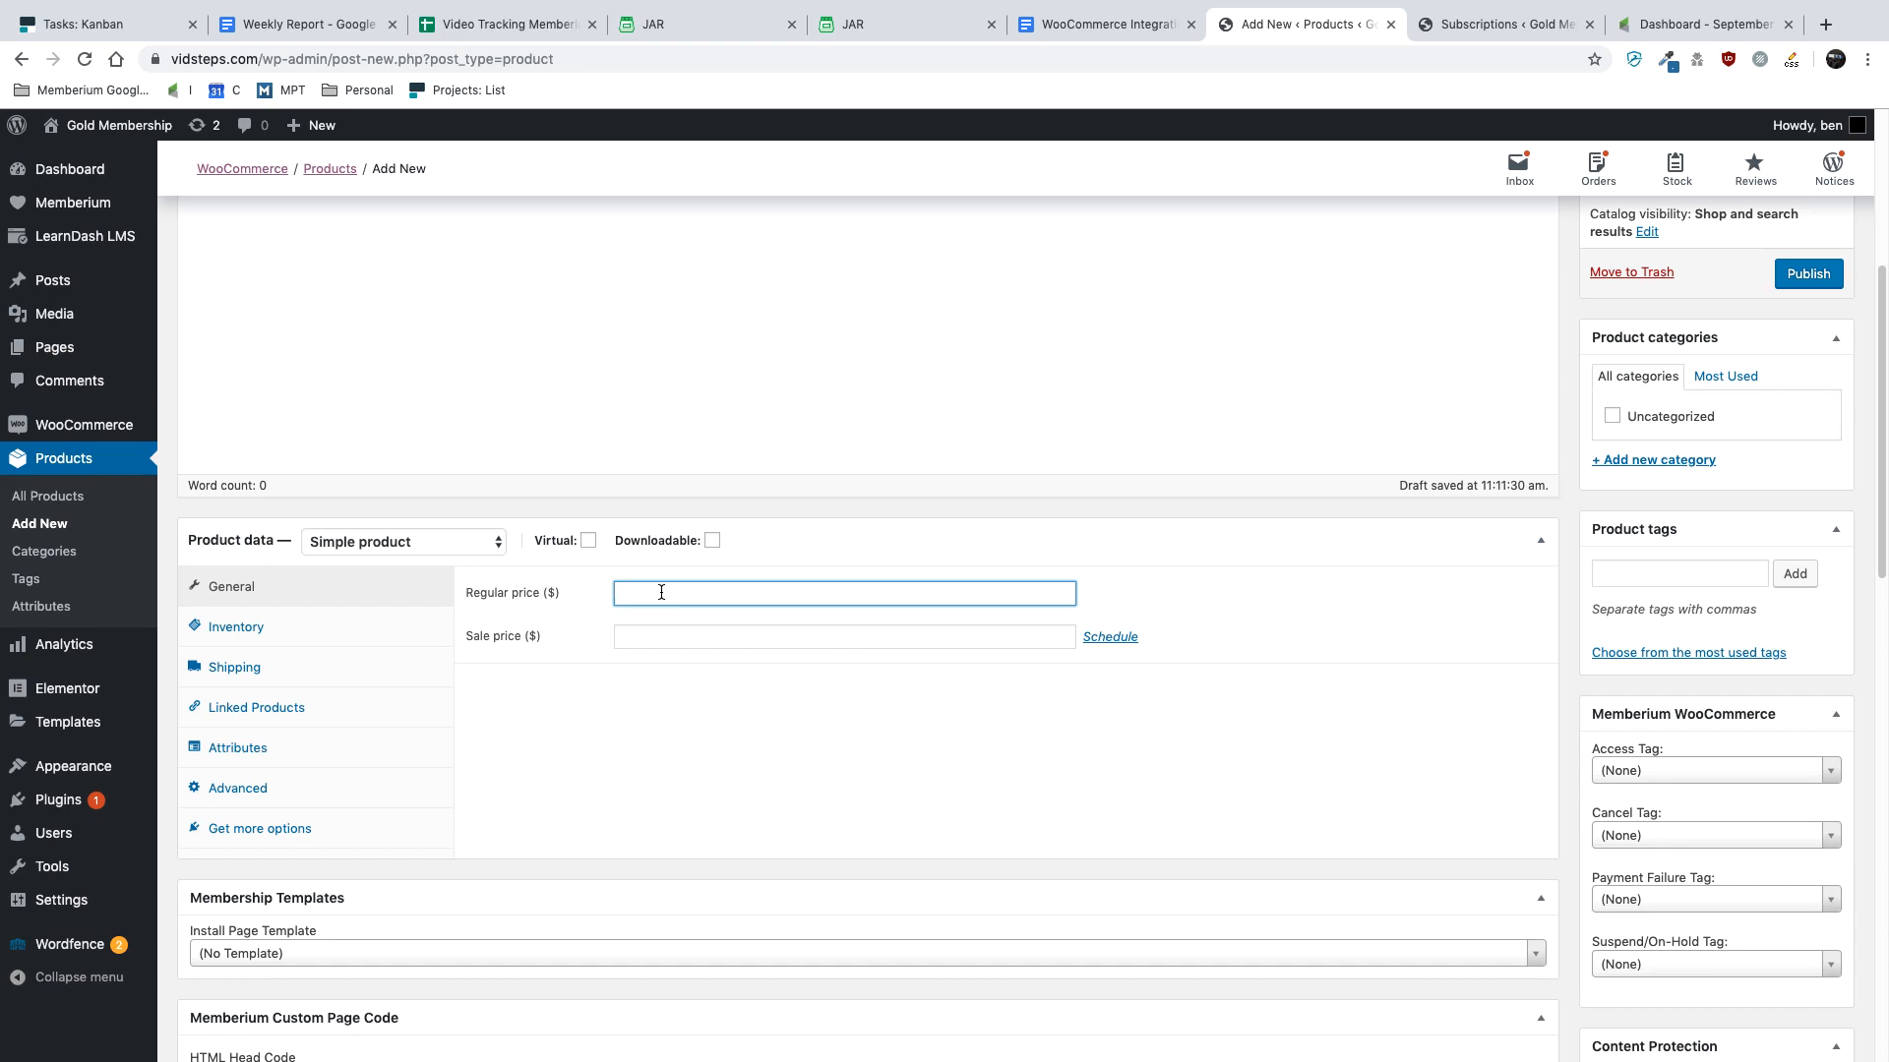
{"action": "type", "text": "50"}
{"action": "key", "text": "BackSpace"}
{"action": "key", "text": "BackSpace"}
- Make the product a simple subscription priced at $5 every month
{"action": "left_click", "coordinate": [398, 546]}
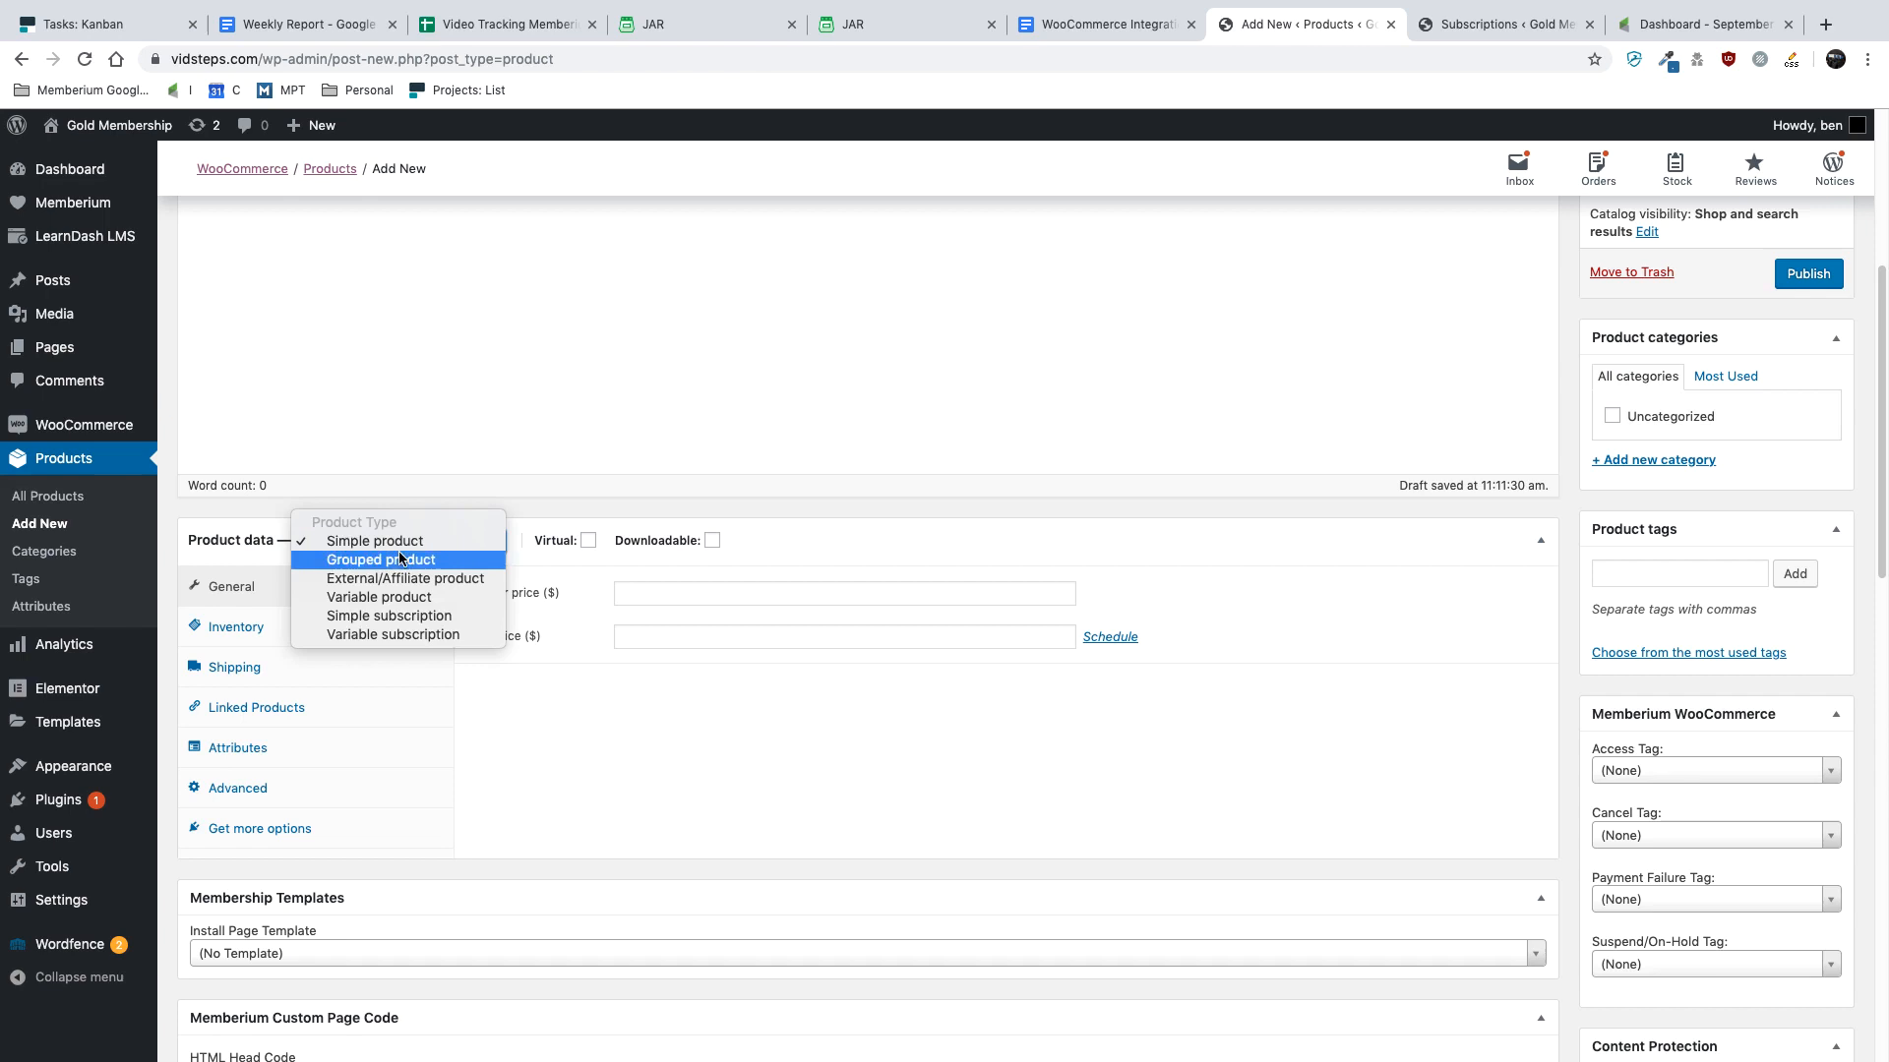
{"action": "left_click", "coordinate": [399, 620]}
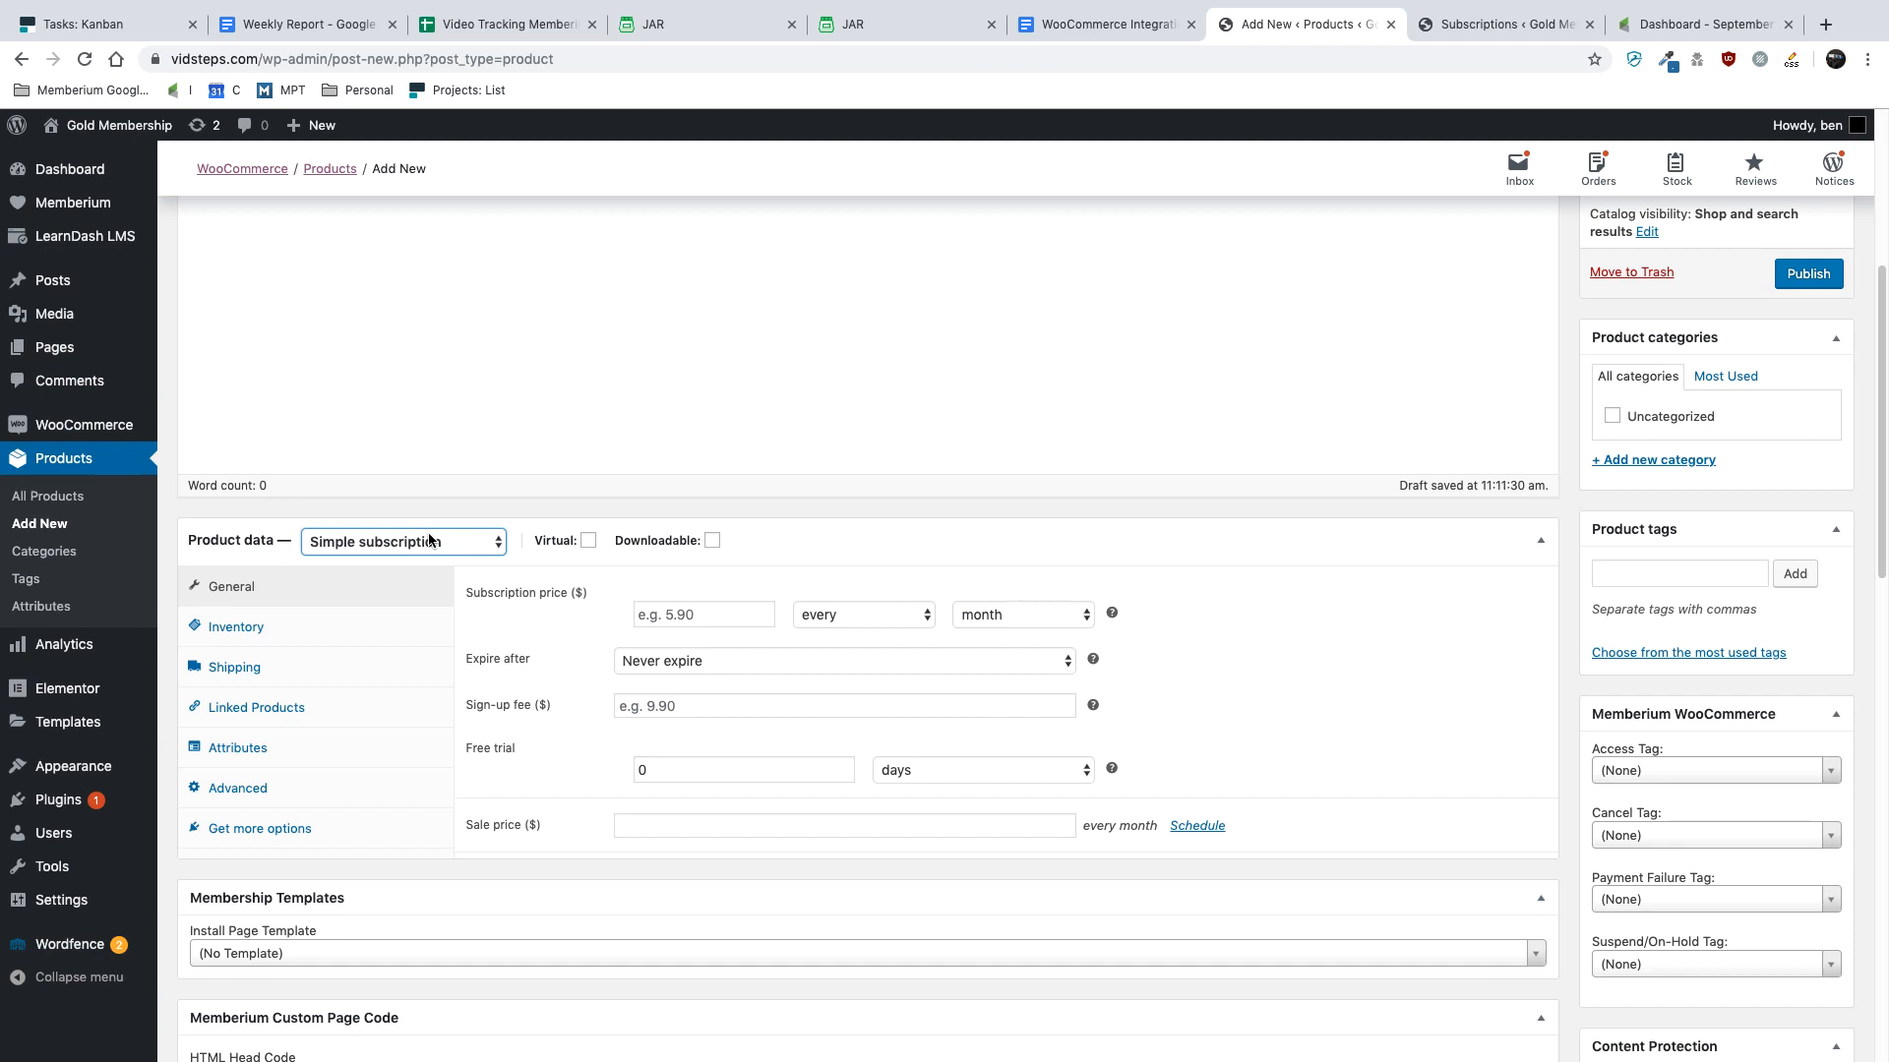
{"action": "left_click", "coordinate": [706, 615]}
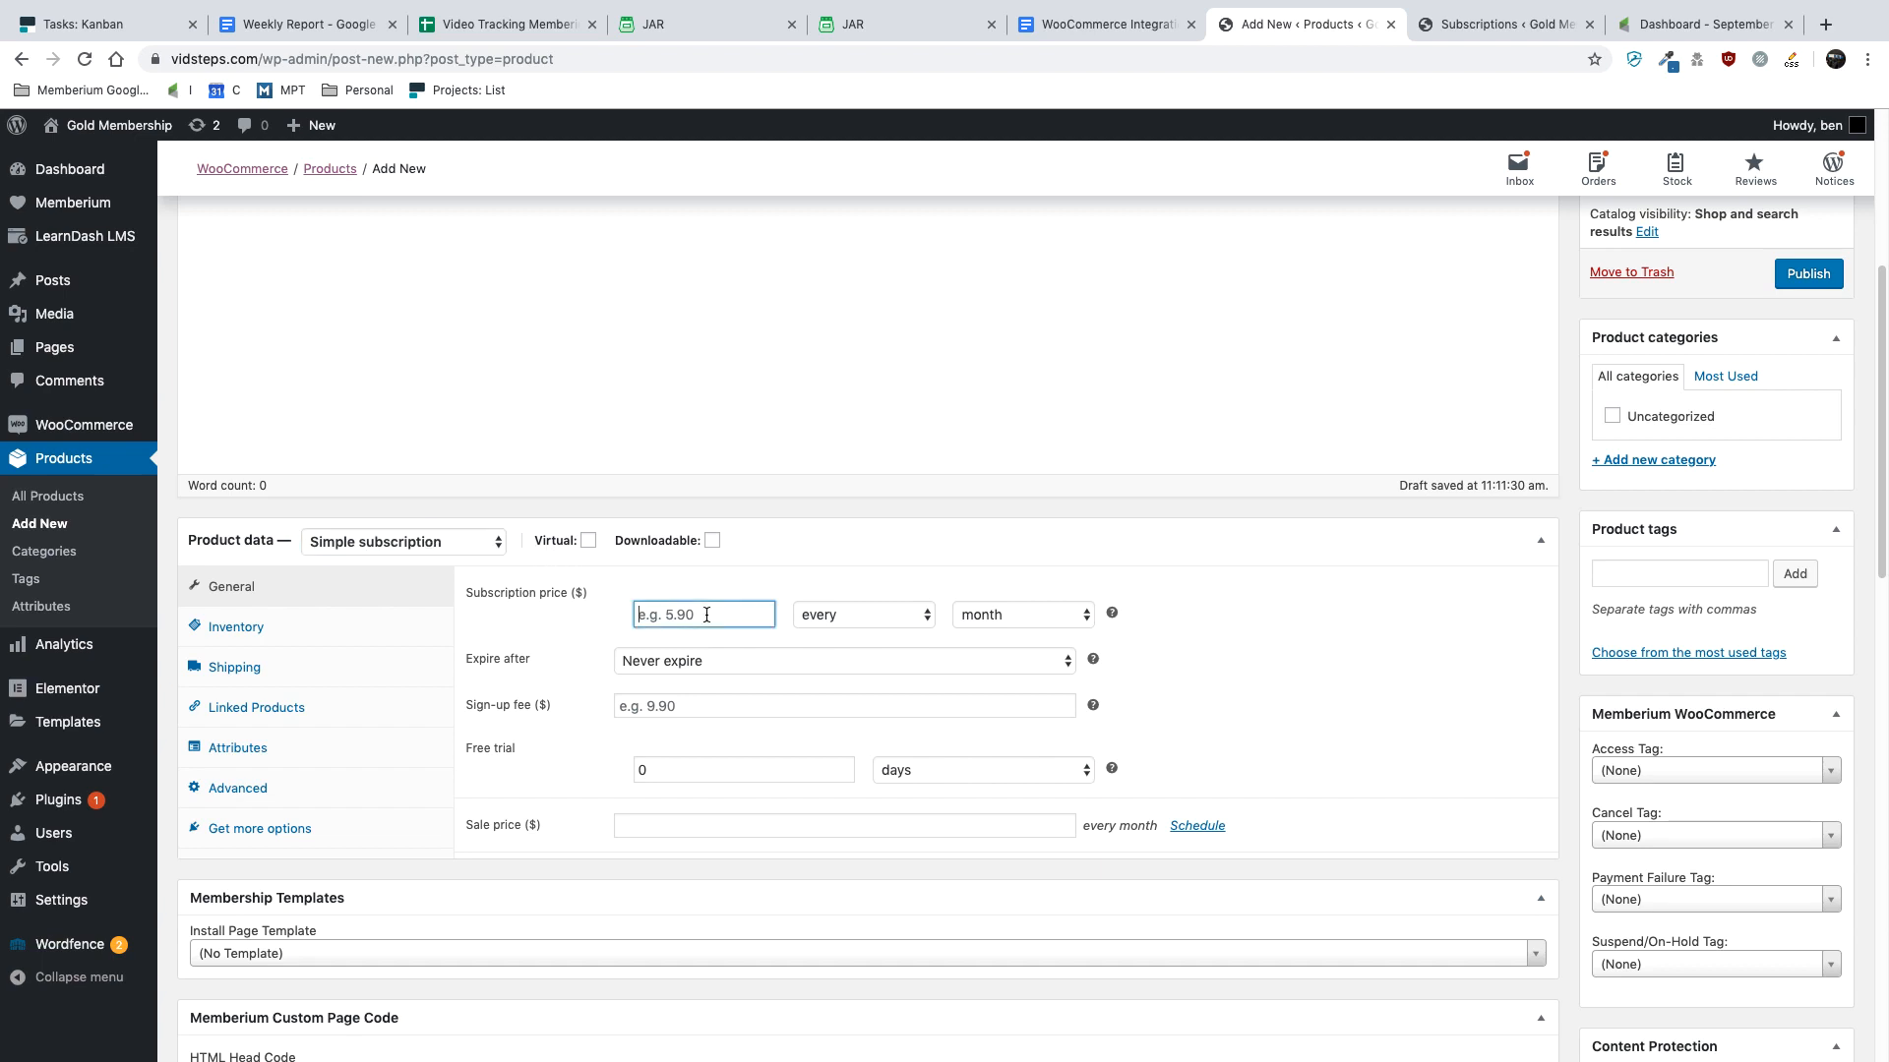
{"action": "type", "text": "5"}
{"action": "left_click", "coordinate": [1167, 626]}
{"action": "left_click", "coordinate": [983, 618]}
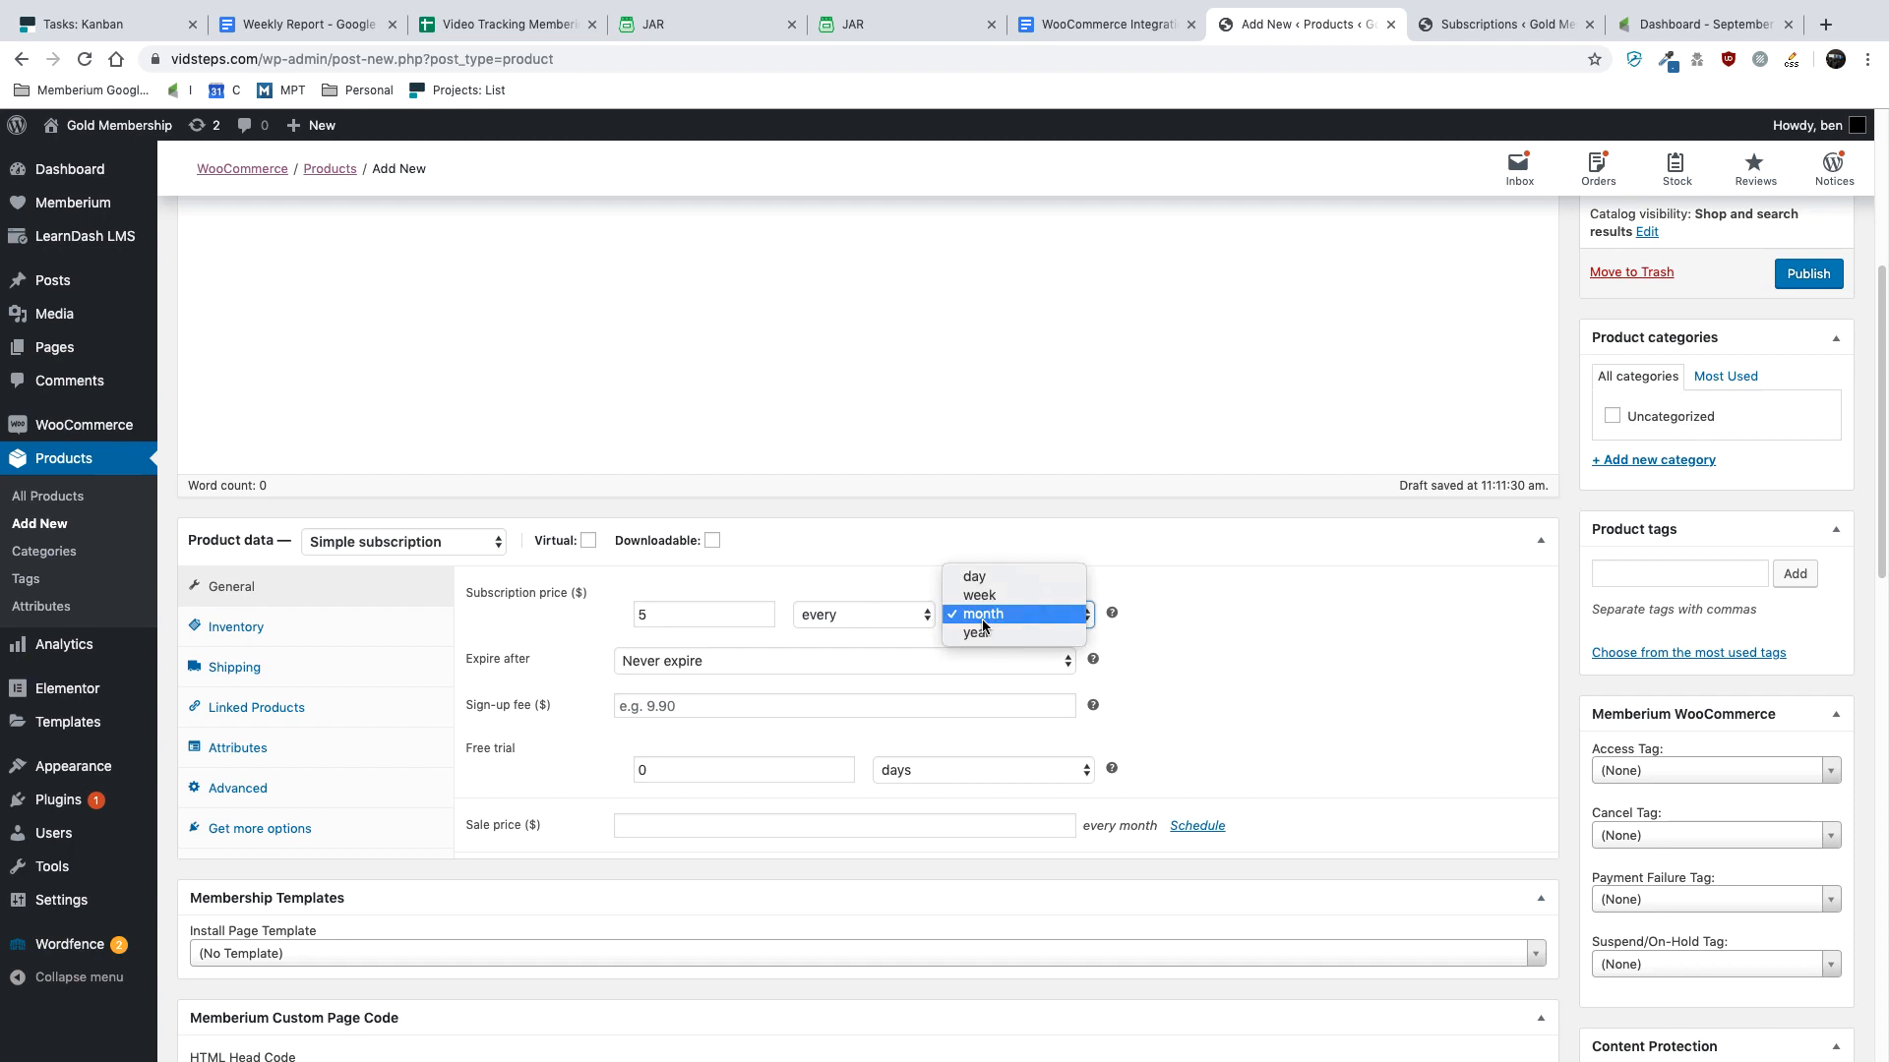
{"action": "left_click", "coordinate": [877, 616]}
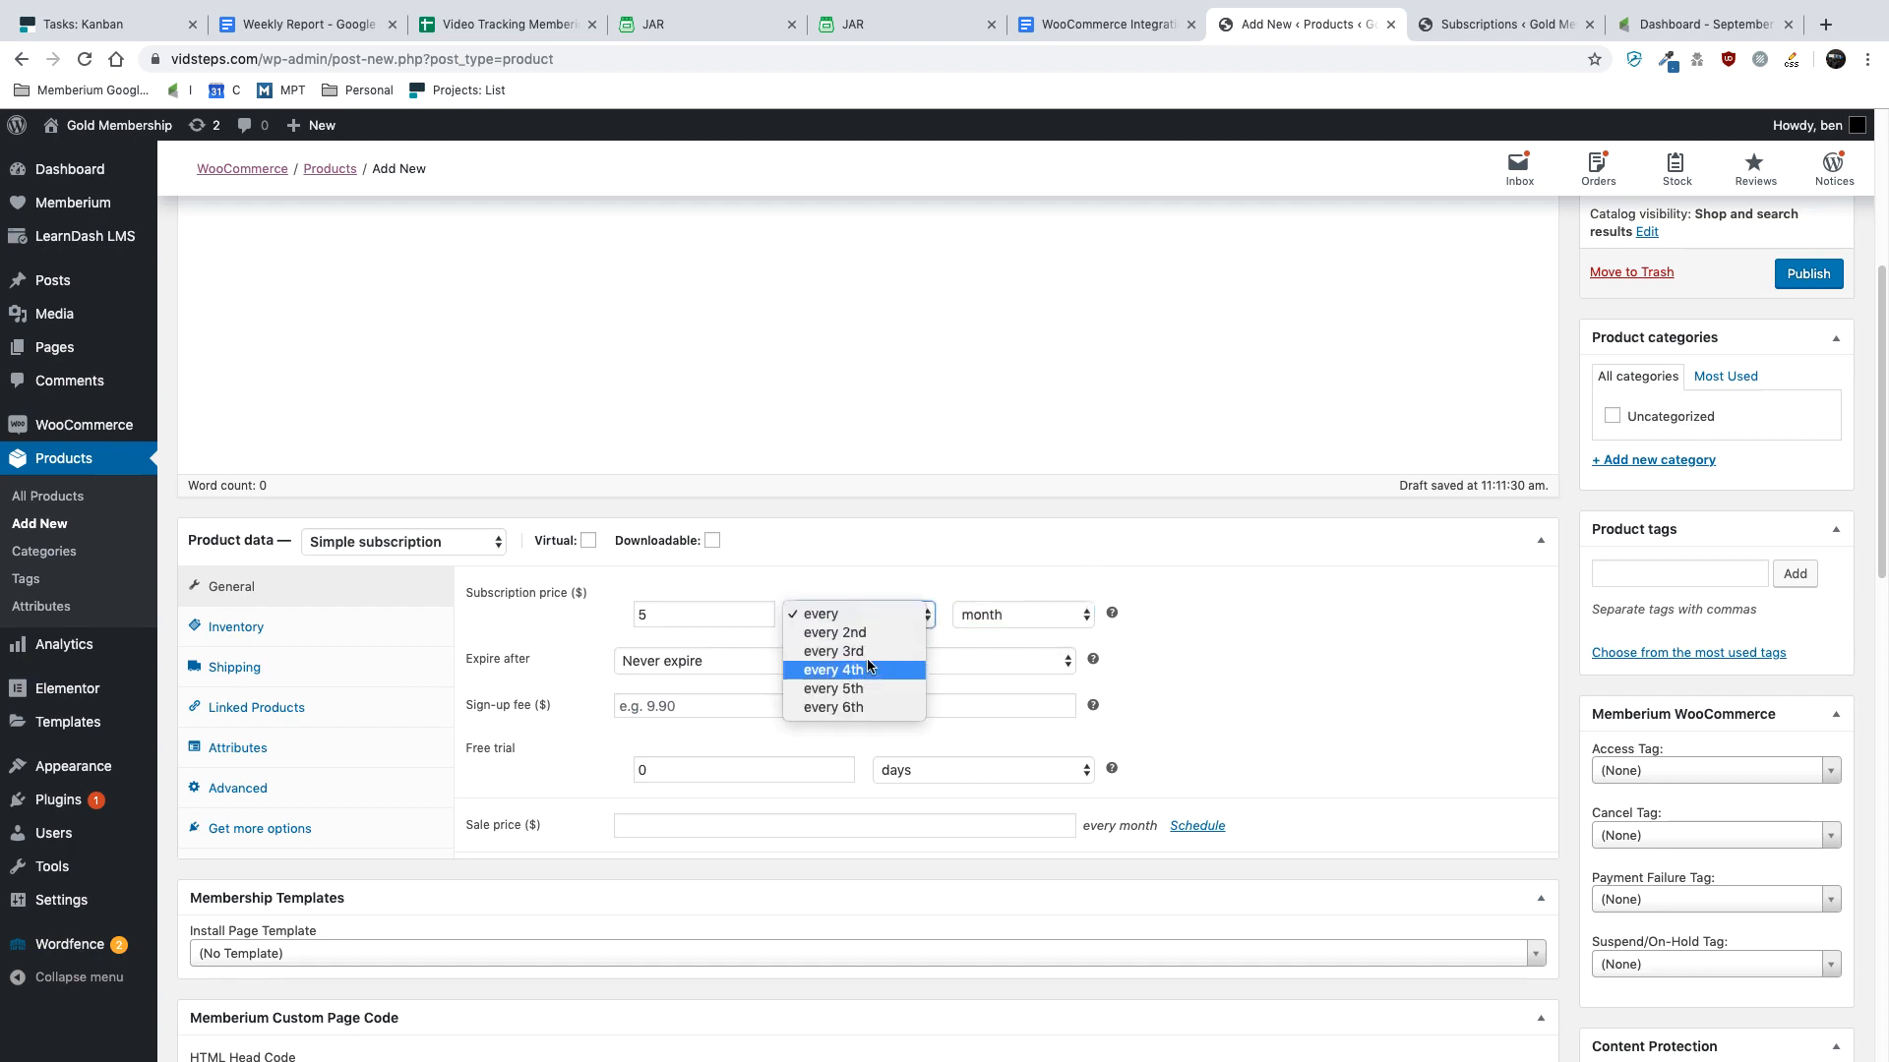
{"action": "left_click", "coordinate": [1187, 649]}
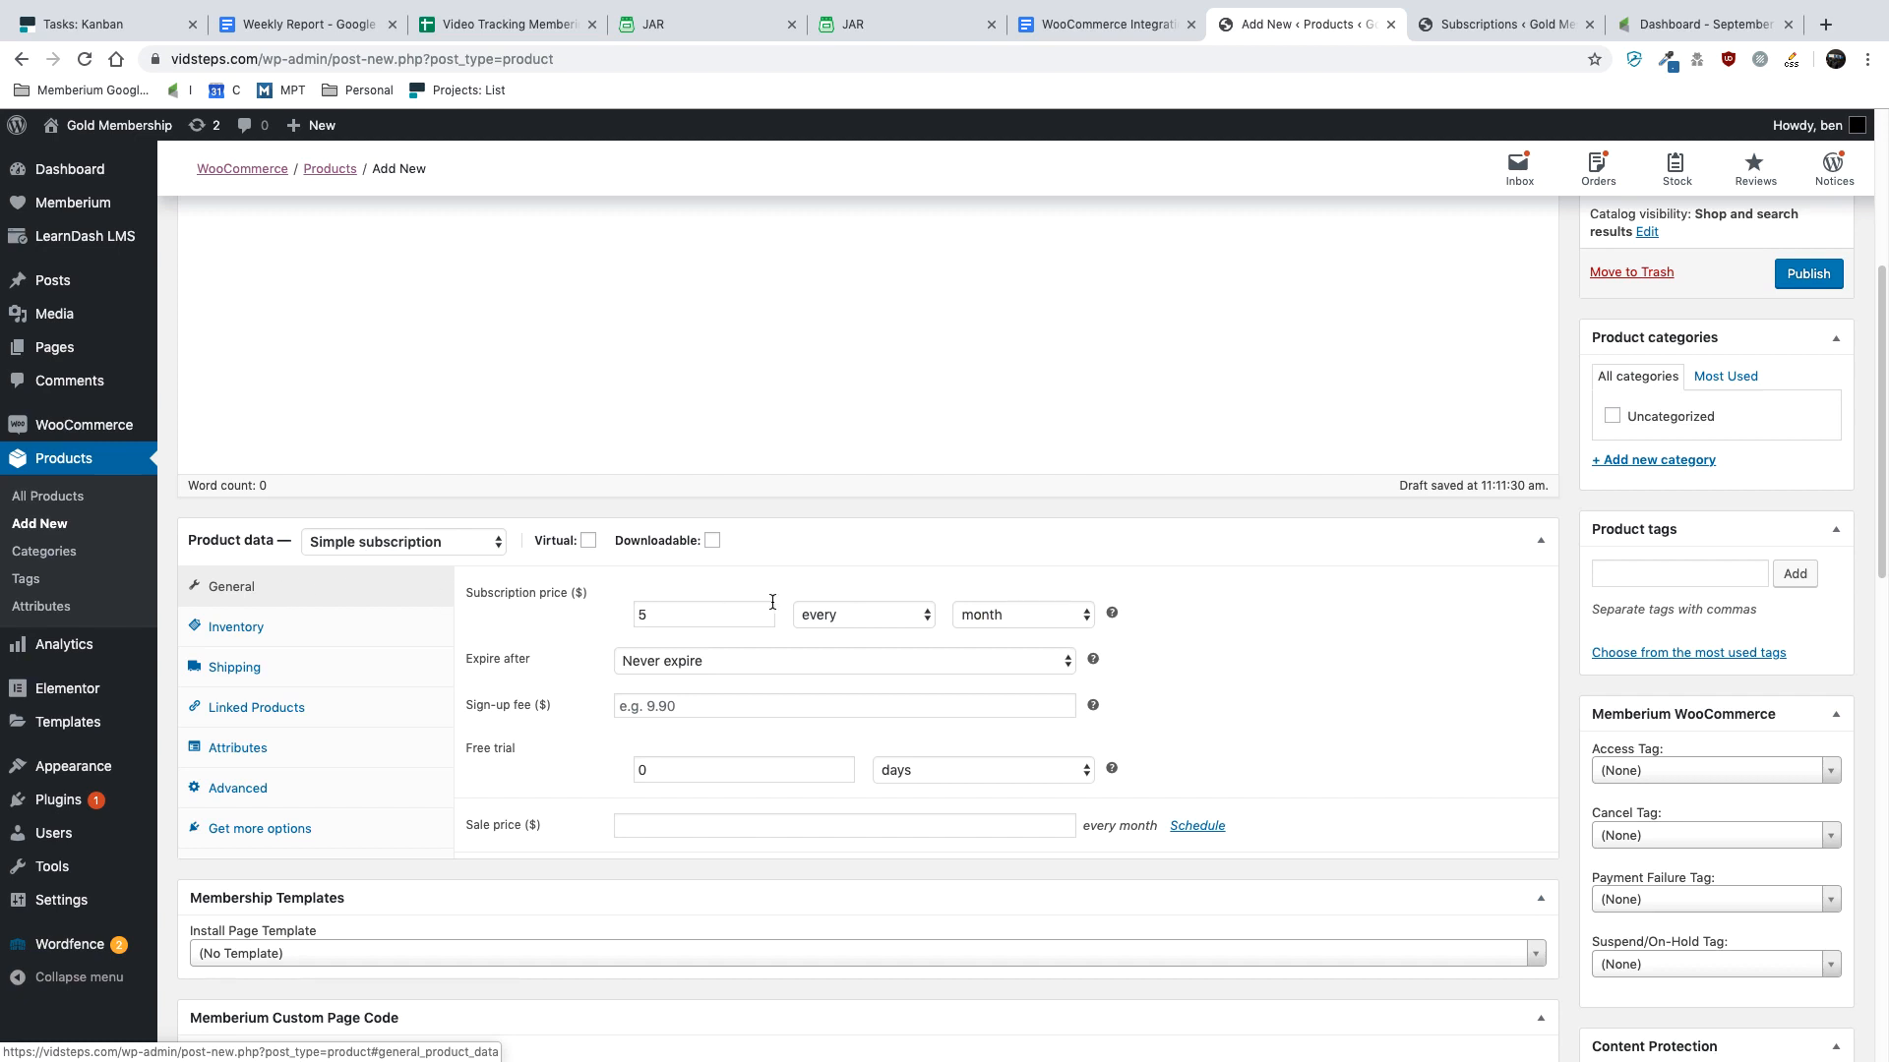
- Open Memberium's membership levels in a separate browser tab and check the tag ID of the Gold level
{"action": "scroll", "coordinate": [1662, 709], "scroll_direction": "down", "scroll_amount": 2}
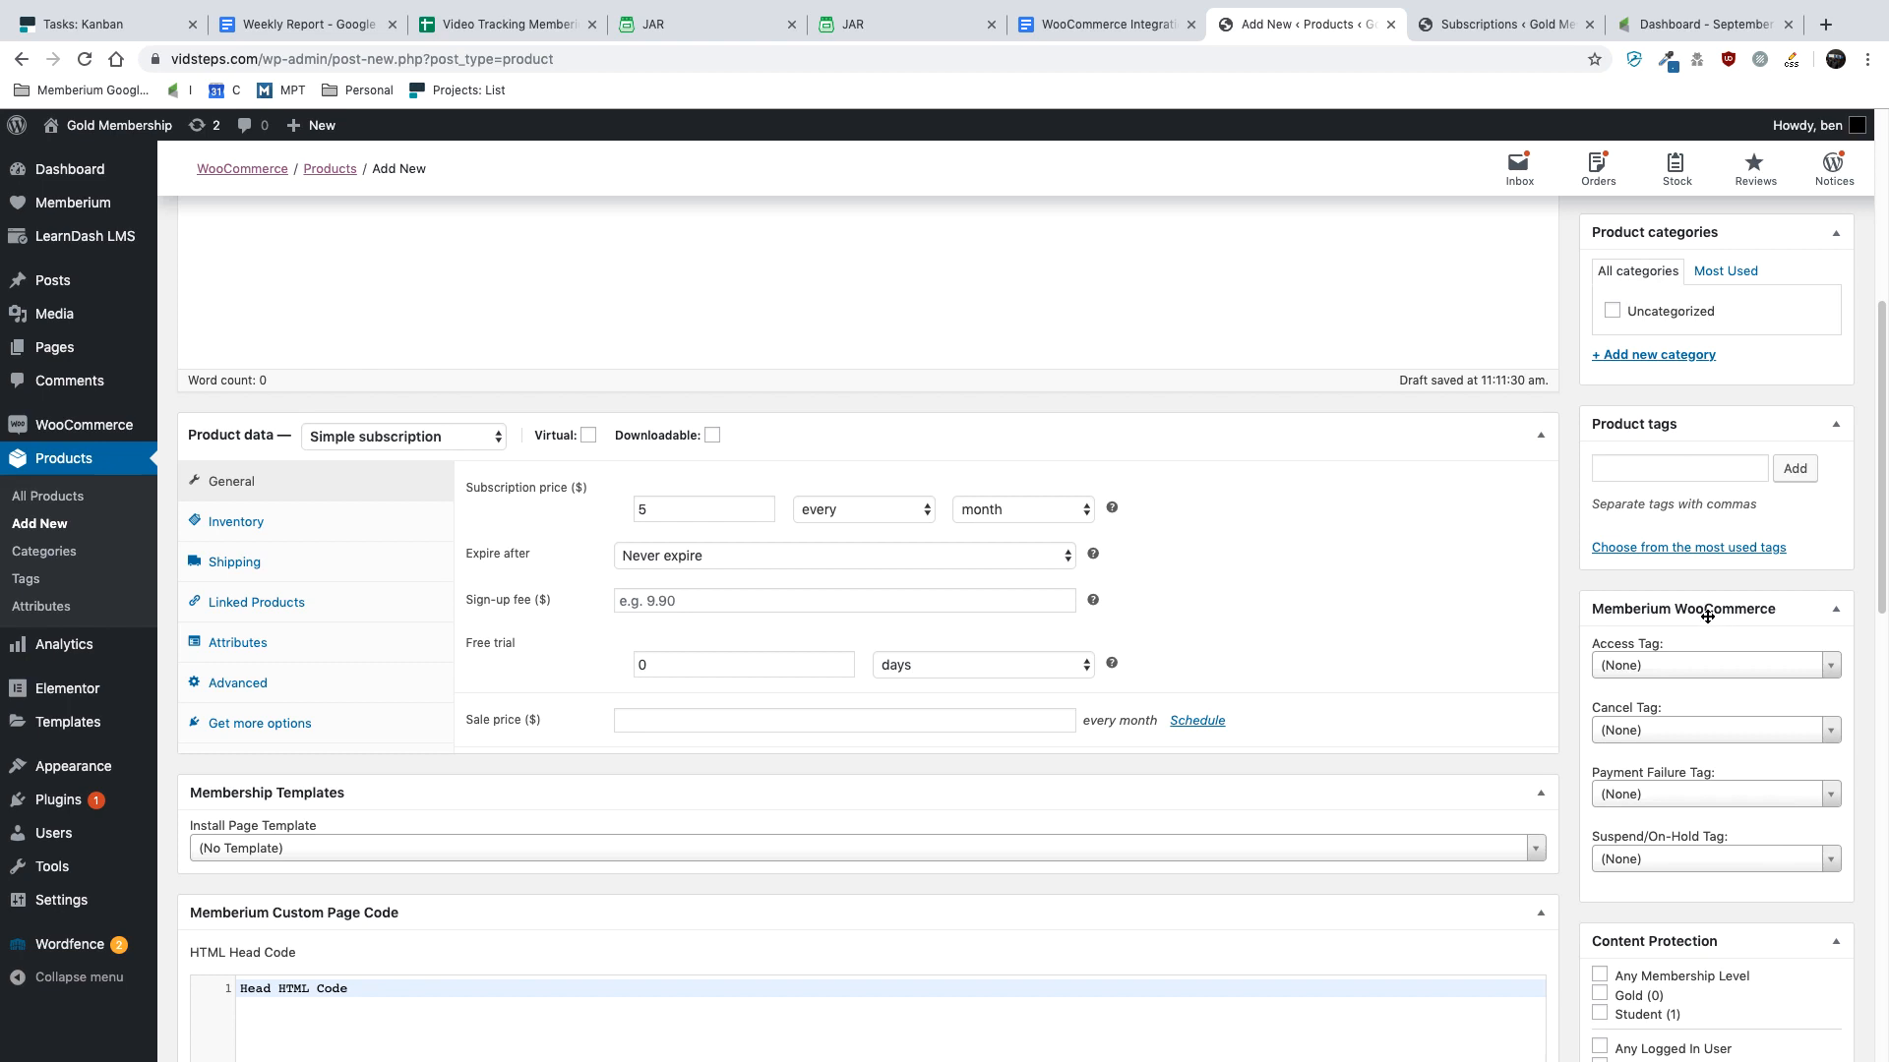
{"action": "mouse_move", "coordinate": [116, 210]}
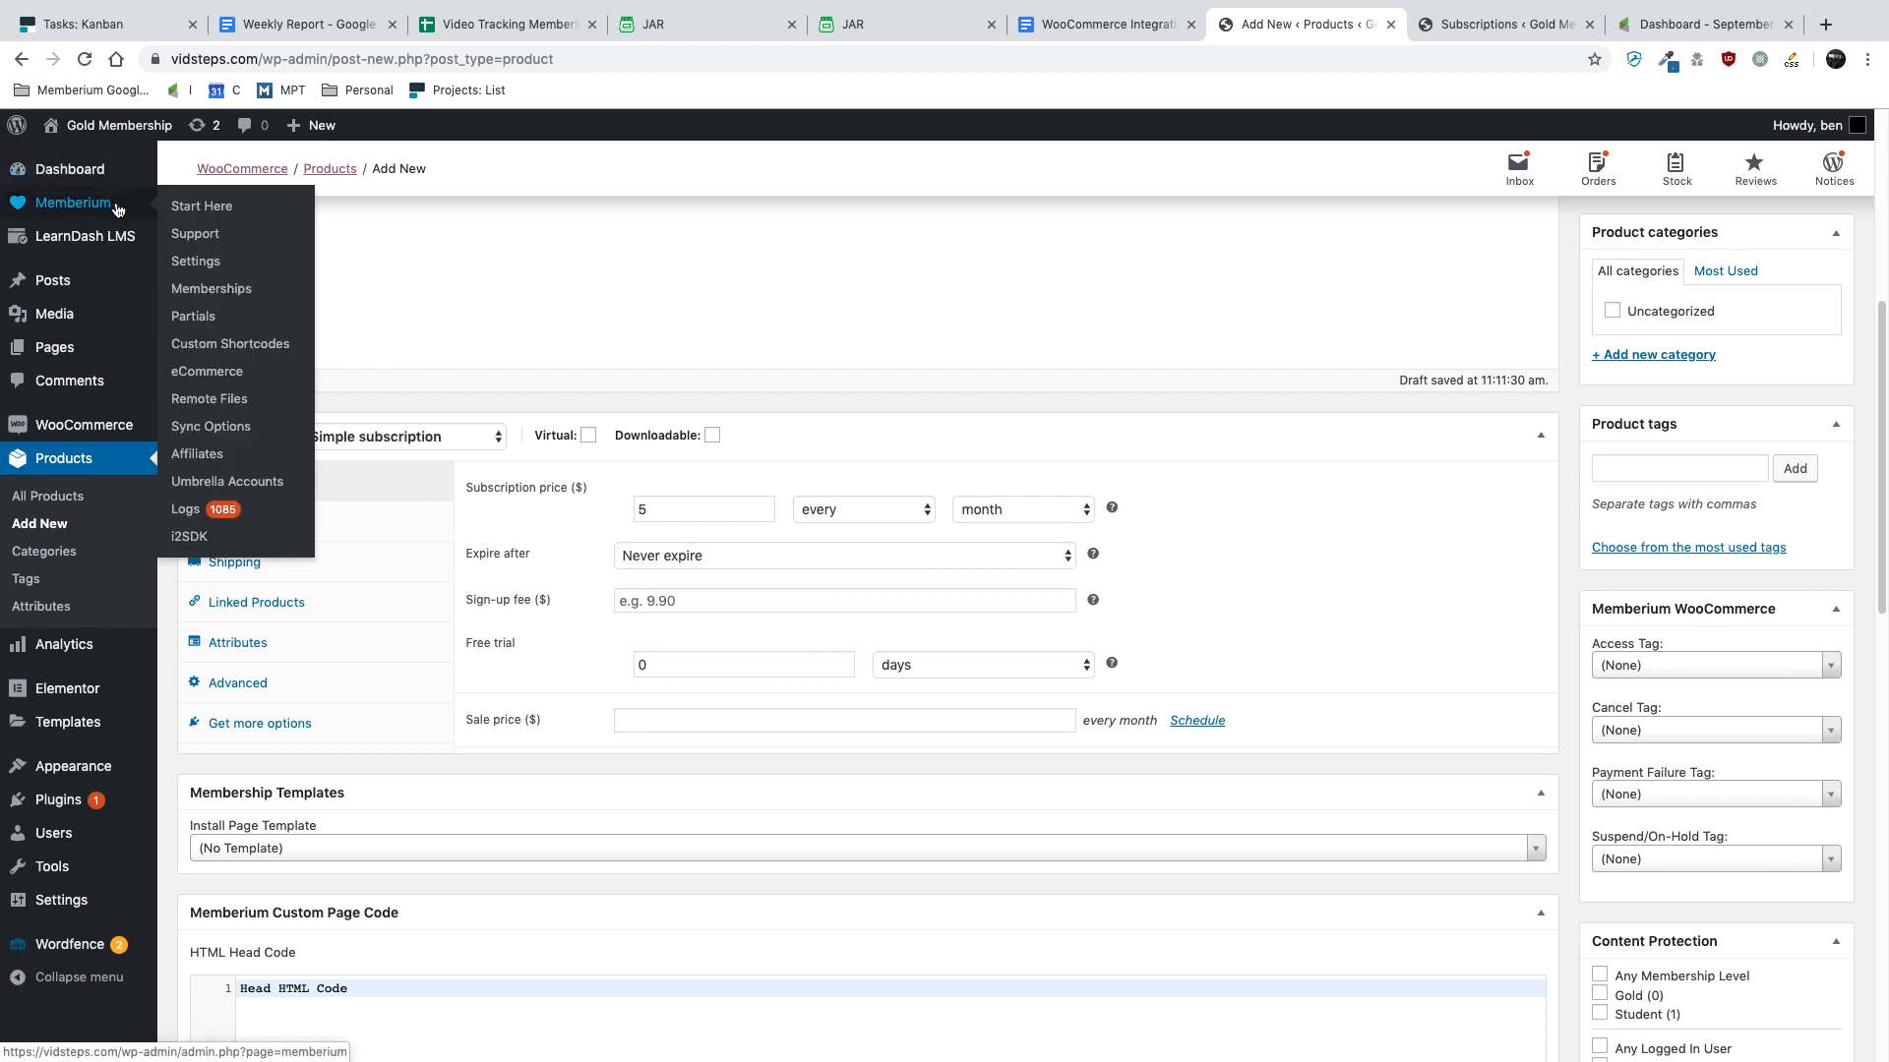
{"action": "right_click", "coordinate": [232, 292]}
{"action": "key", "text": "Return"}
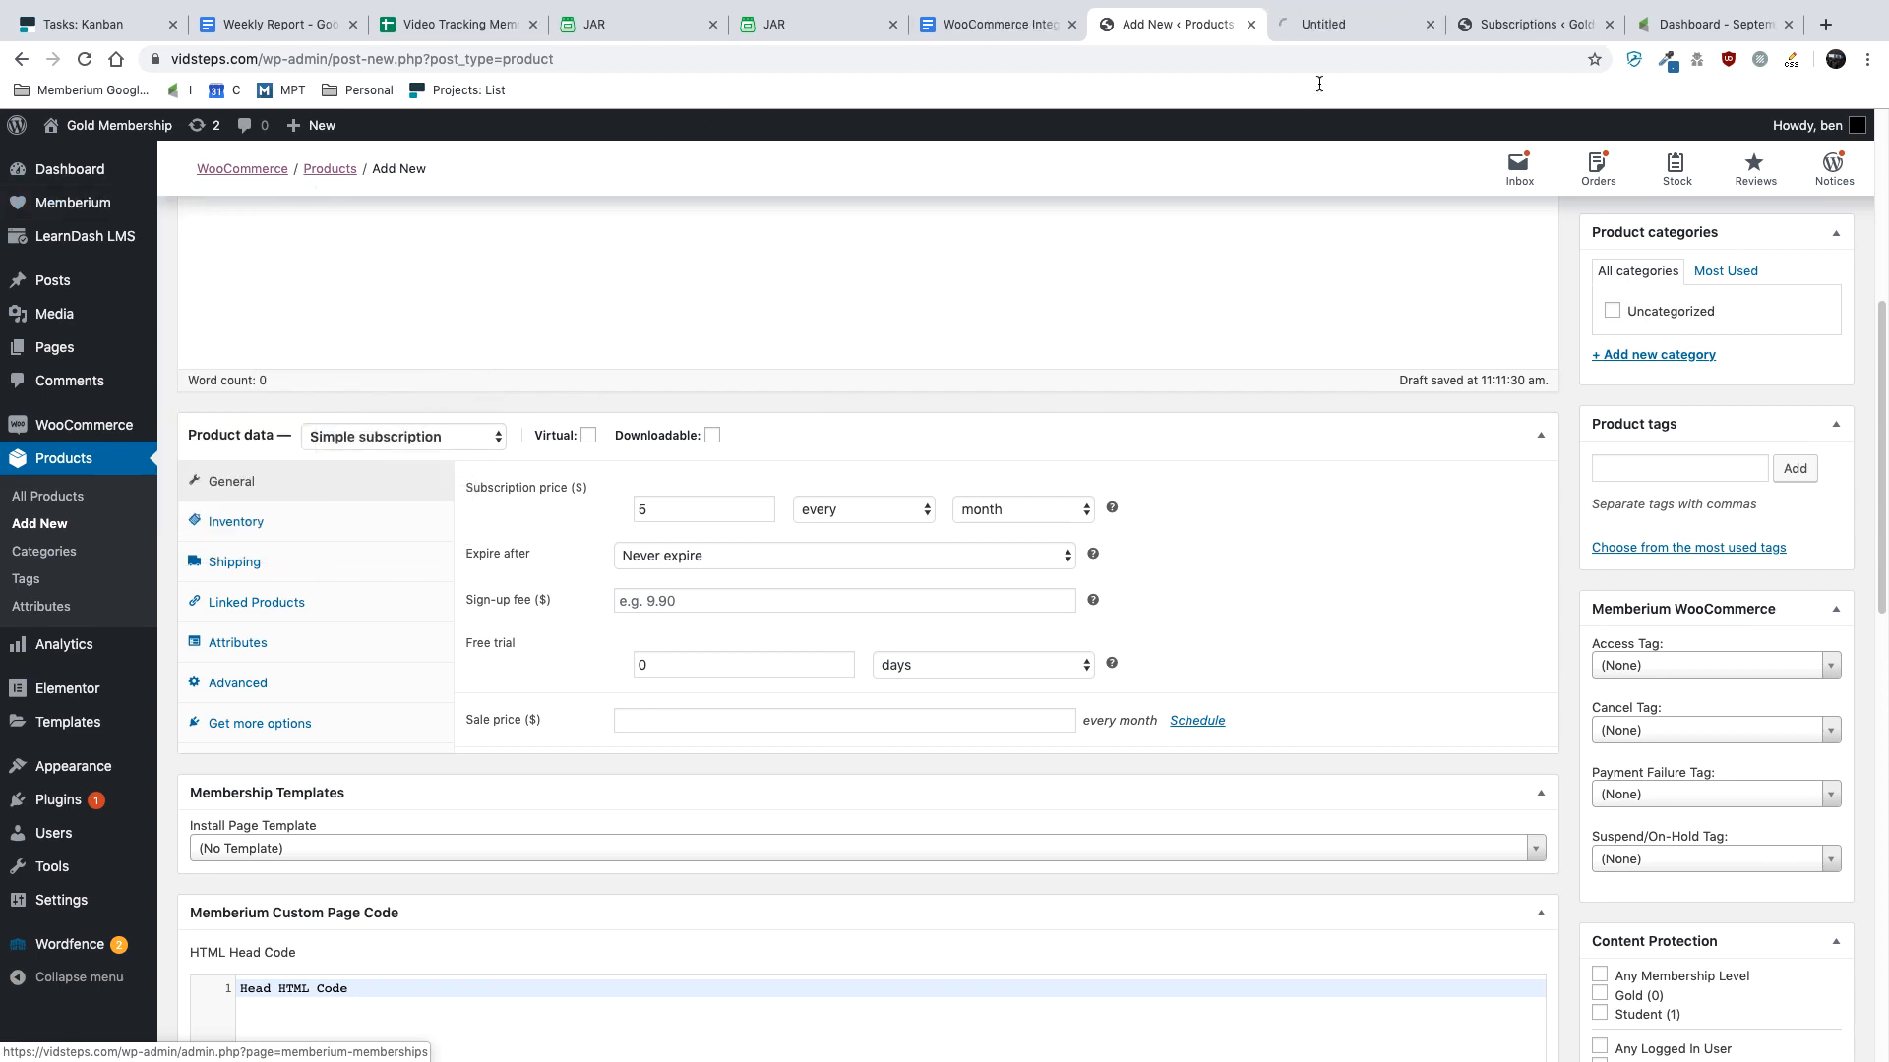
{"action": "left_click", "coordinate": [1328, 23]}
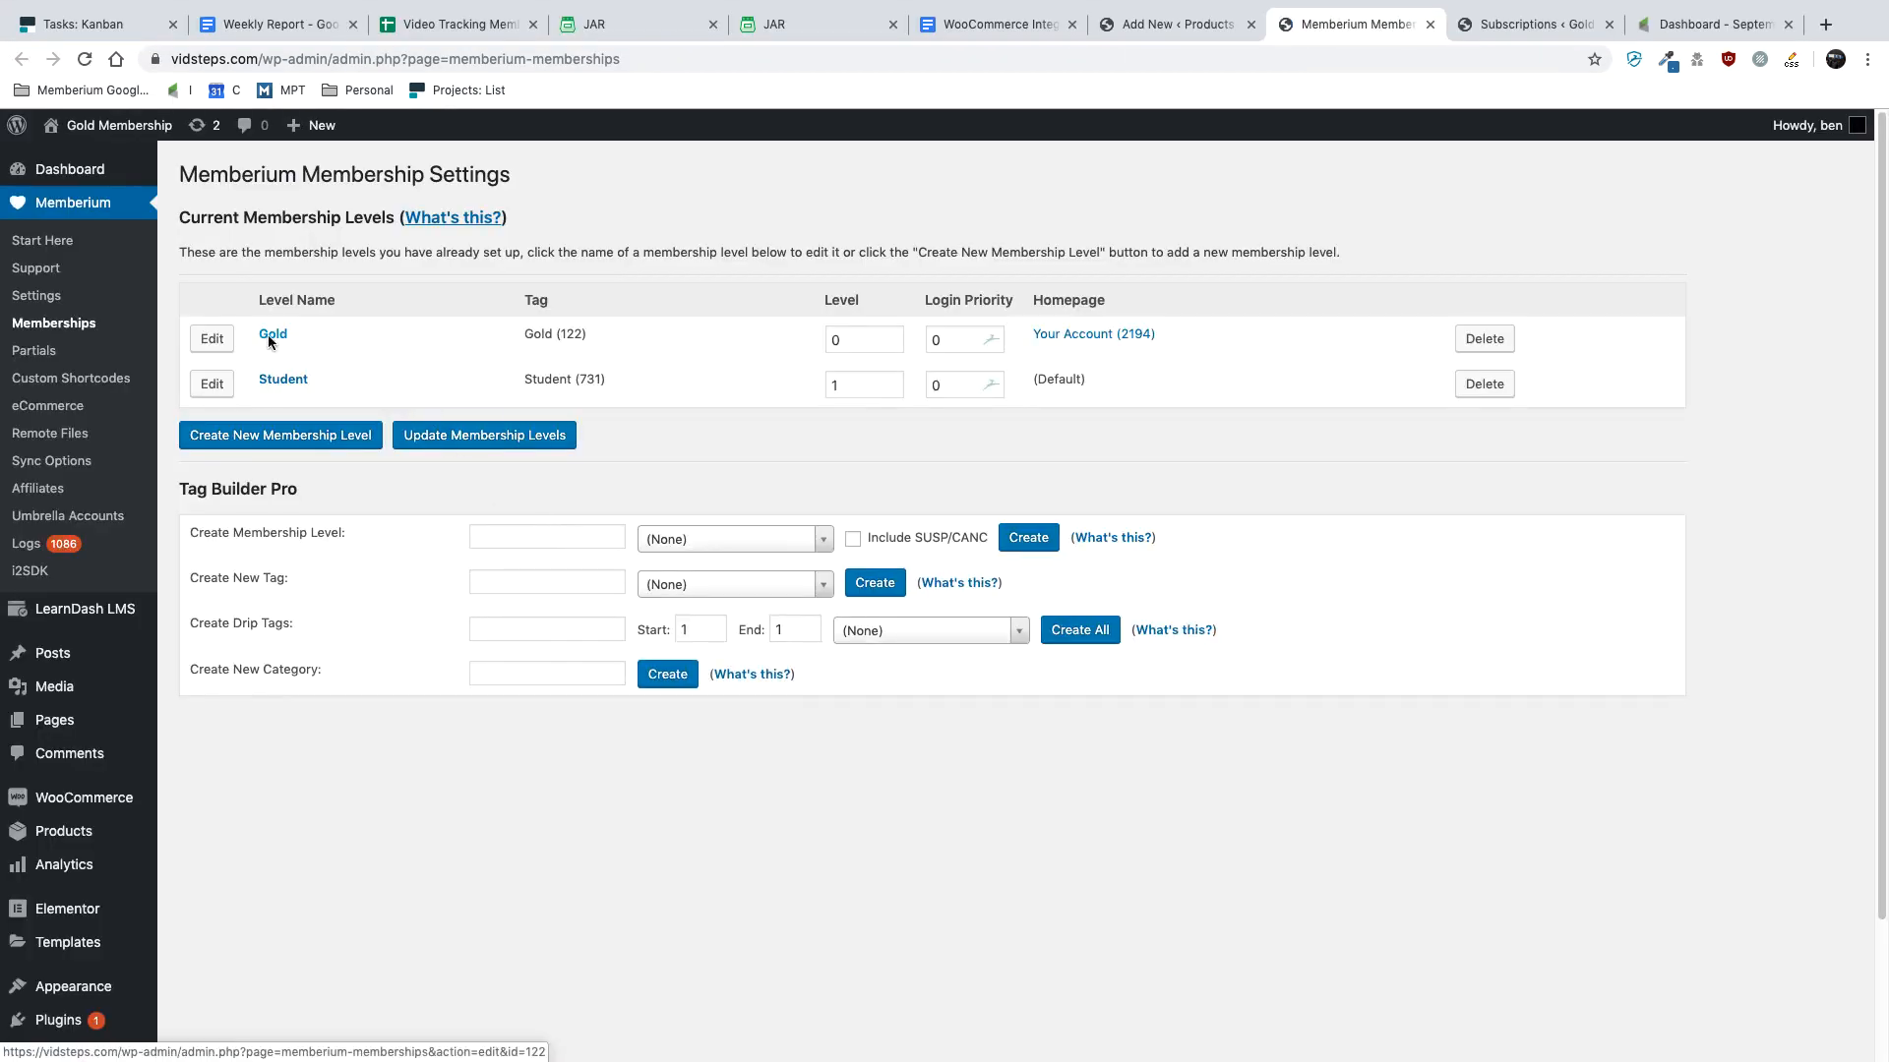
{"action": "left_click_drag", "start_coordinate": [535, 334], "coordinate": [607, 342]}
{"action": "left_click", "coordinate": [605, 340]}
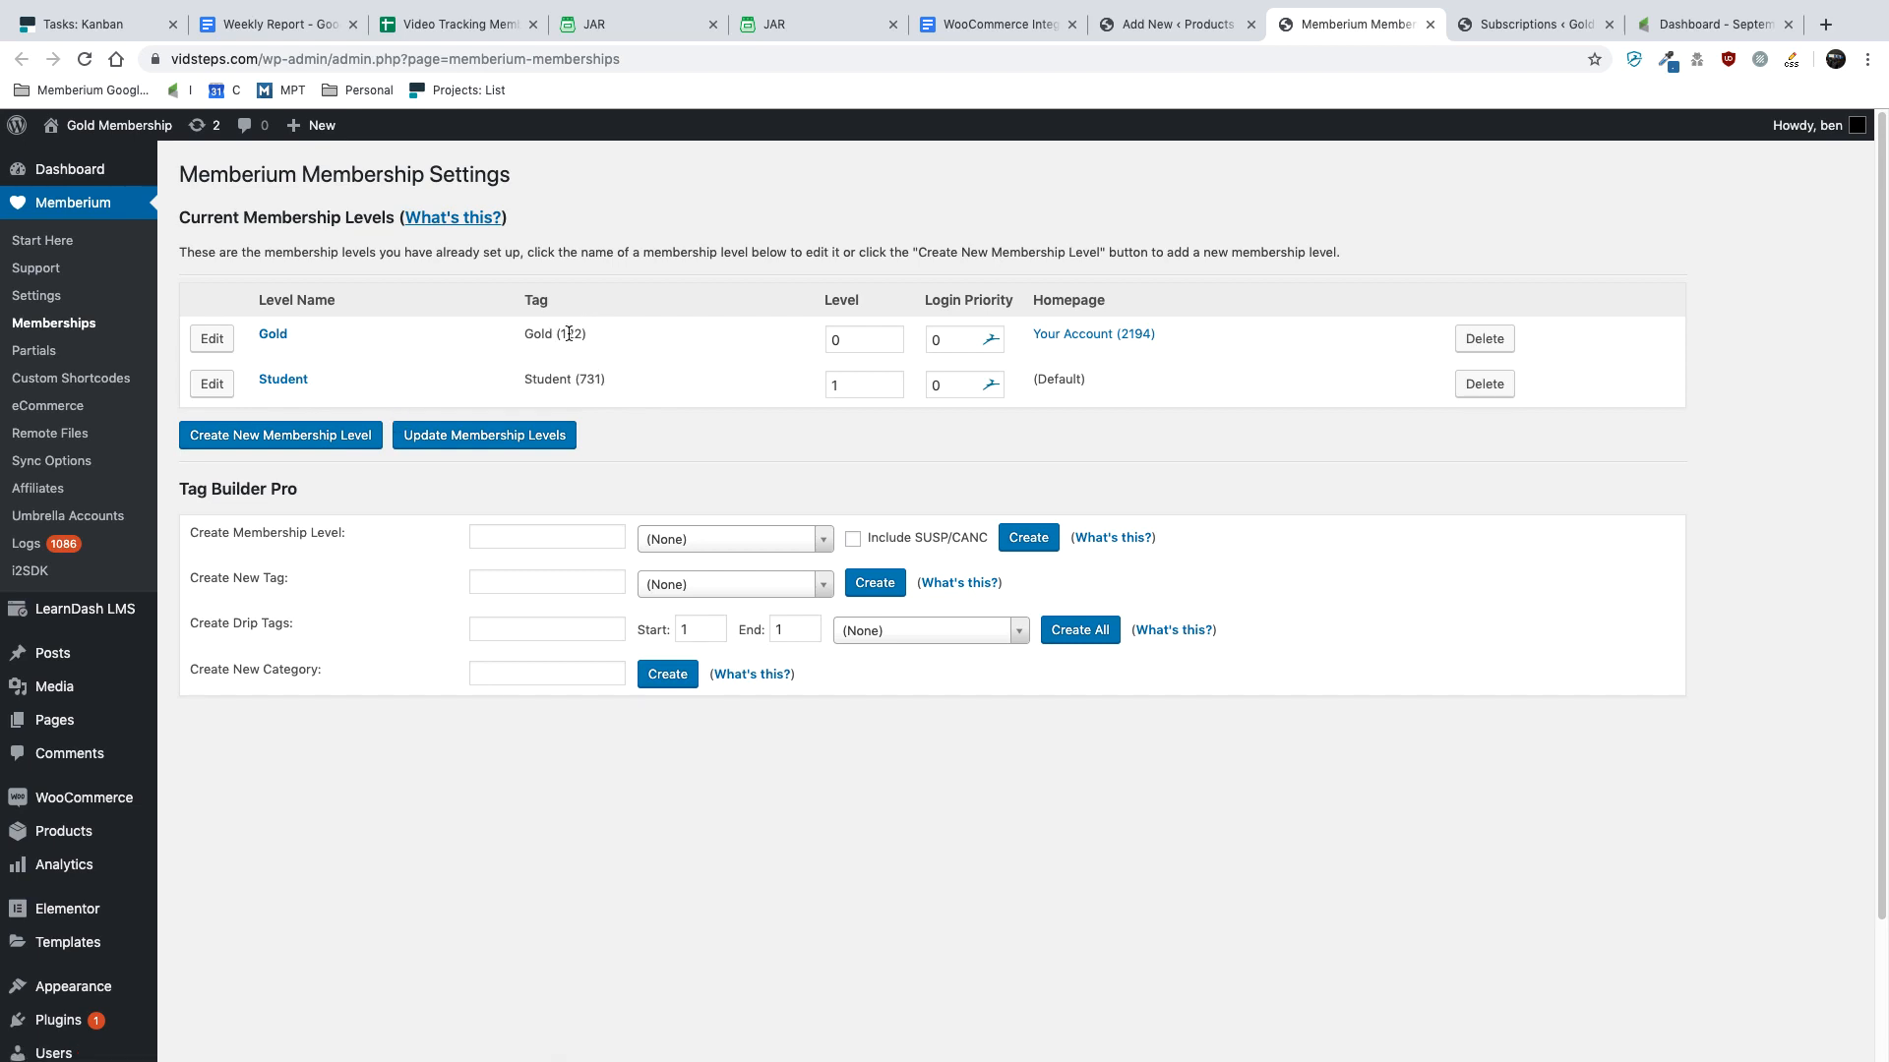
{"action": "left_click_drag", "start_coordinate": [560, 334], "coordinate": [581, 335]}
- Back in the new product, set the Memberium WooCommerce access tag to Gold (122)
{"action": "left_click", "coordinate": [1137, 29]}
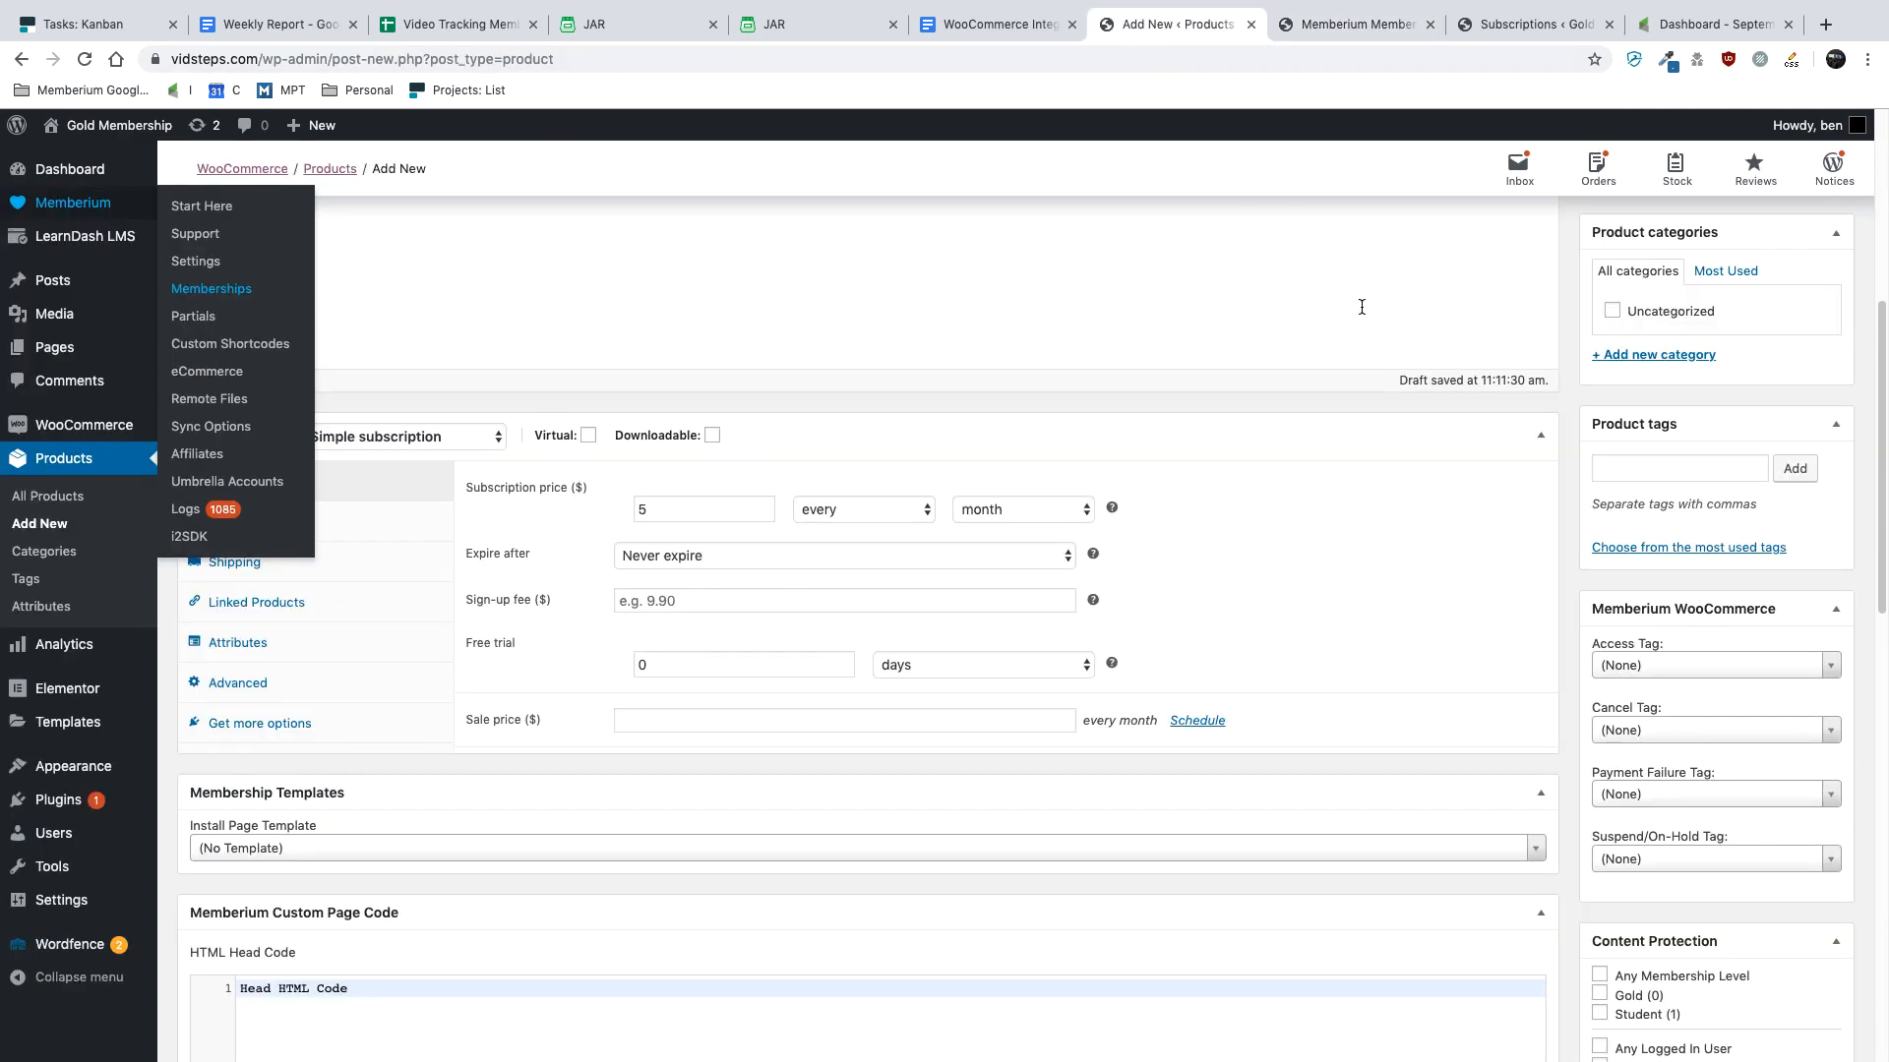
{"action": "left_click", "coordinate": [1426, 443]}
{"action": "left_click", "coordinate": [1426, 443]}
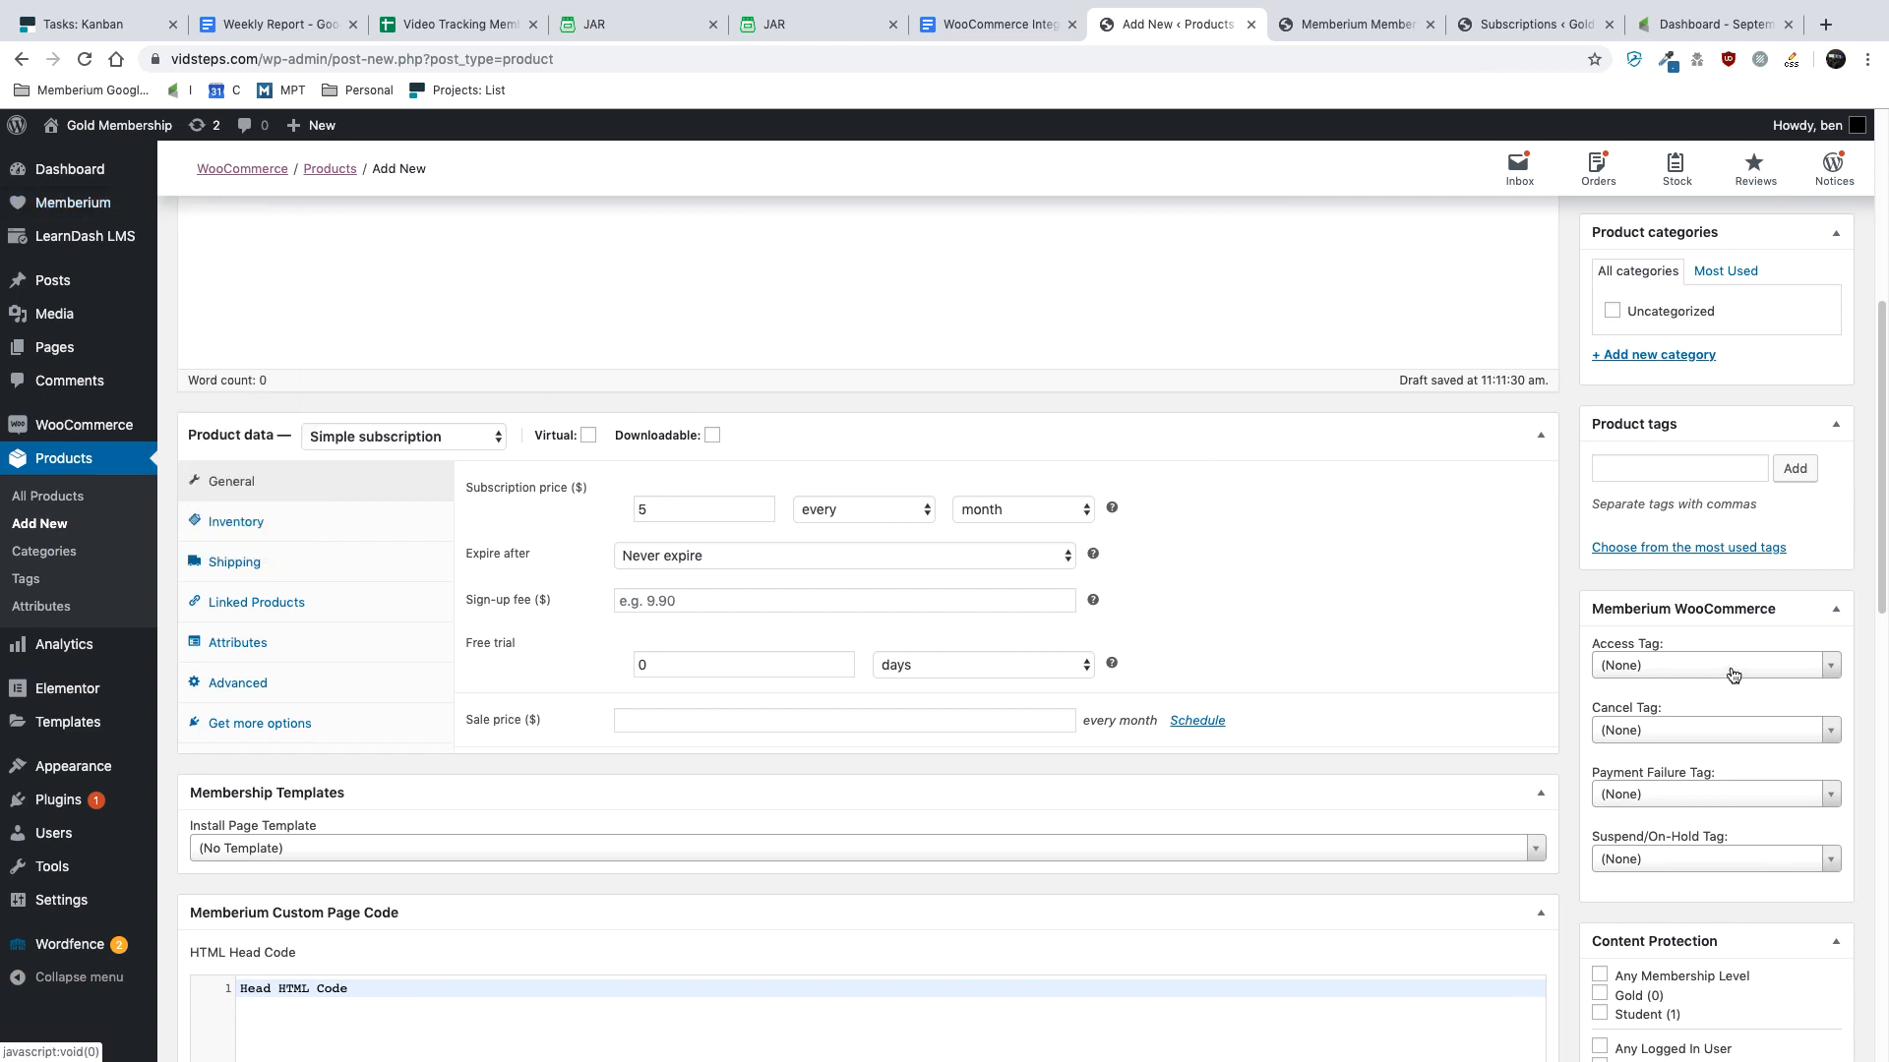
{"action": "left_click", "coordinate": [1733, 672]}
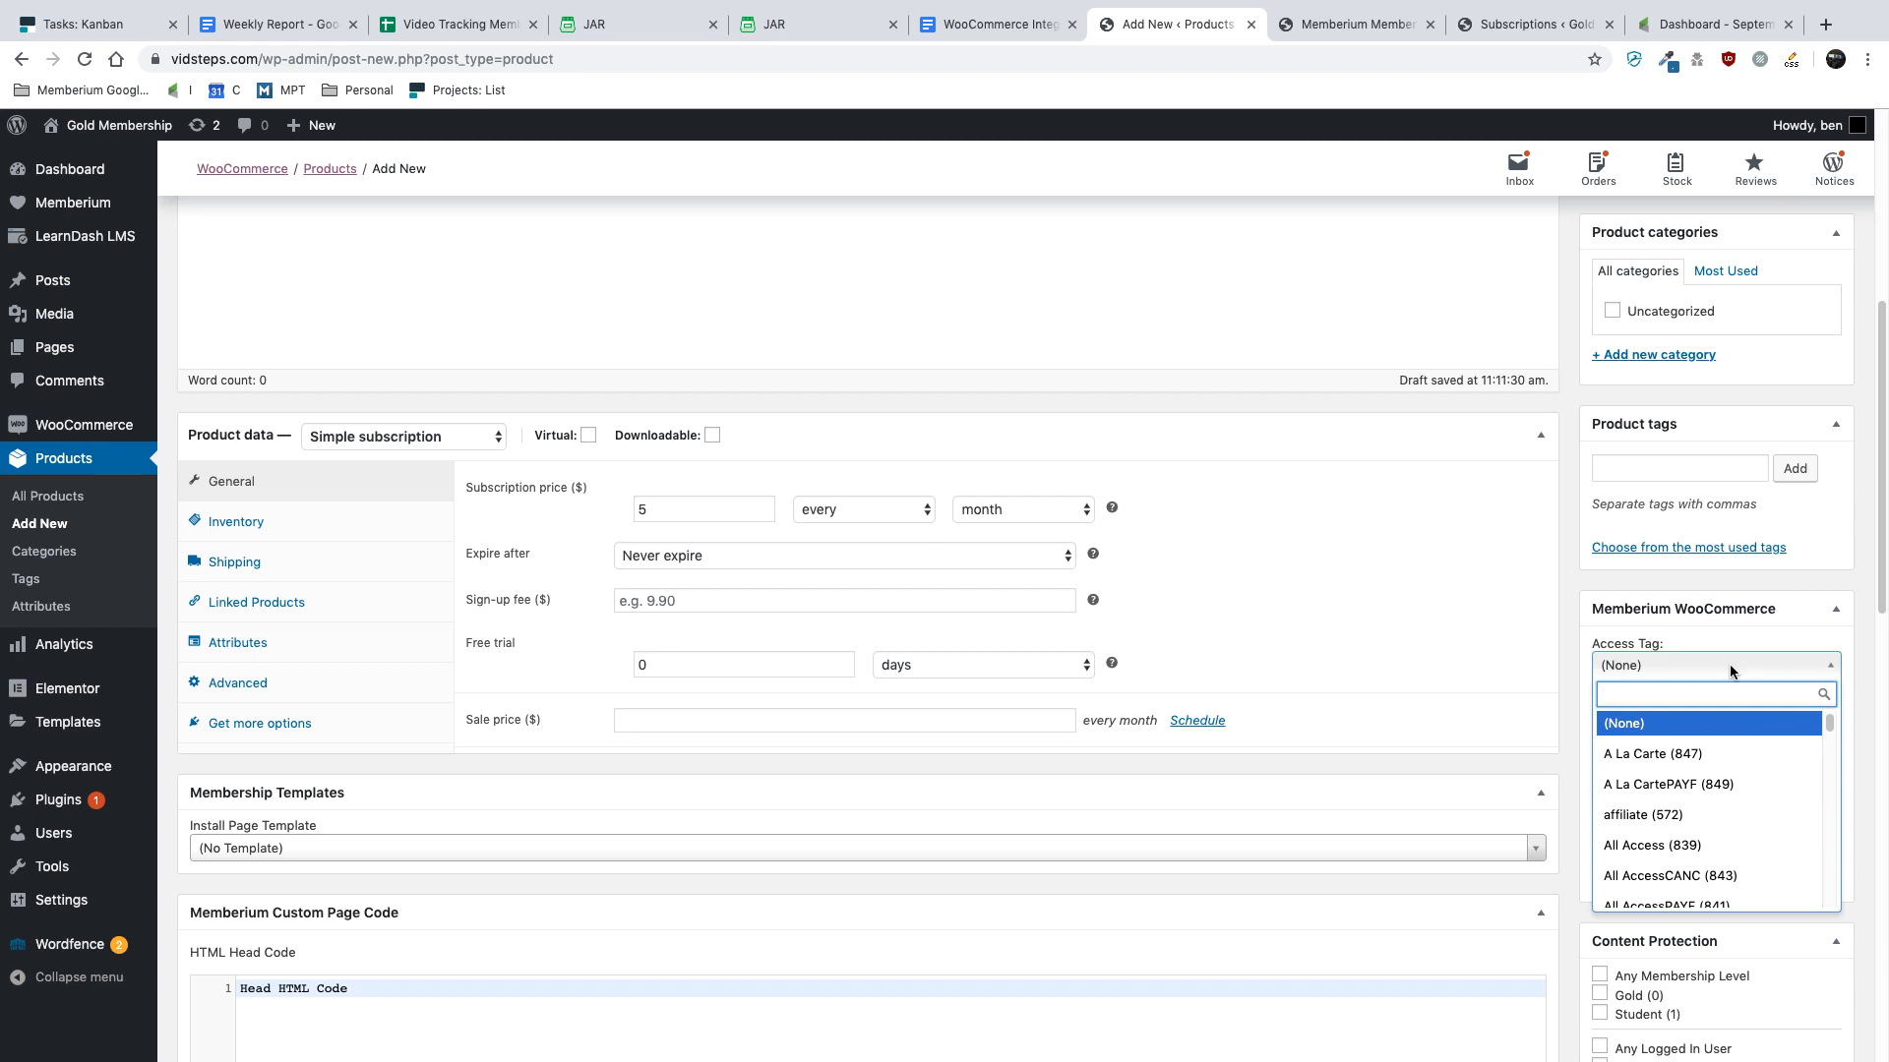
{"action": "type", "text": "122"}
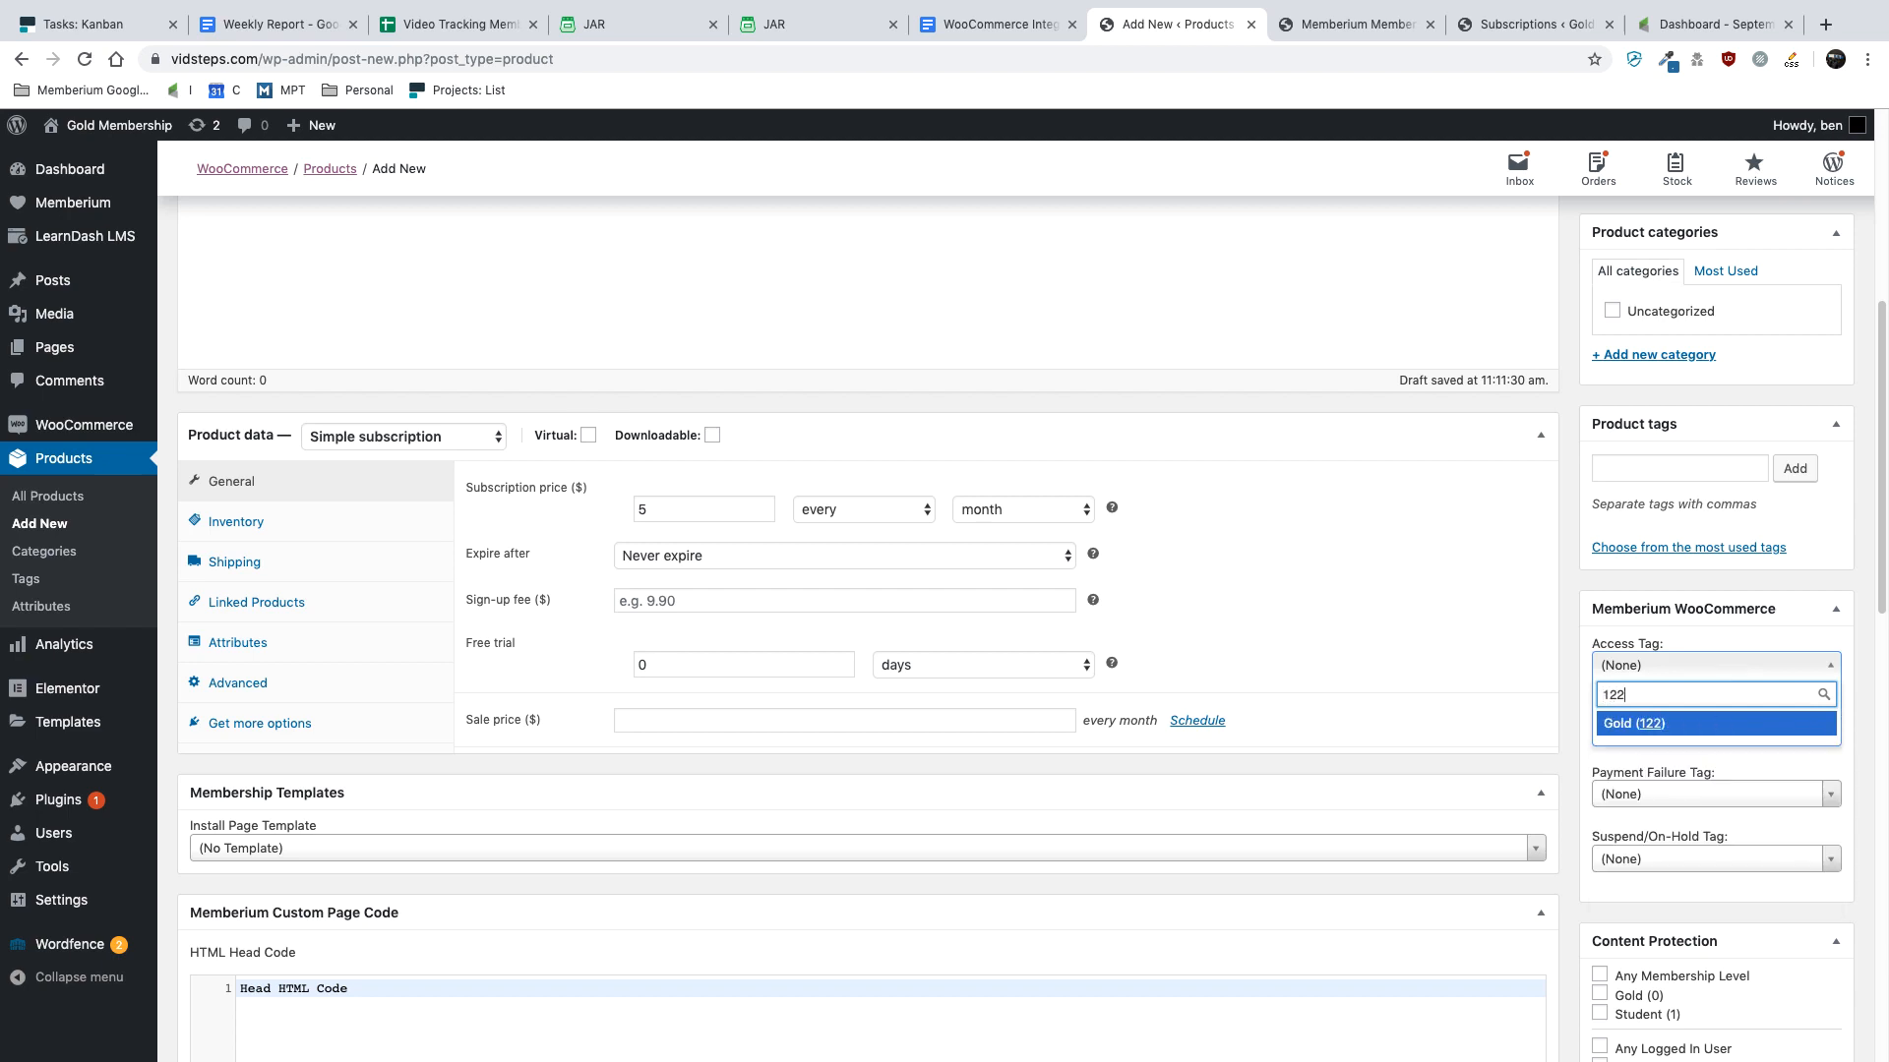
{"action": "left_click", "coordinate": [1700, 725]}
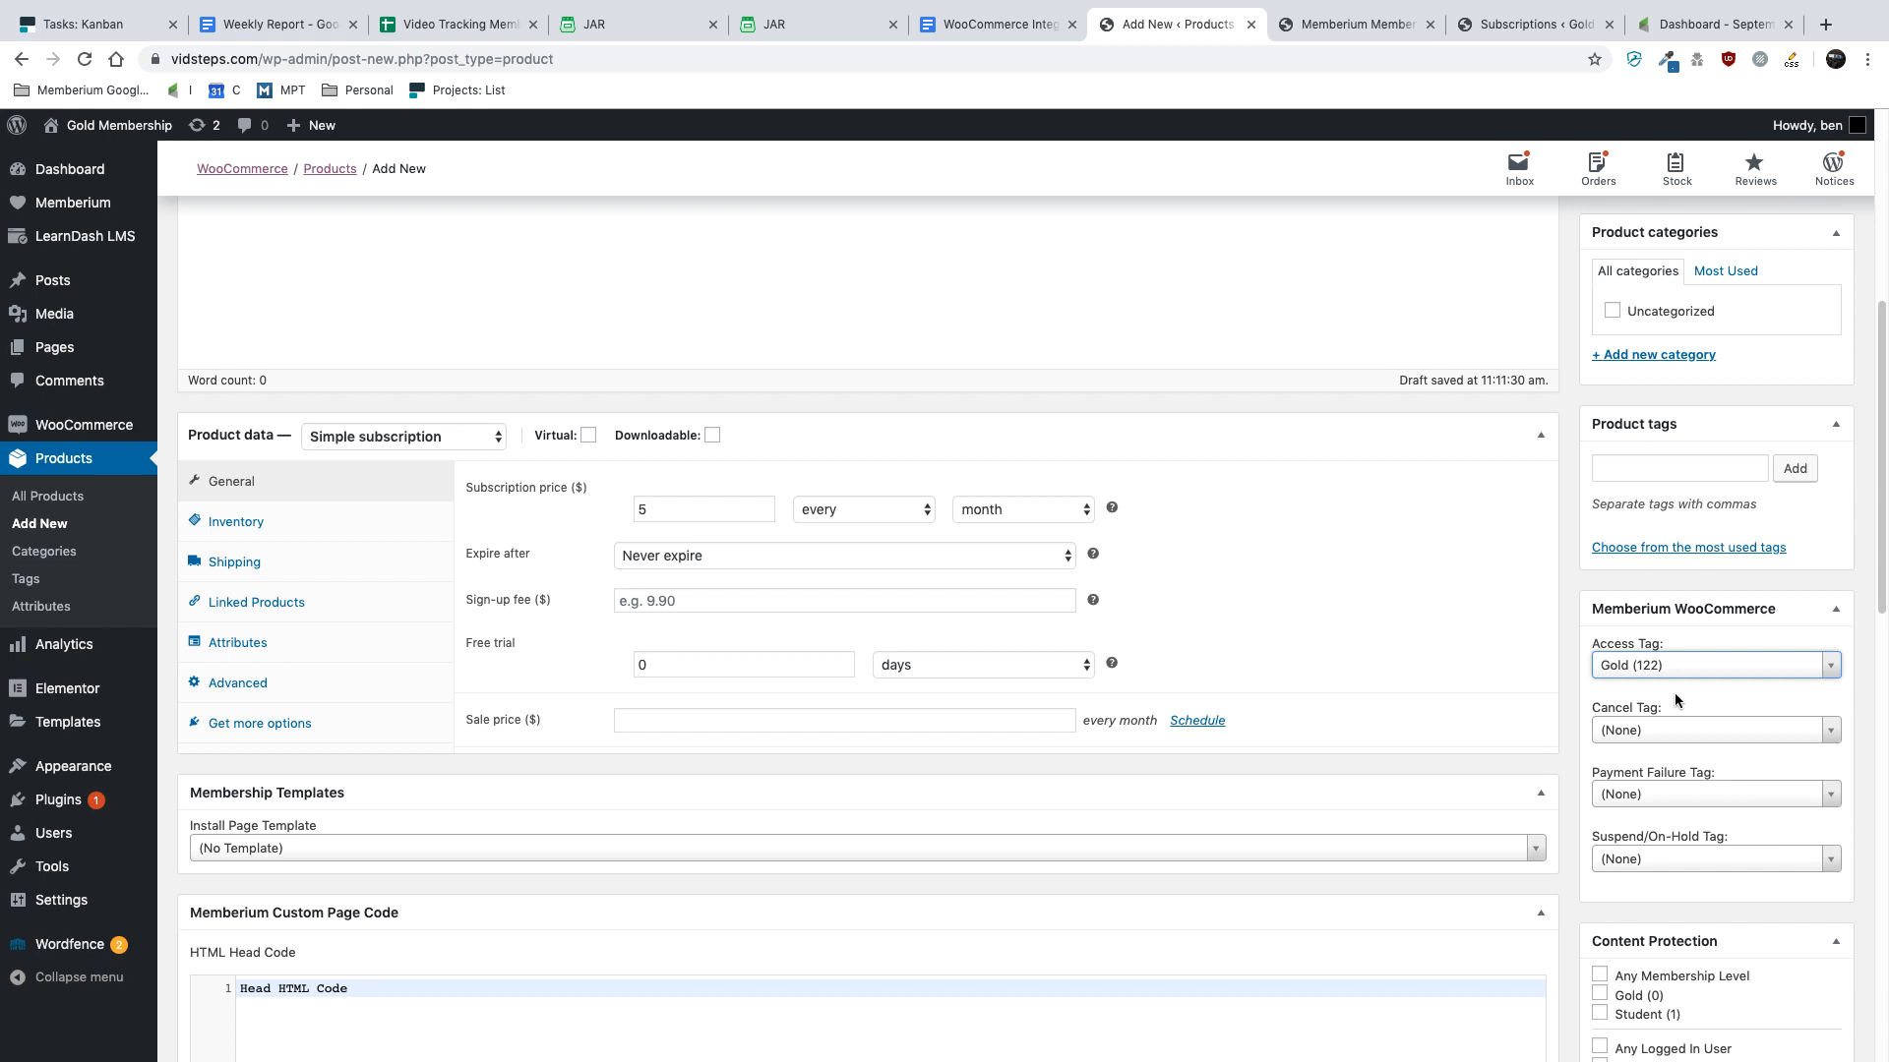
- Open the Gold membership level for editing and examine its payment failure, cancellation and suspension tags
{"action": "left_click", "coordinate": [1303, 26]}
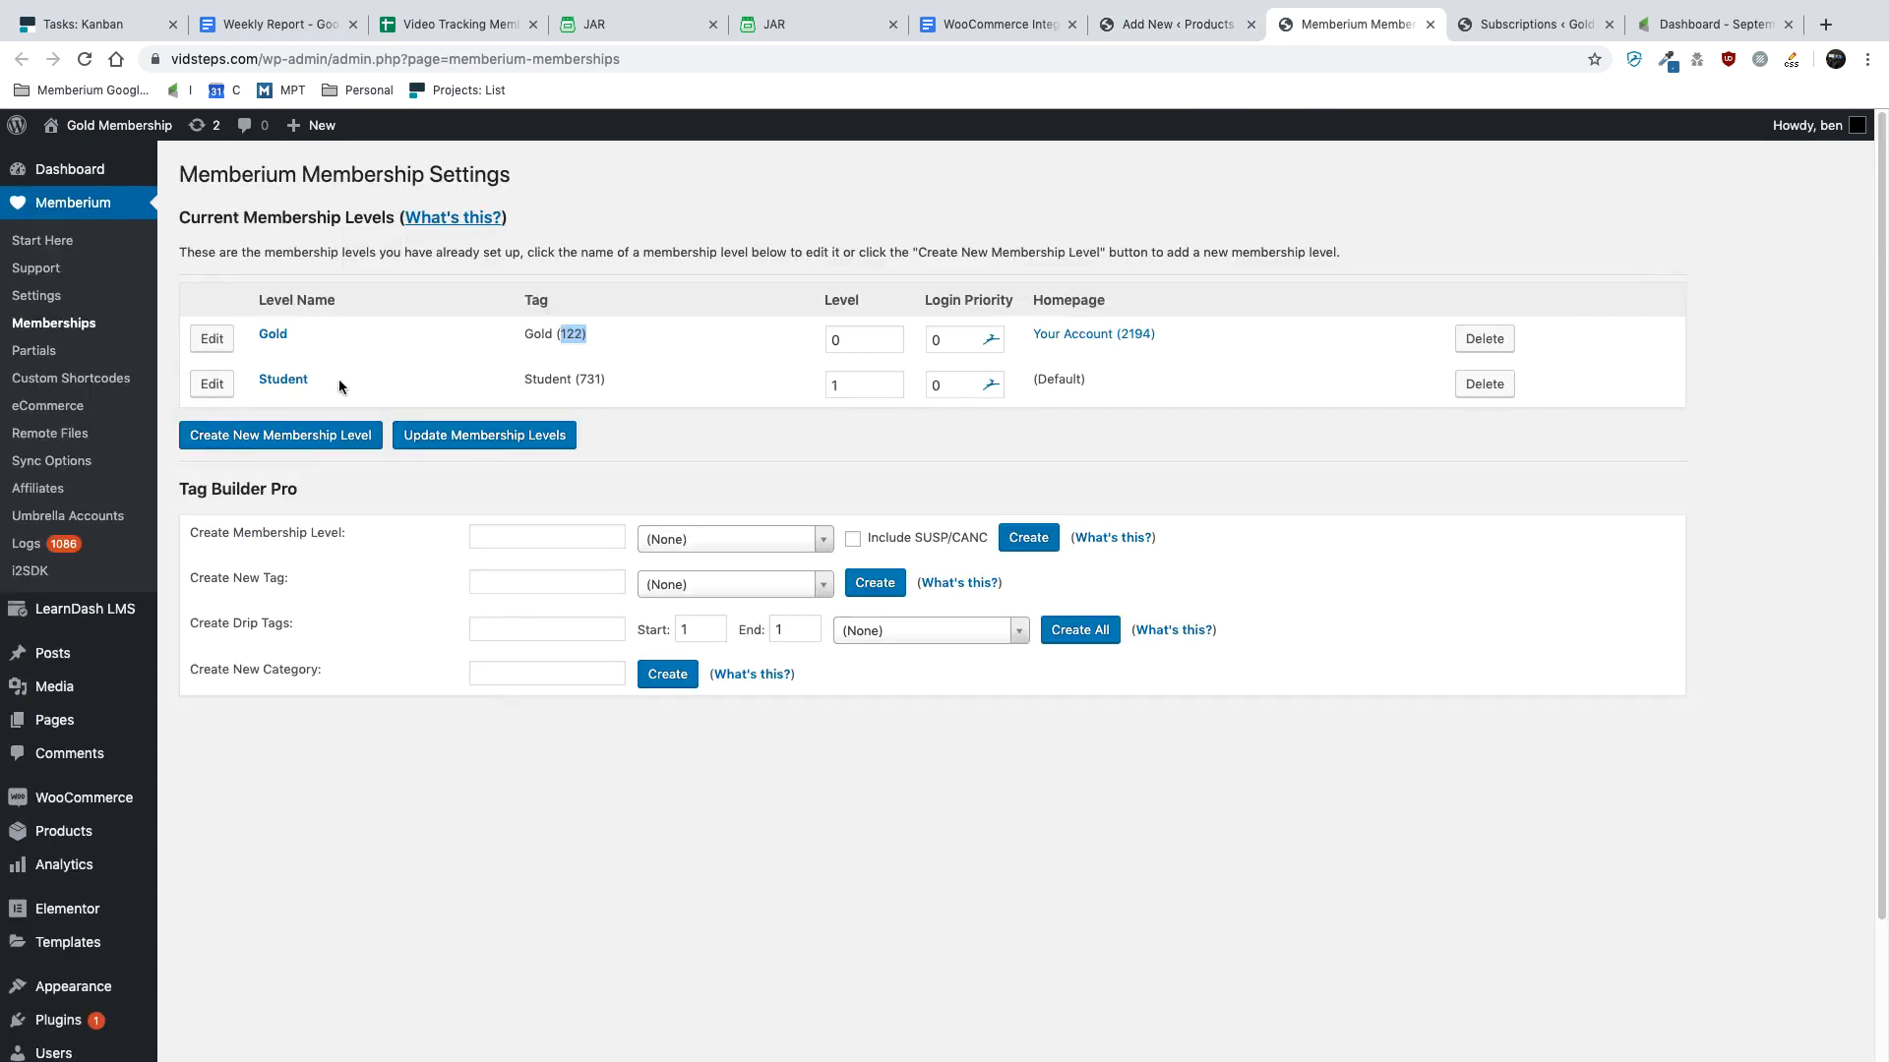
{"action": "left_click", "coordinate": [209, 340]}
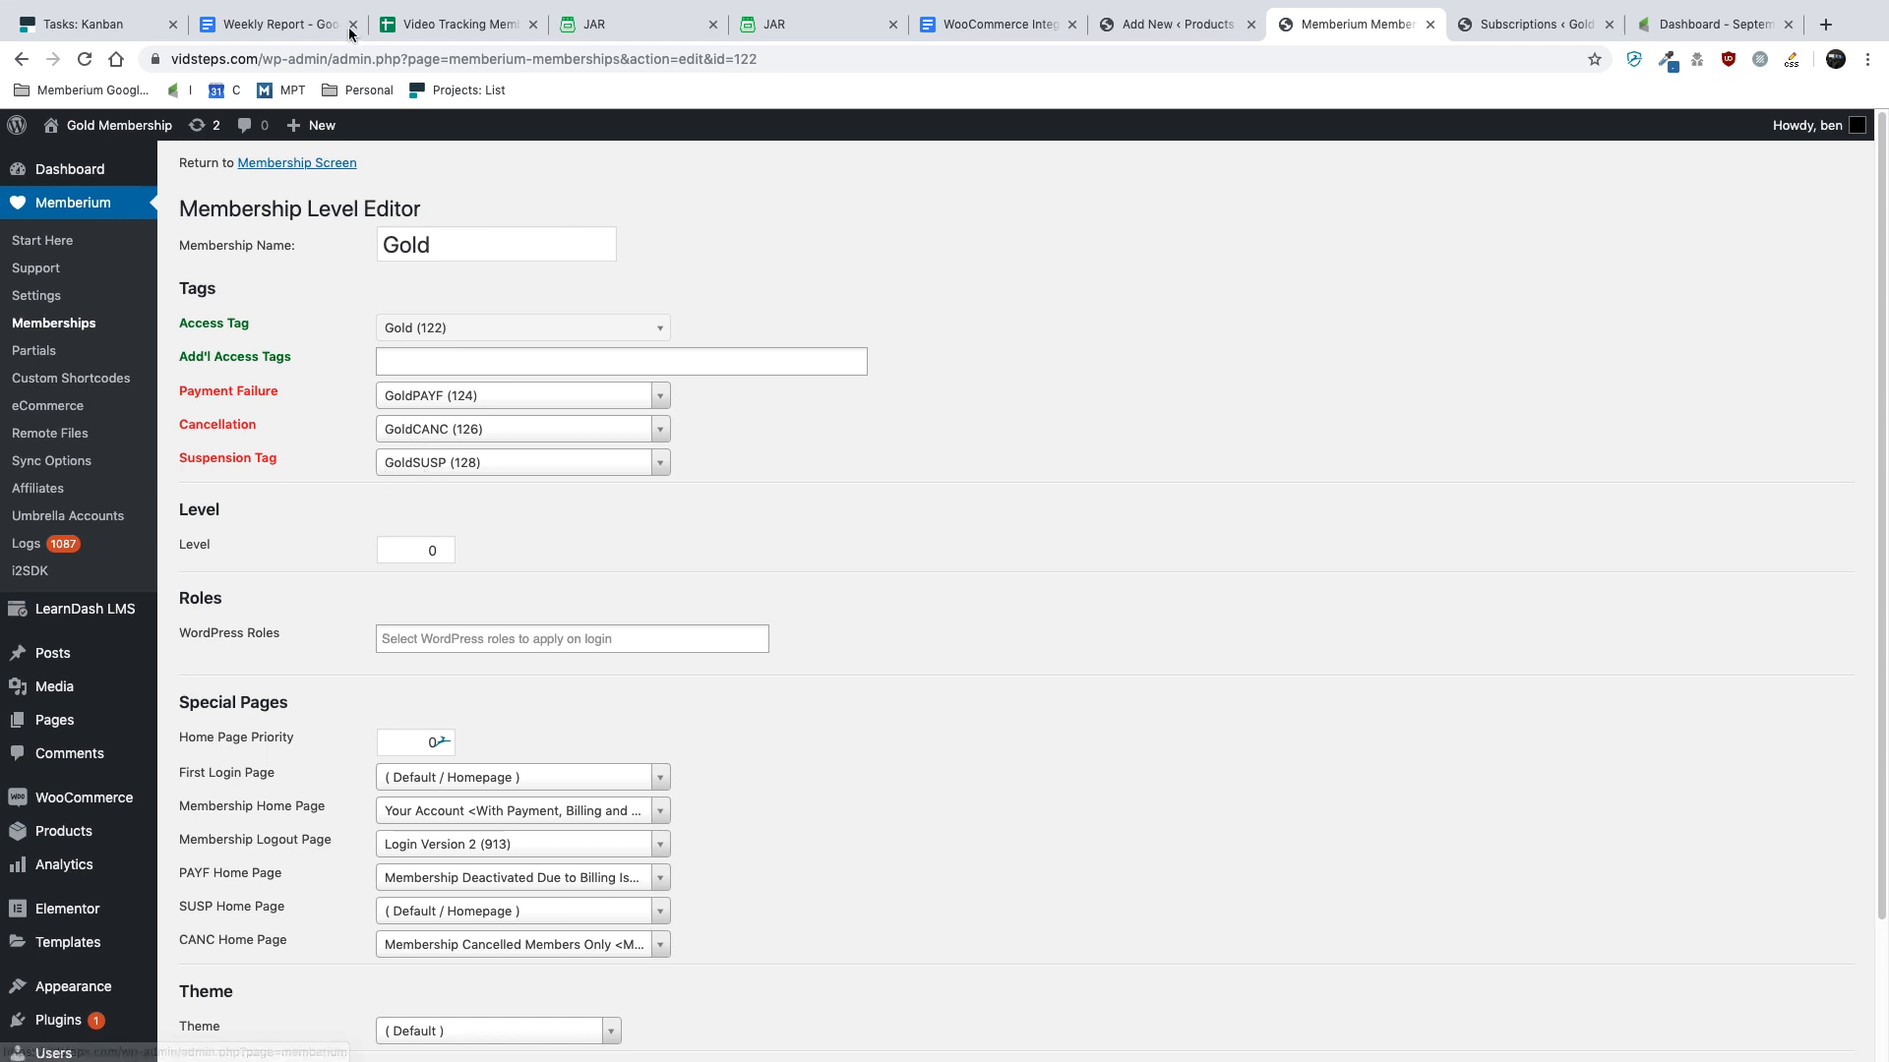
{"action": "left_click_drag", "start_coordinate": [187, 324], "coordinate": [416, 328]}
{"action": "left_click", "coordinate": [299, 324]}
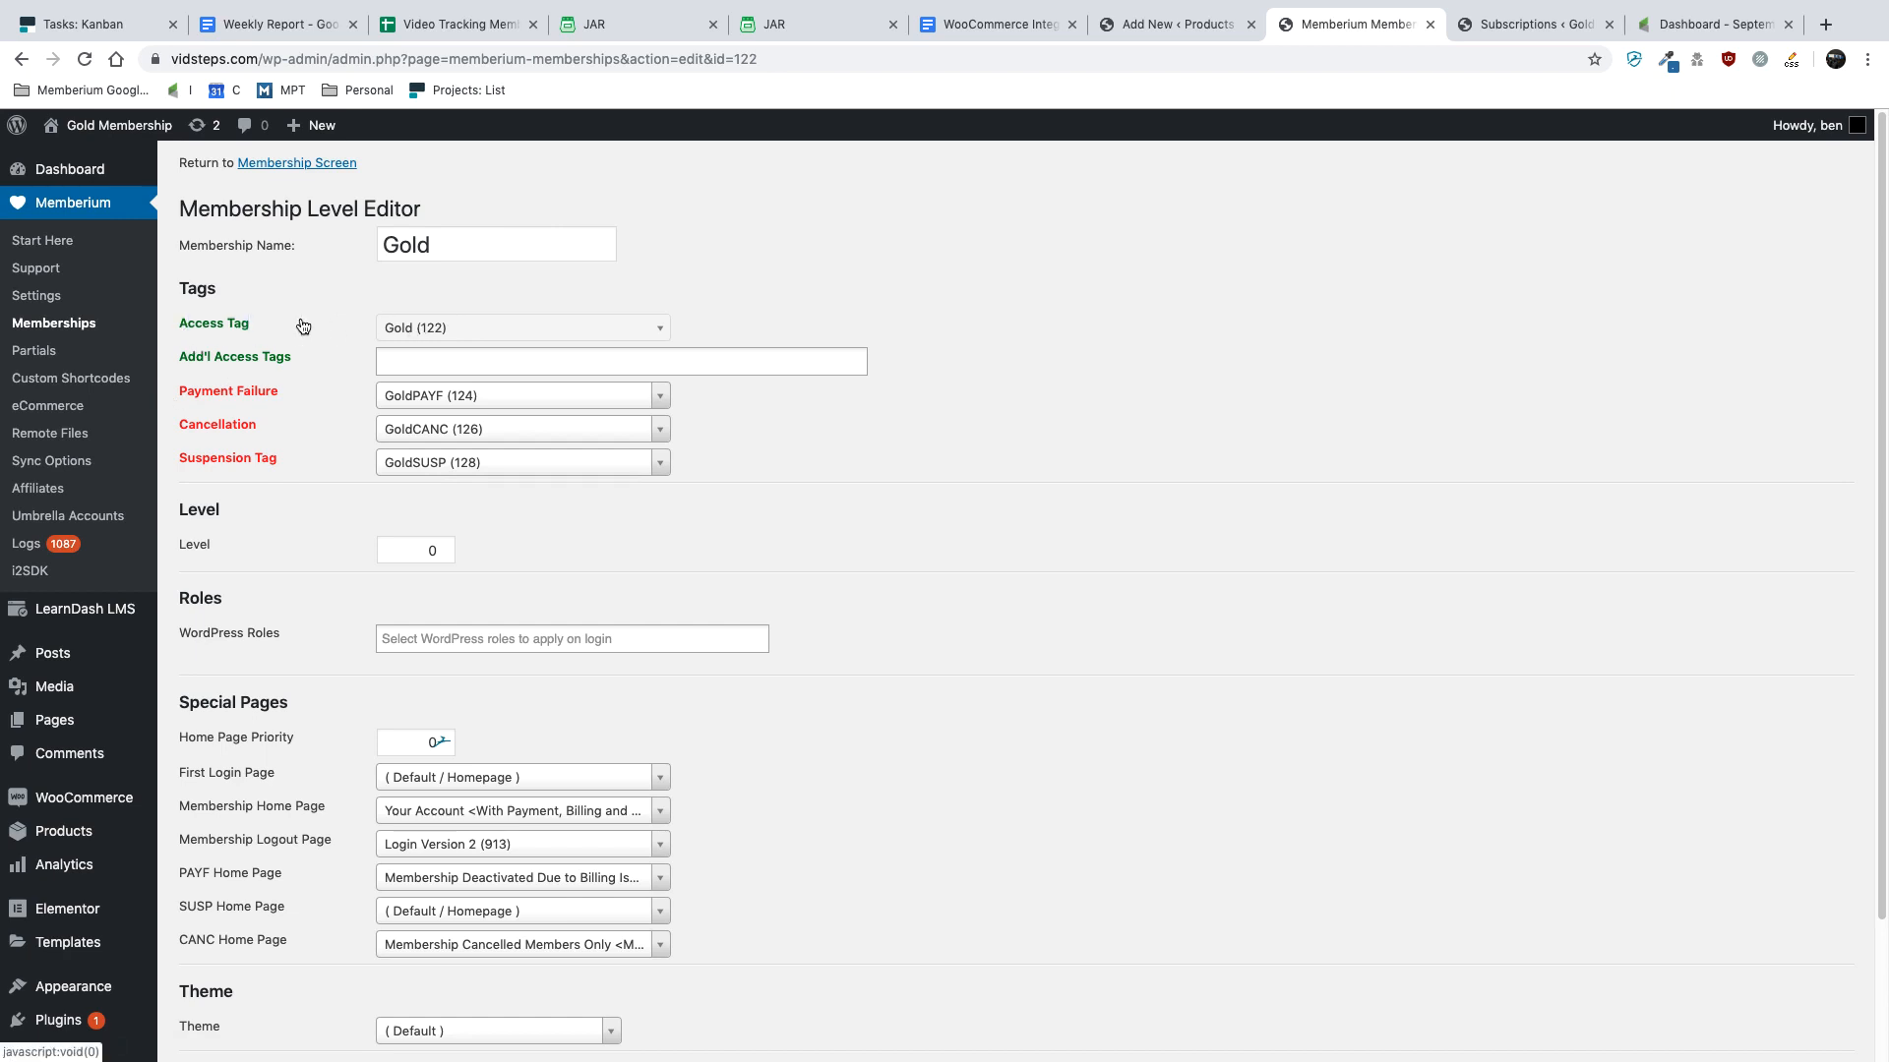
{"action": "left_click_drag", "start_coordinate": [183, 399], "coordinate": [345, 399]}
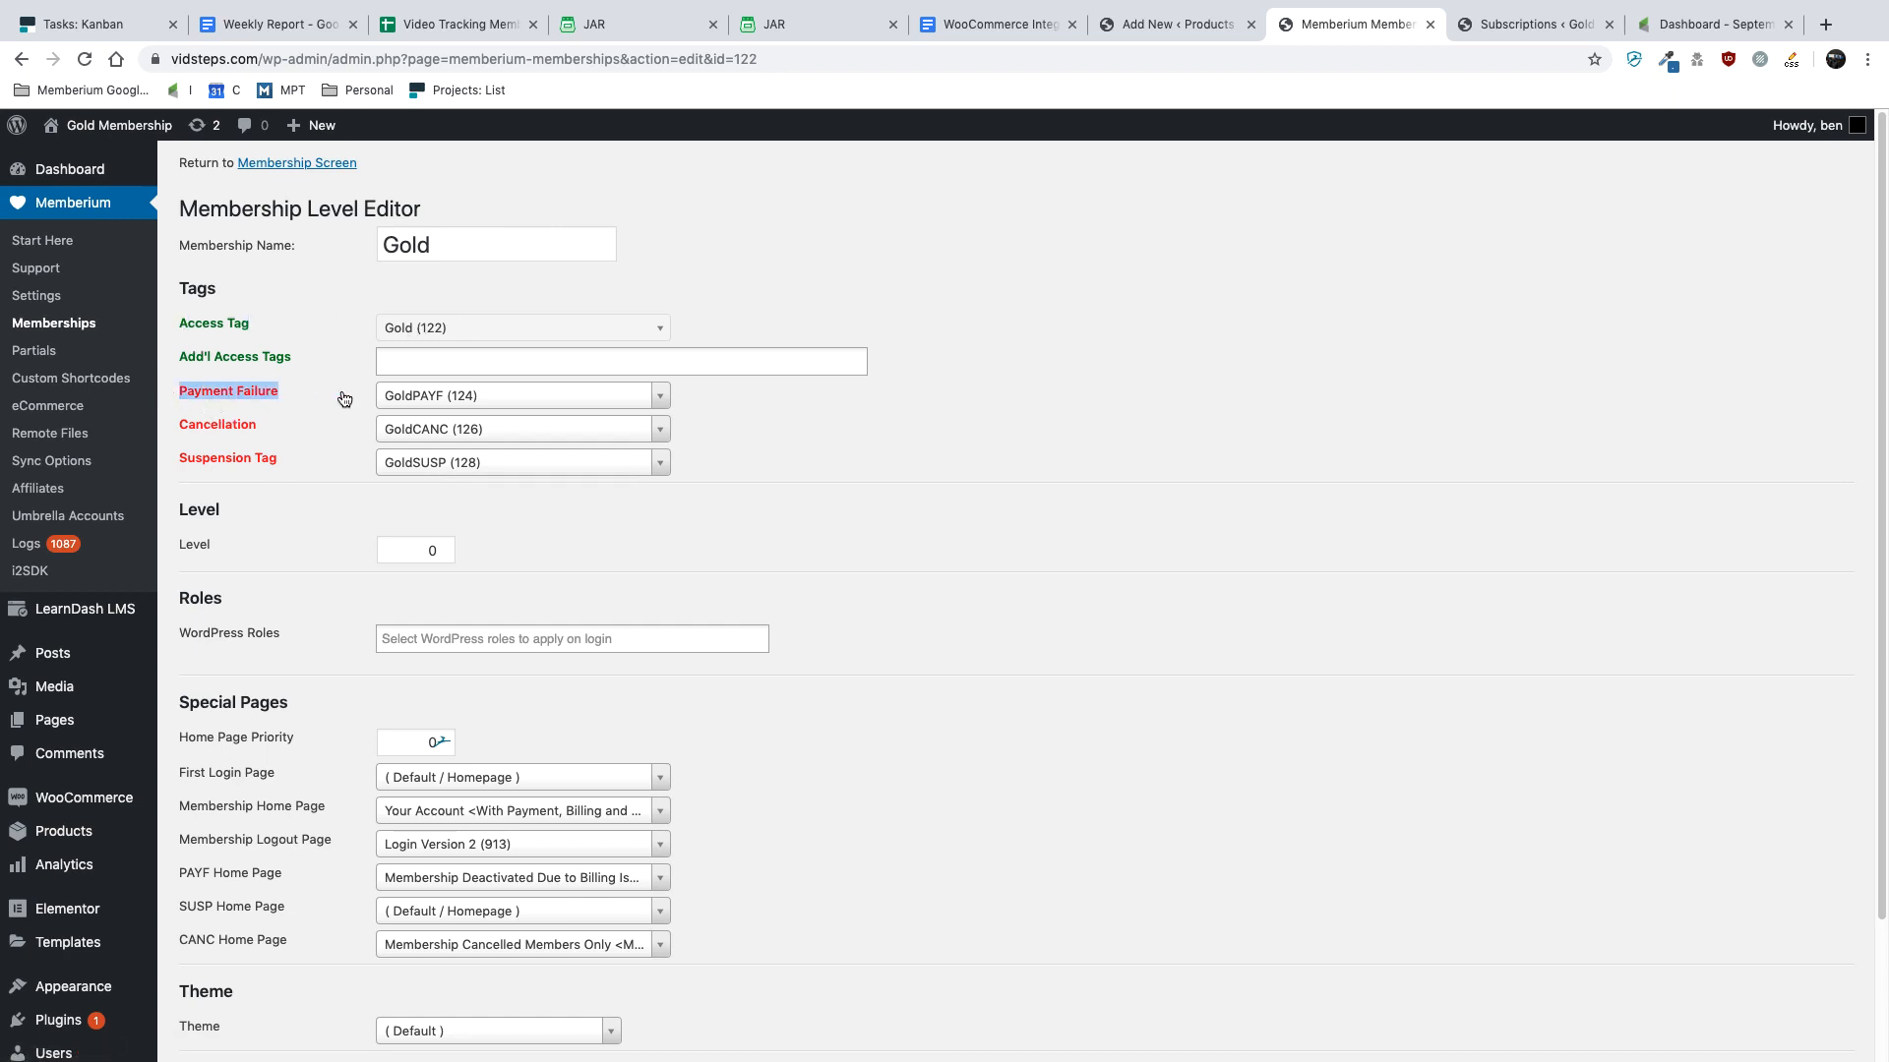
{"action": "left_click", "coordinate": [344, 398]}
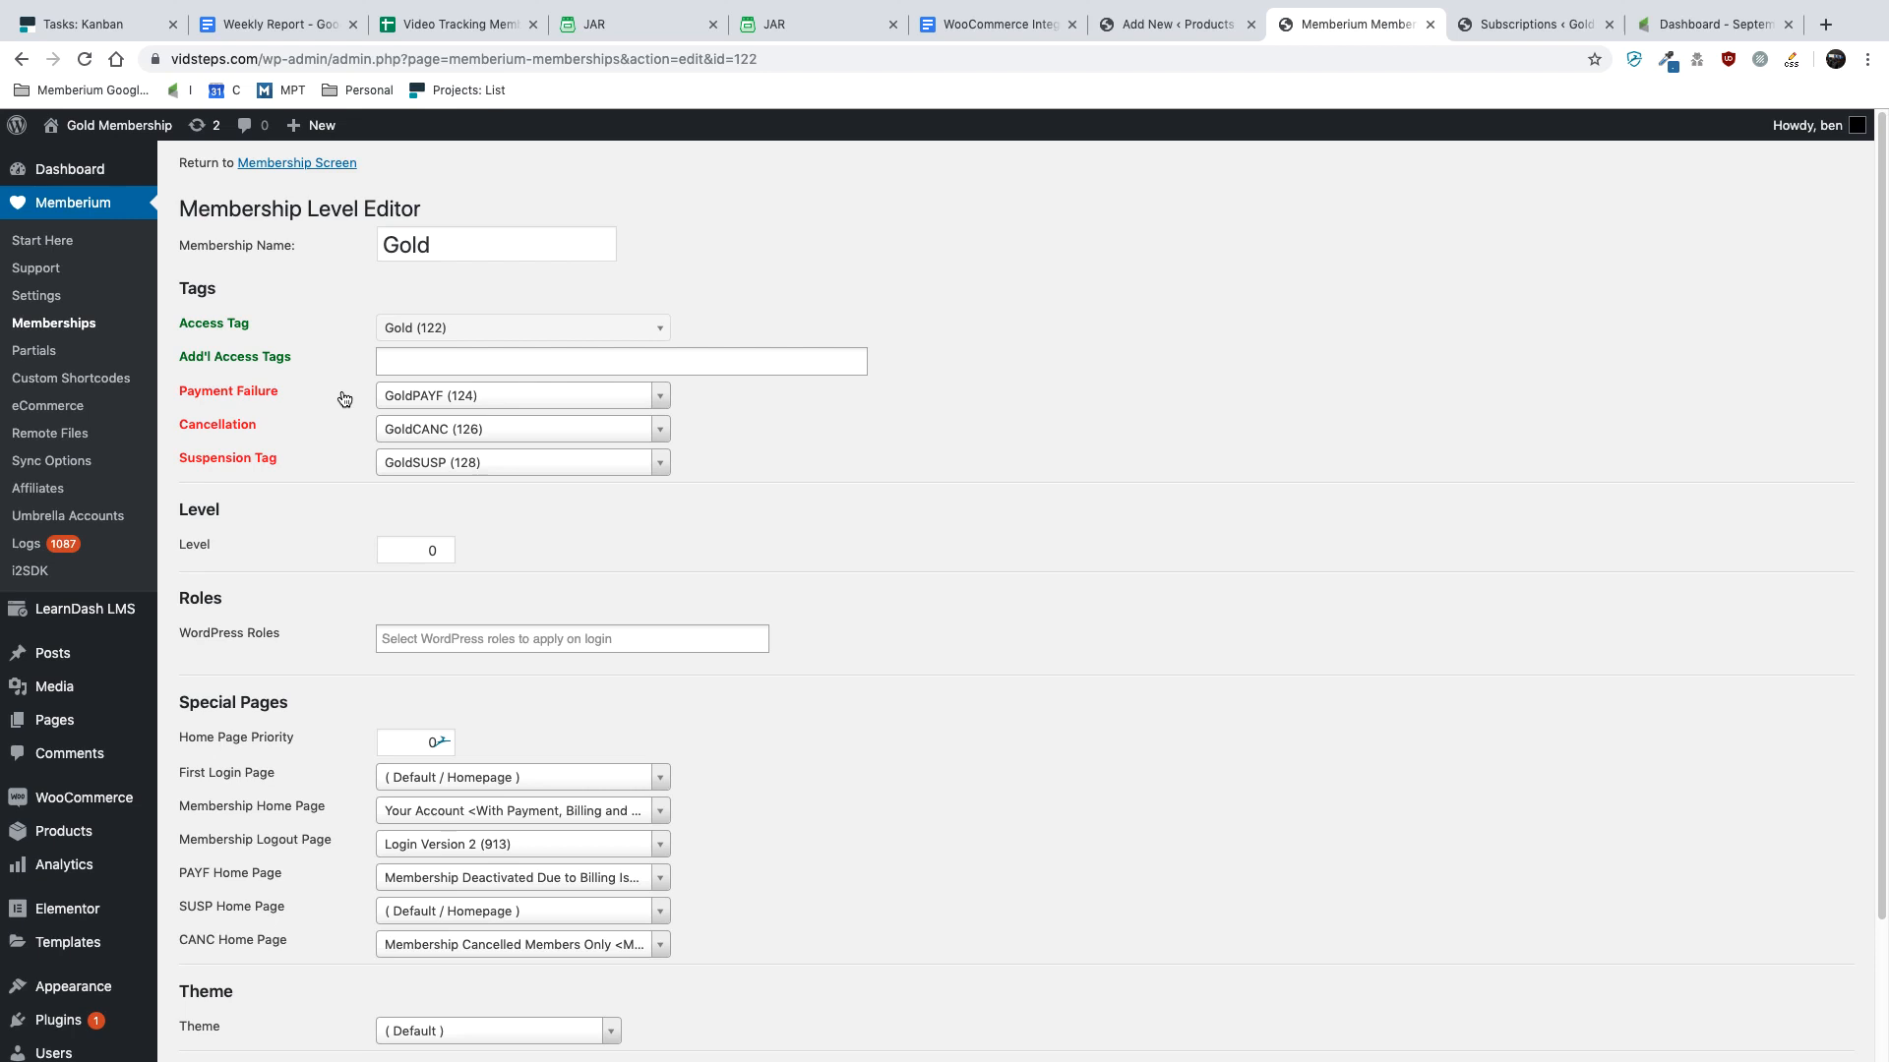
{"action": "left_click_drag", "start_coordinate": [281, 392], "coordinate": [177, 393]}
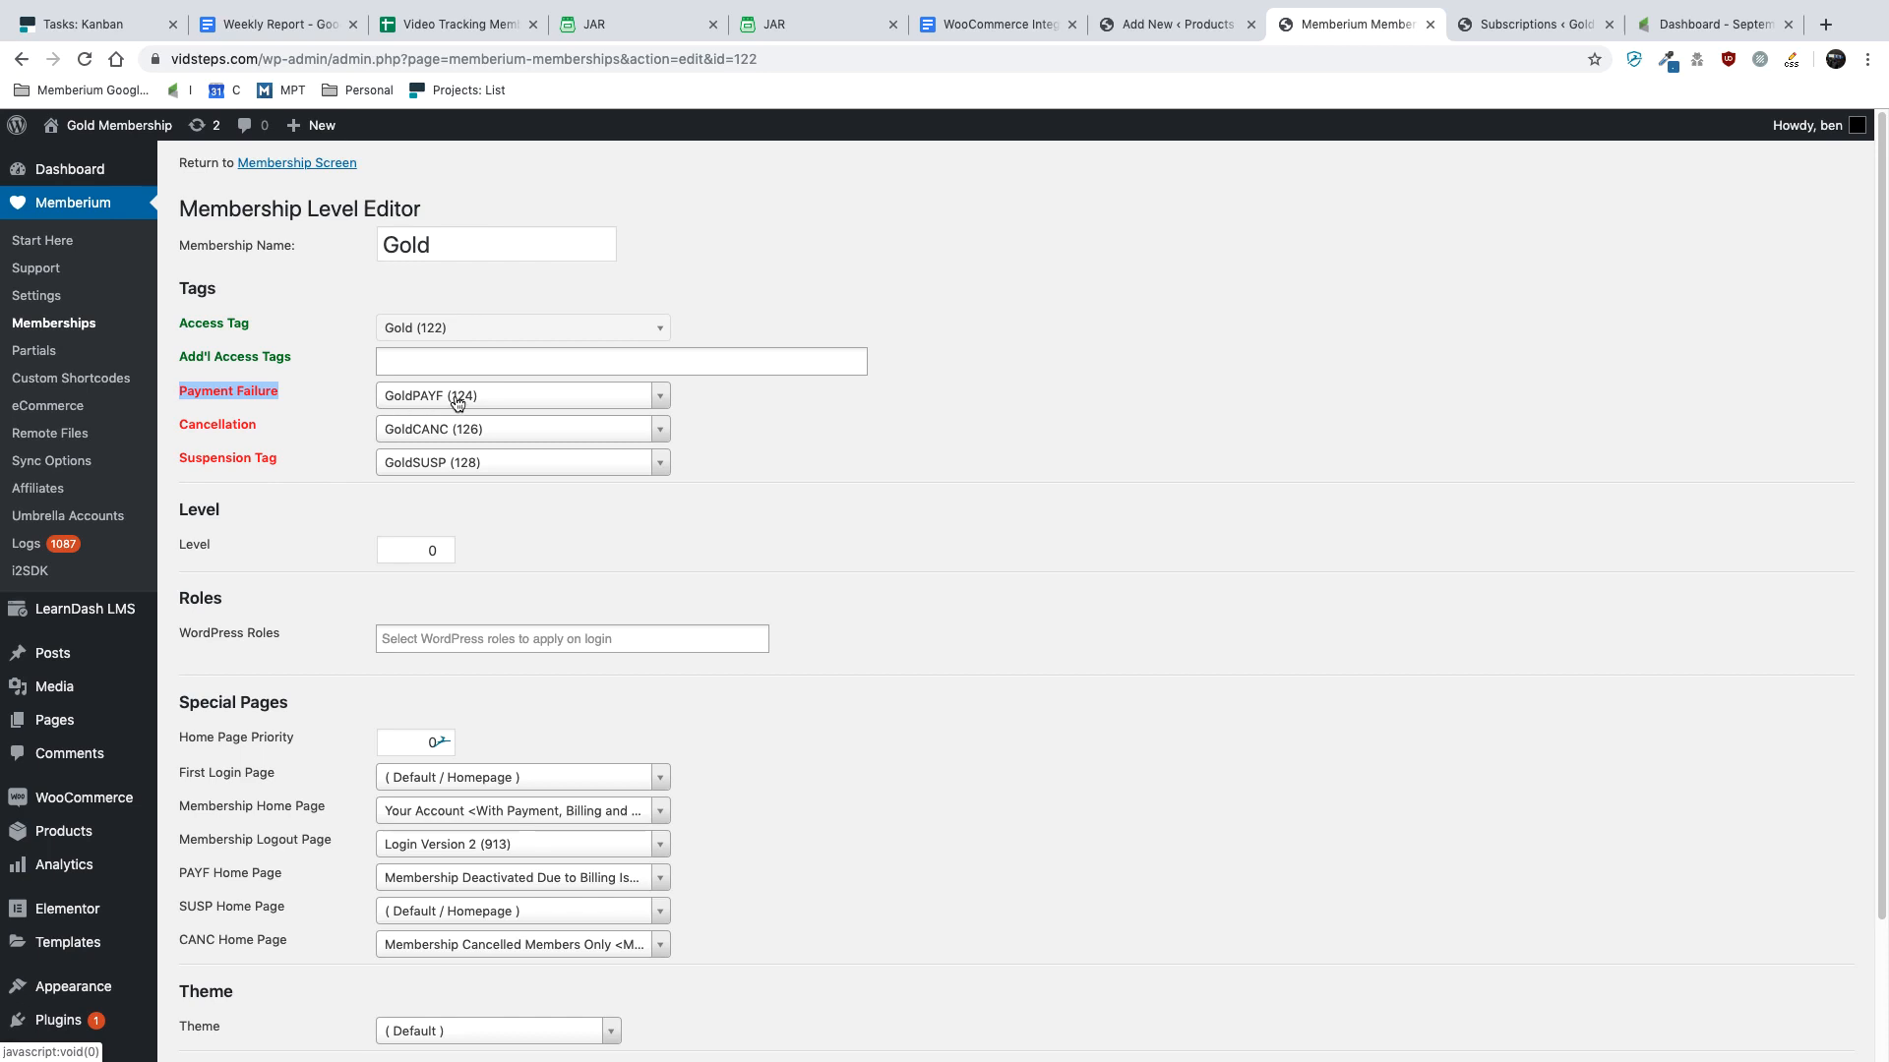
{"action": "left_click", "coordinate": [891, 509]}
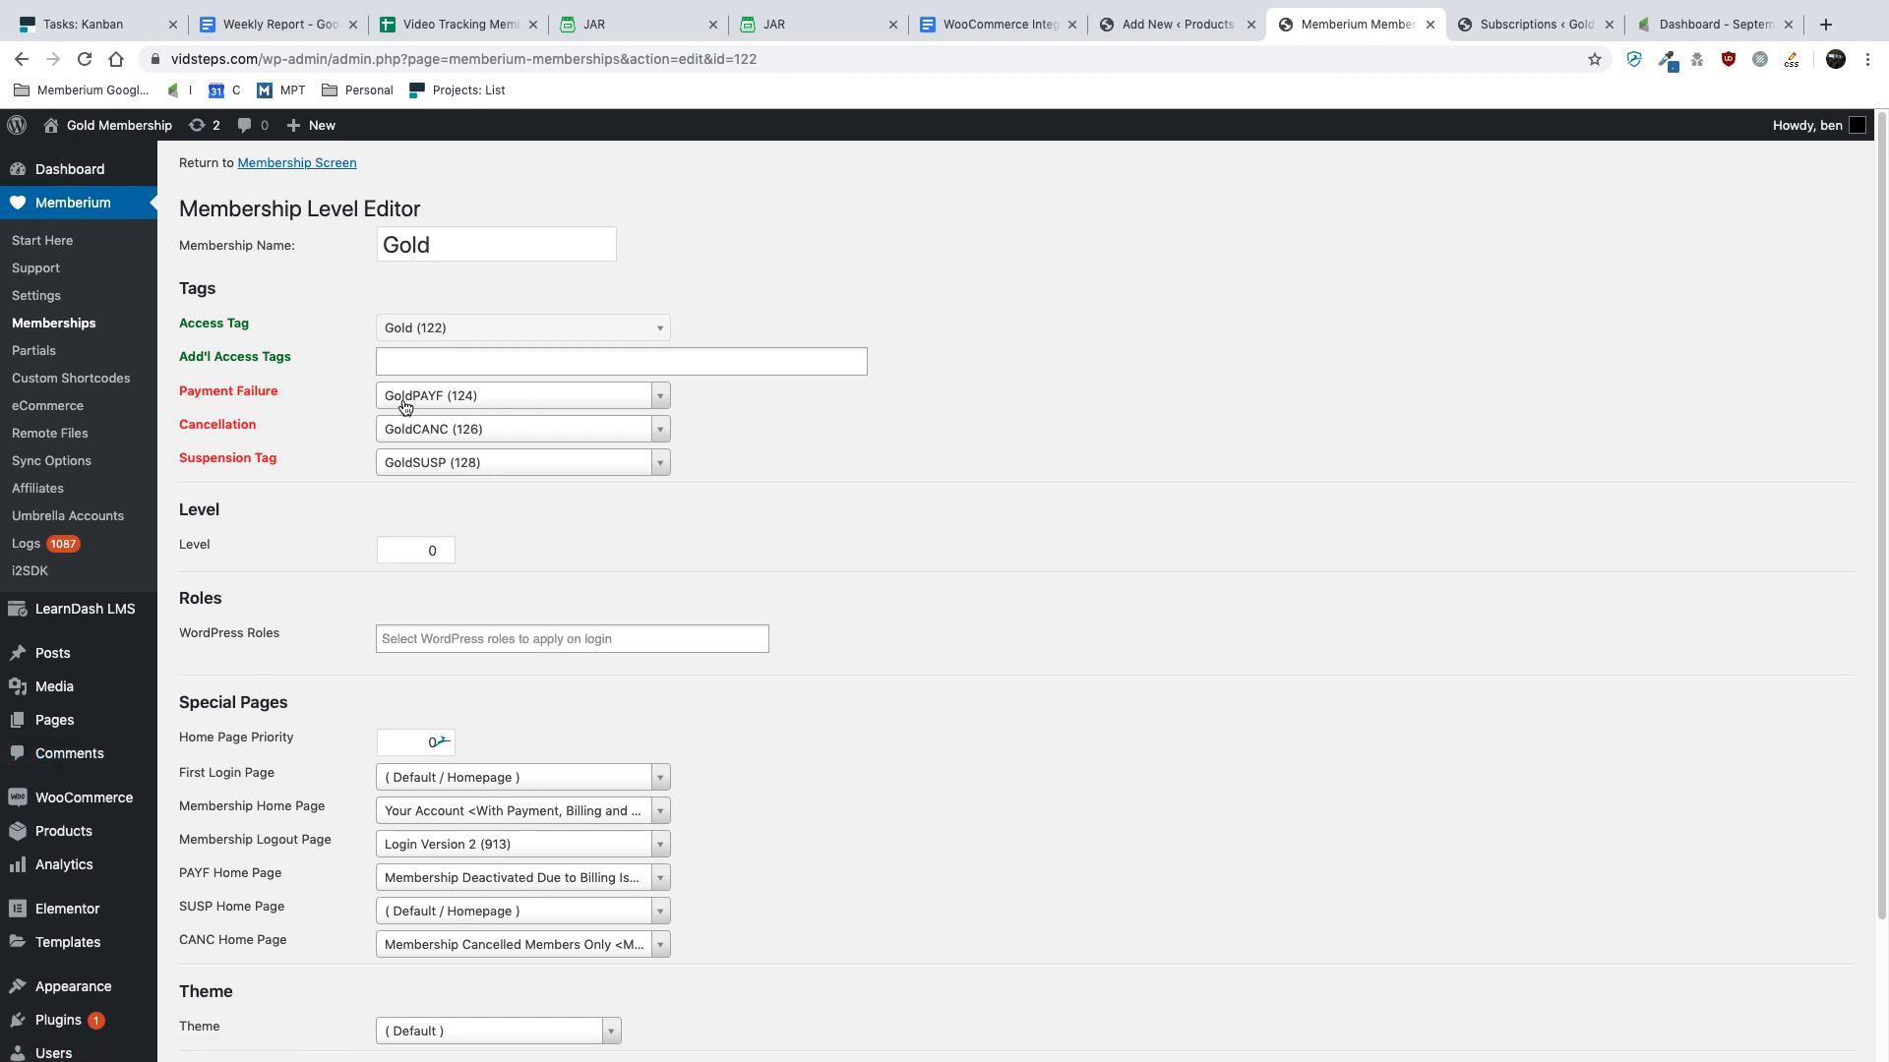
- In the new product, set the cancel tag to GoldCANC (126), payment failure tag to GoldPAYF (124) and suspend/on-hold tag to GoldSUSP (128)
{"action": "left_click", "coordinate": [1185, 34]}
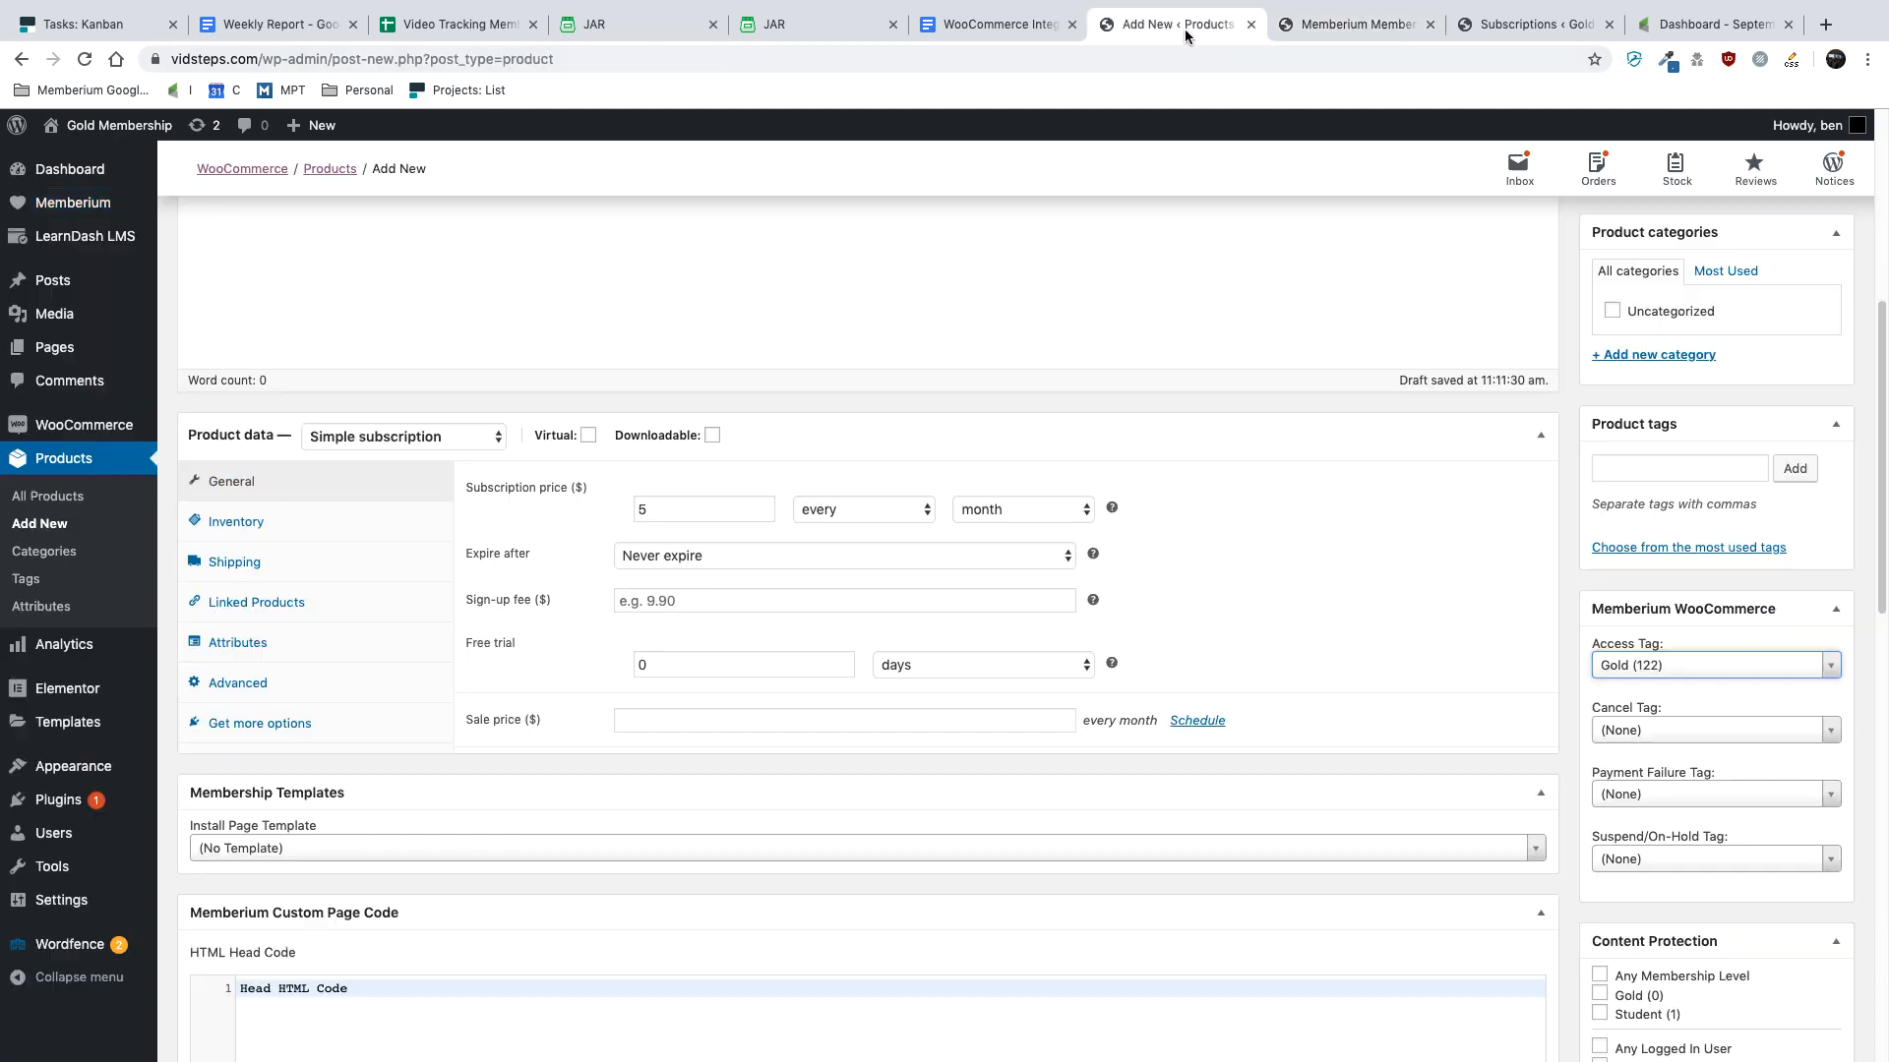
{"action": "left_click", "coordinate": [1775, 733]}
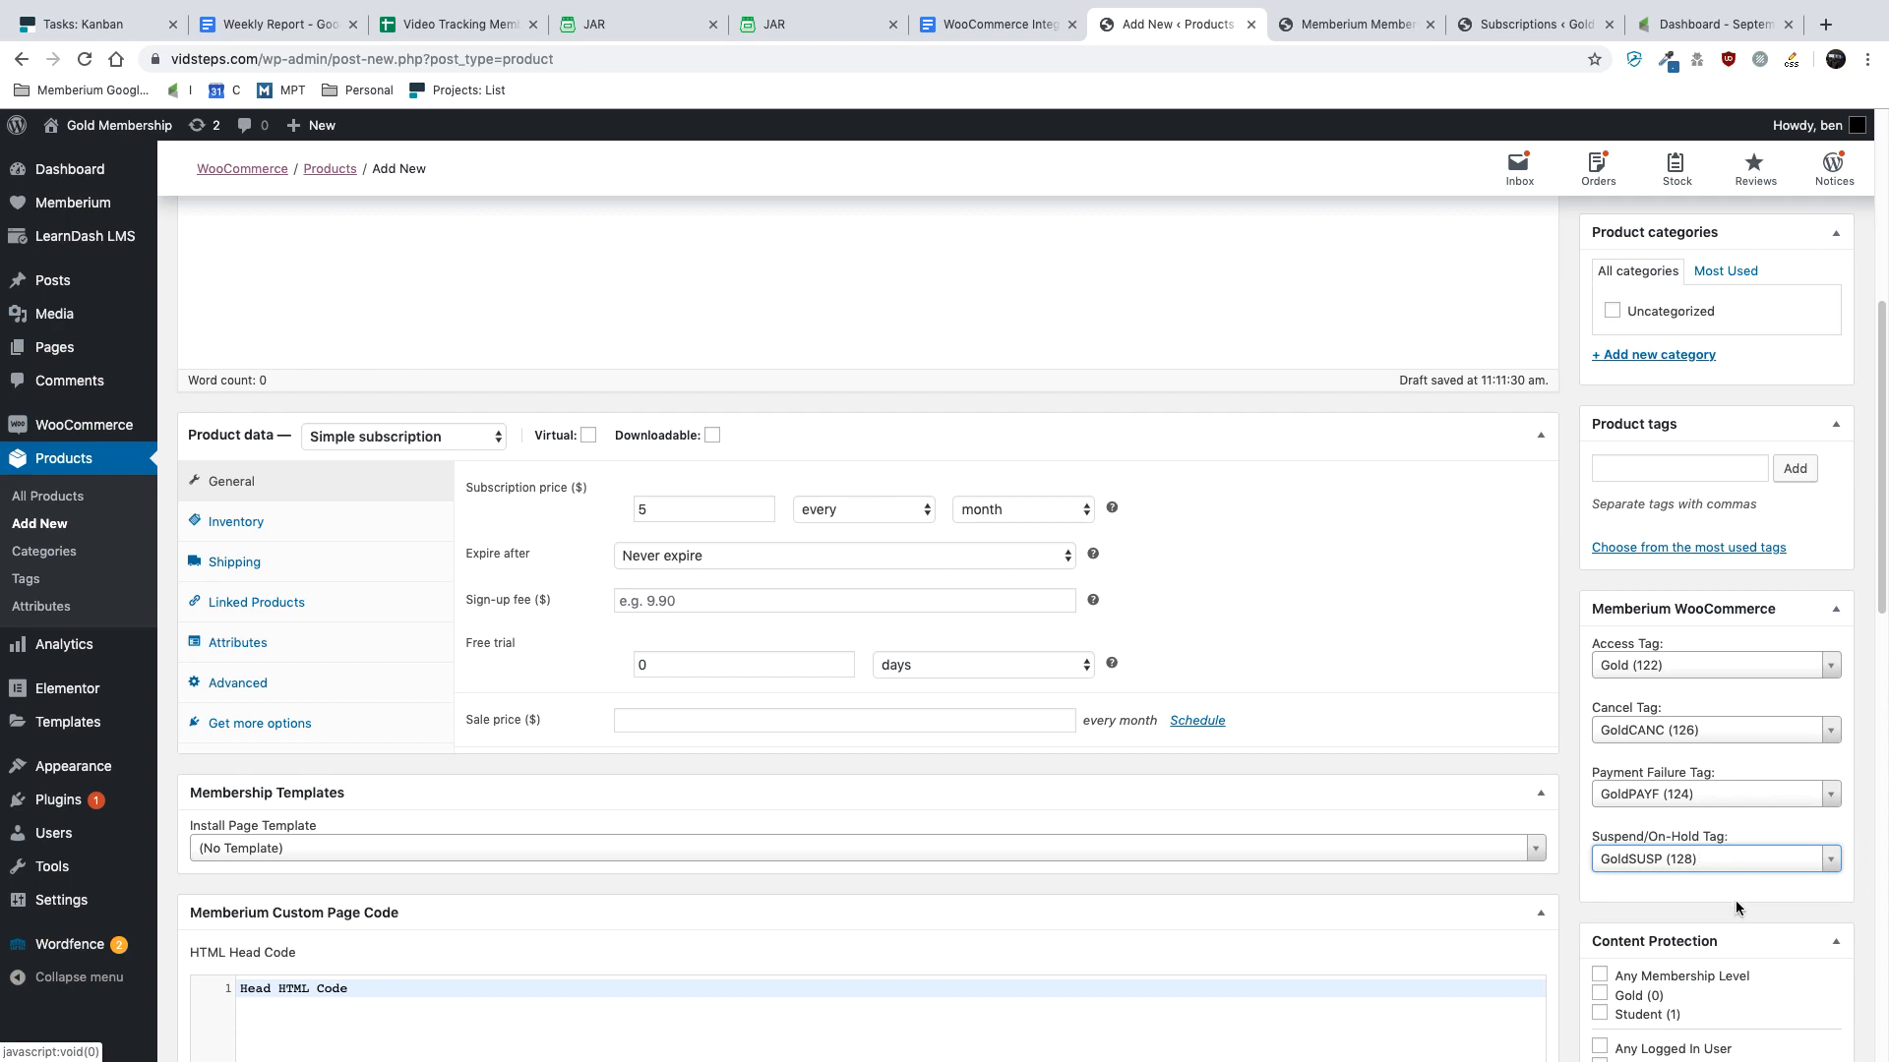
{"action": "left_click", "coordinate": [1735, 901]}
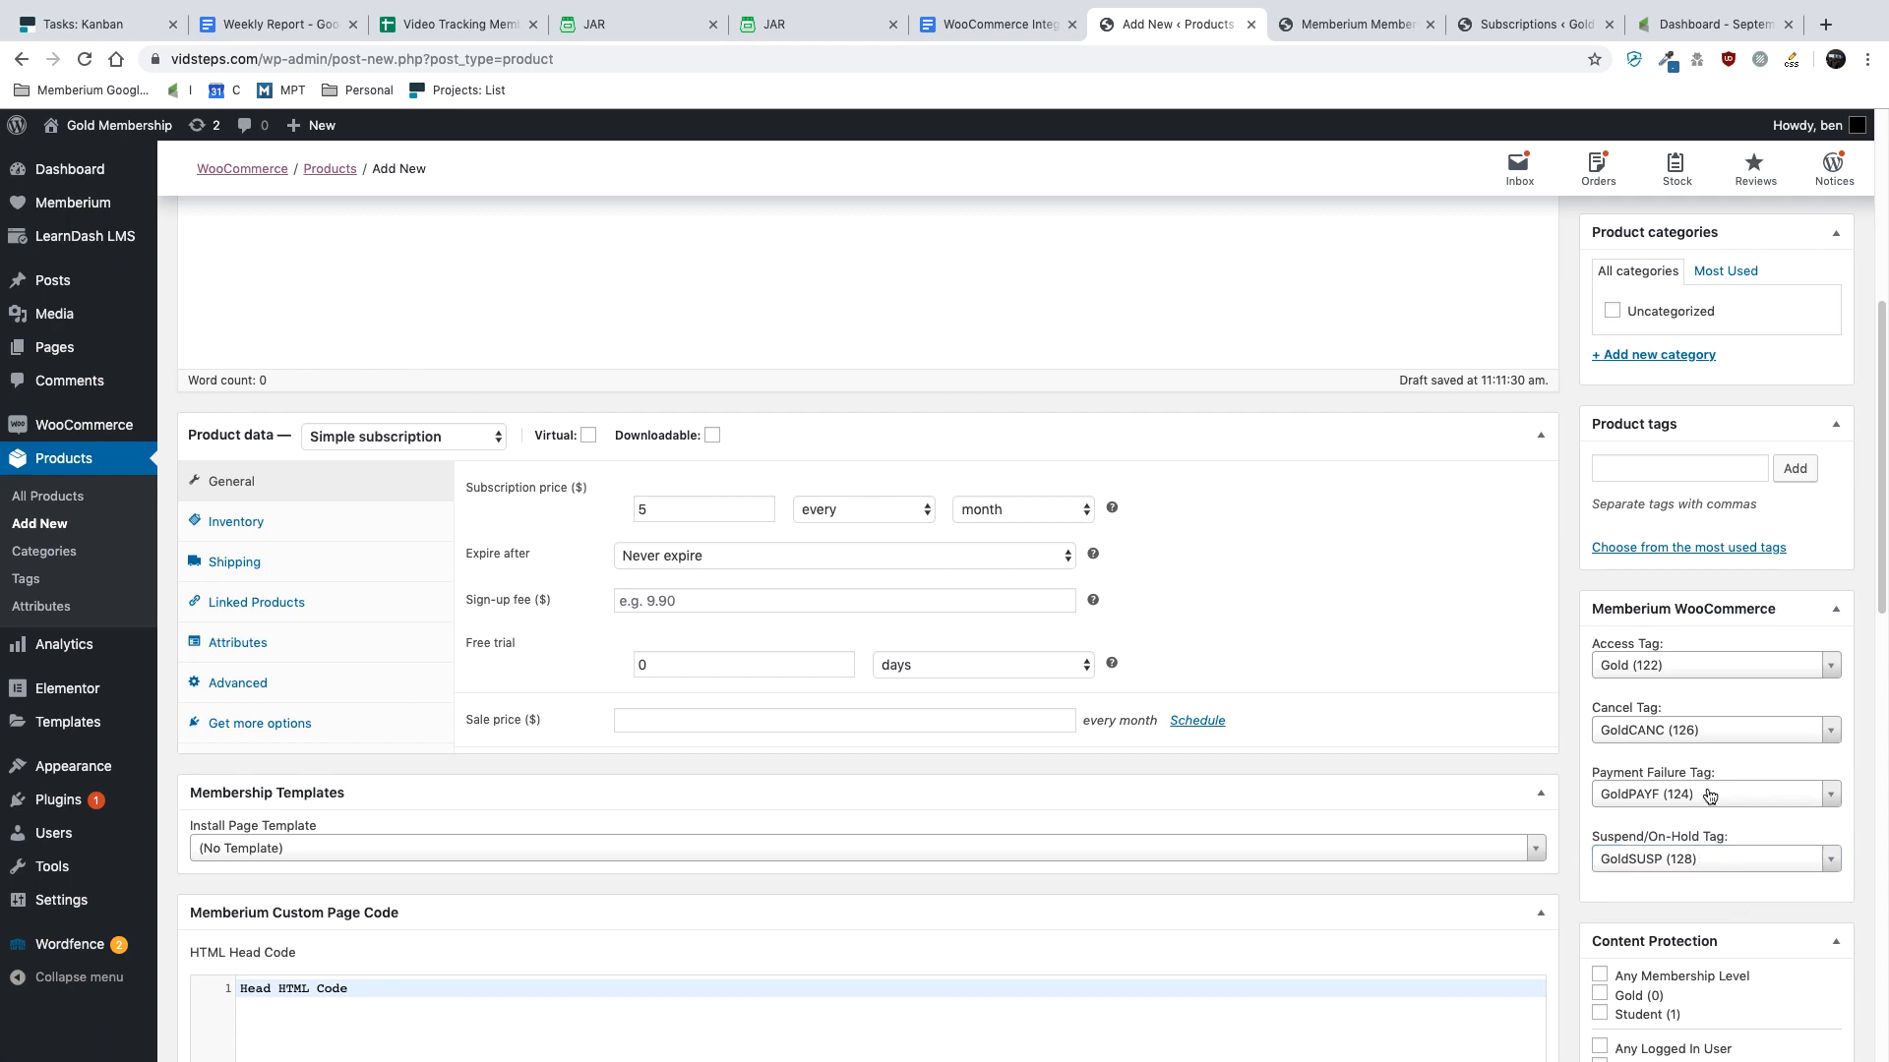
{"action": "scroll", "coordinate": [1792, 425], "scroll_direction": "up", "scroll_amount": 5}
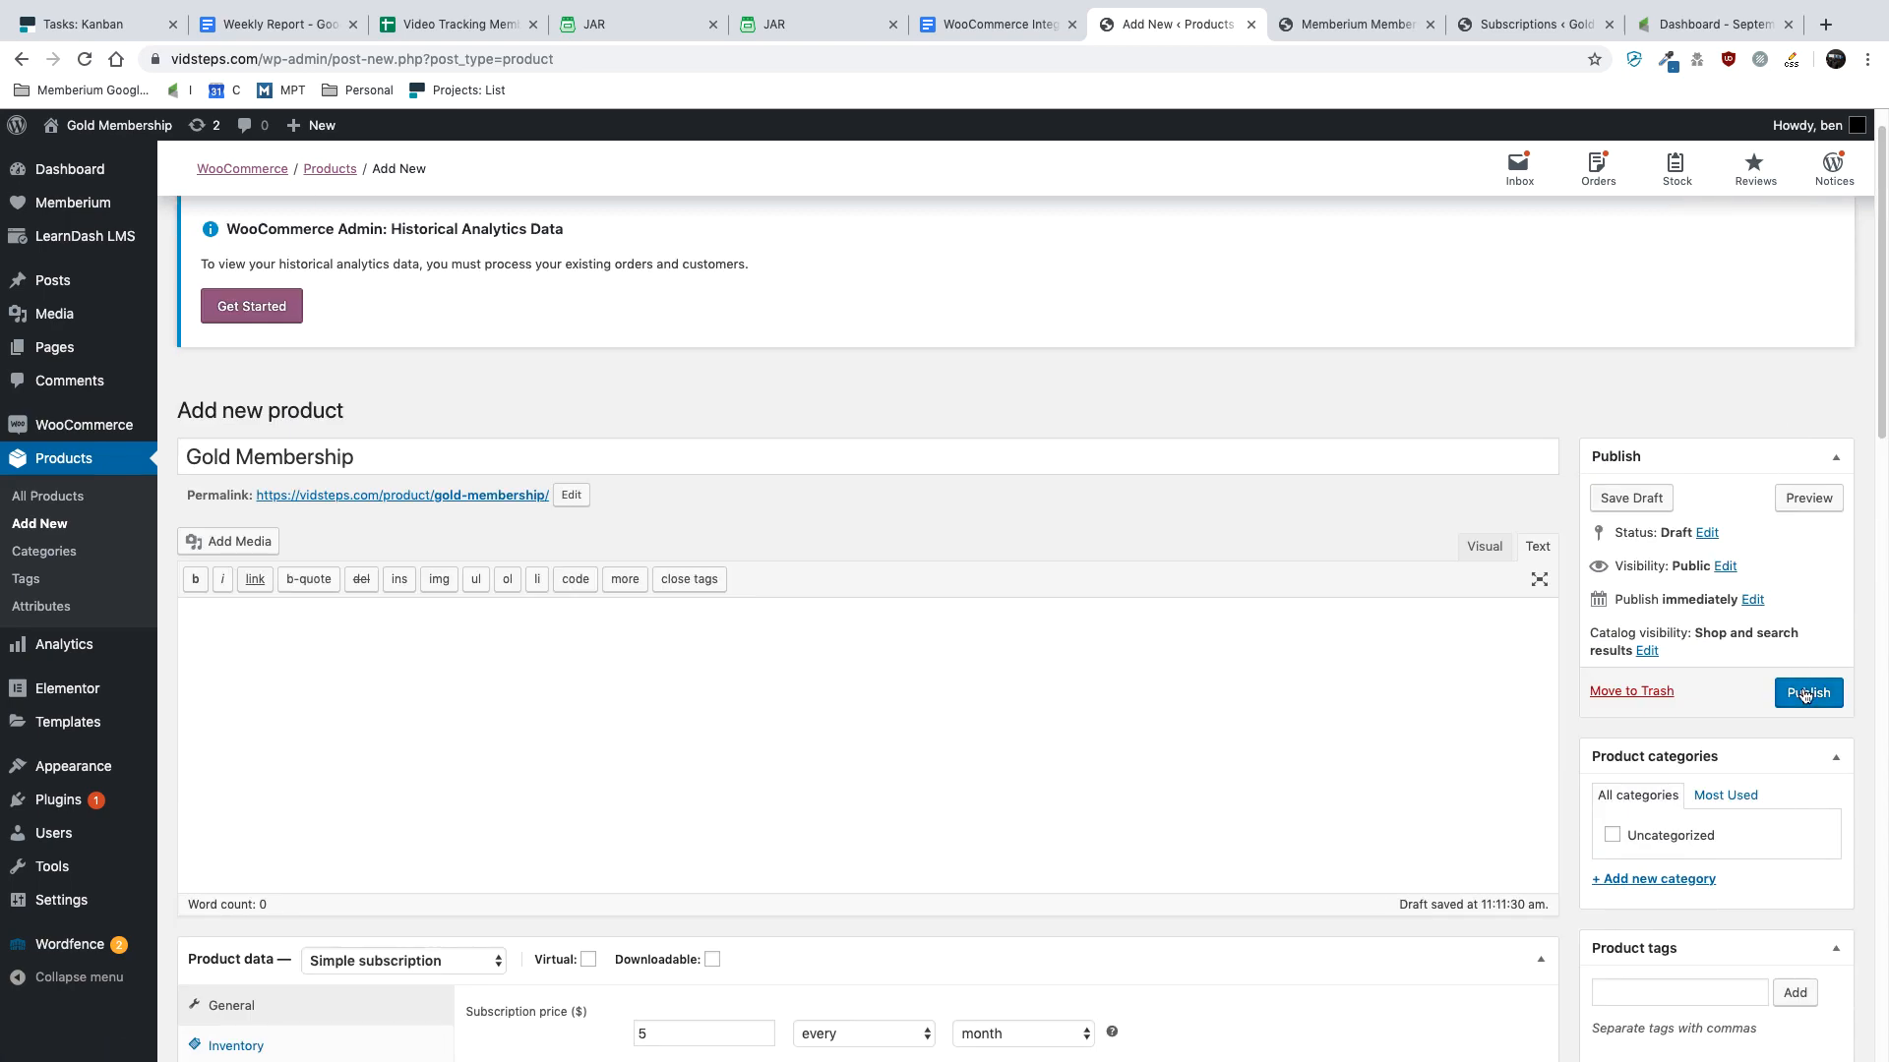
{"action": "scroll", "coordinate": [1564, 479], "scroll_direction": "down", "scroll_amount": 6}
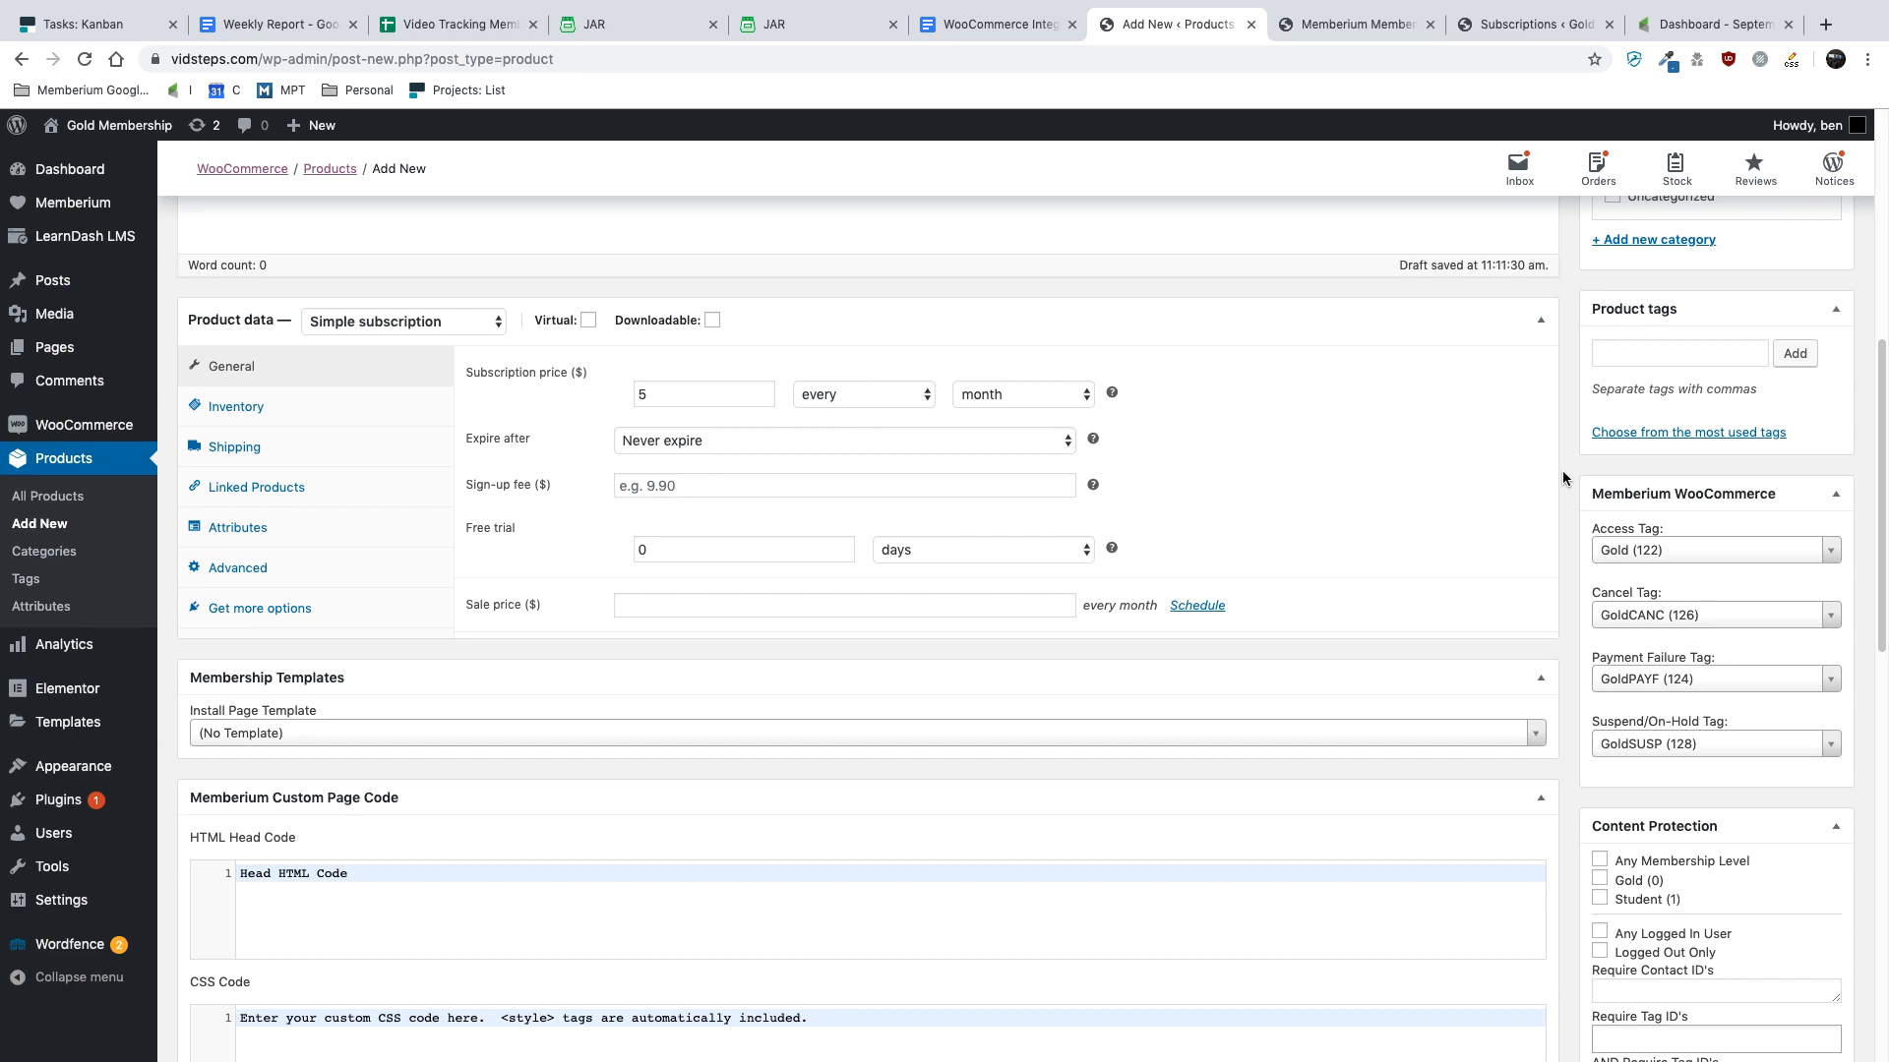
{"action": "scroll", "coordinate": [1155, 514], "scroll_direction": "up", "scroll_amount": 5}
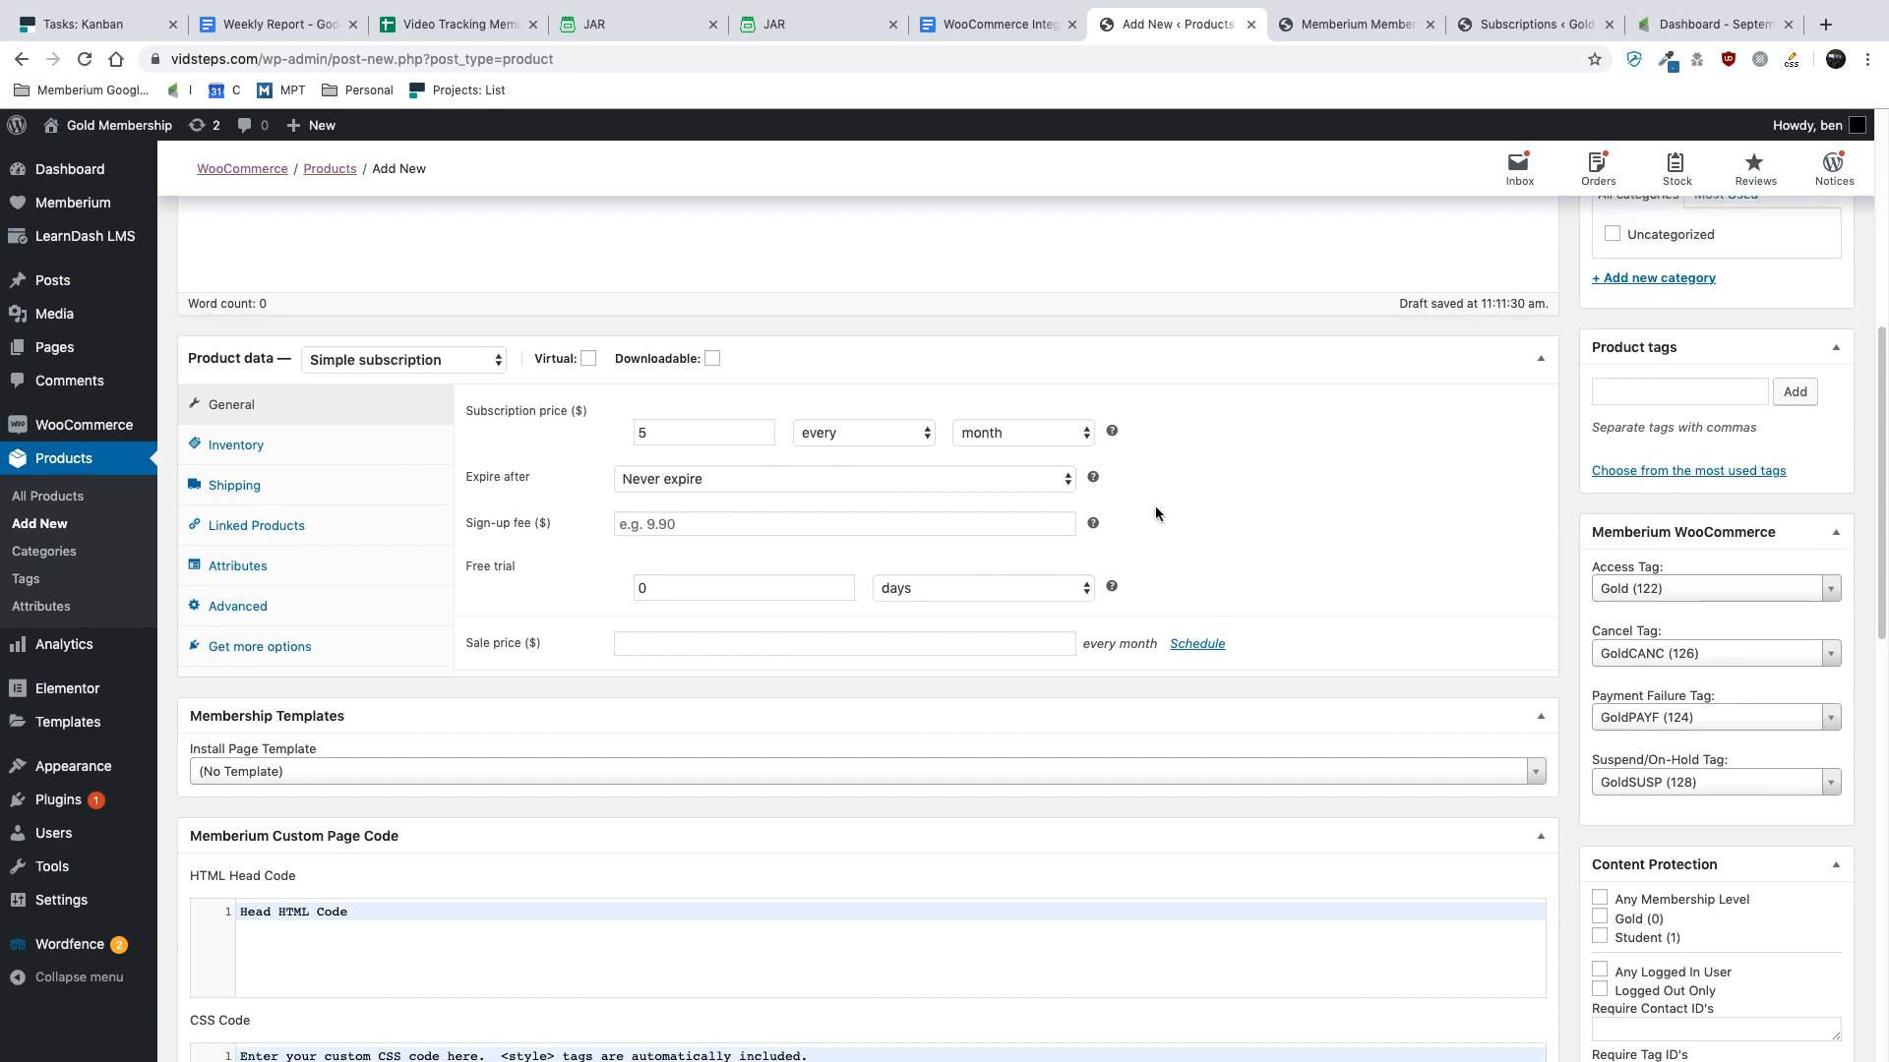
- Open Memberium's security settings and check the option that syncs new registrations to Infusionsoft
{"action": "left_click", "coordinate": [1362, 24]}
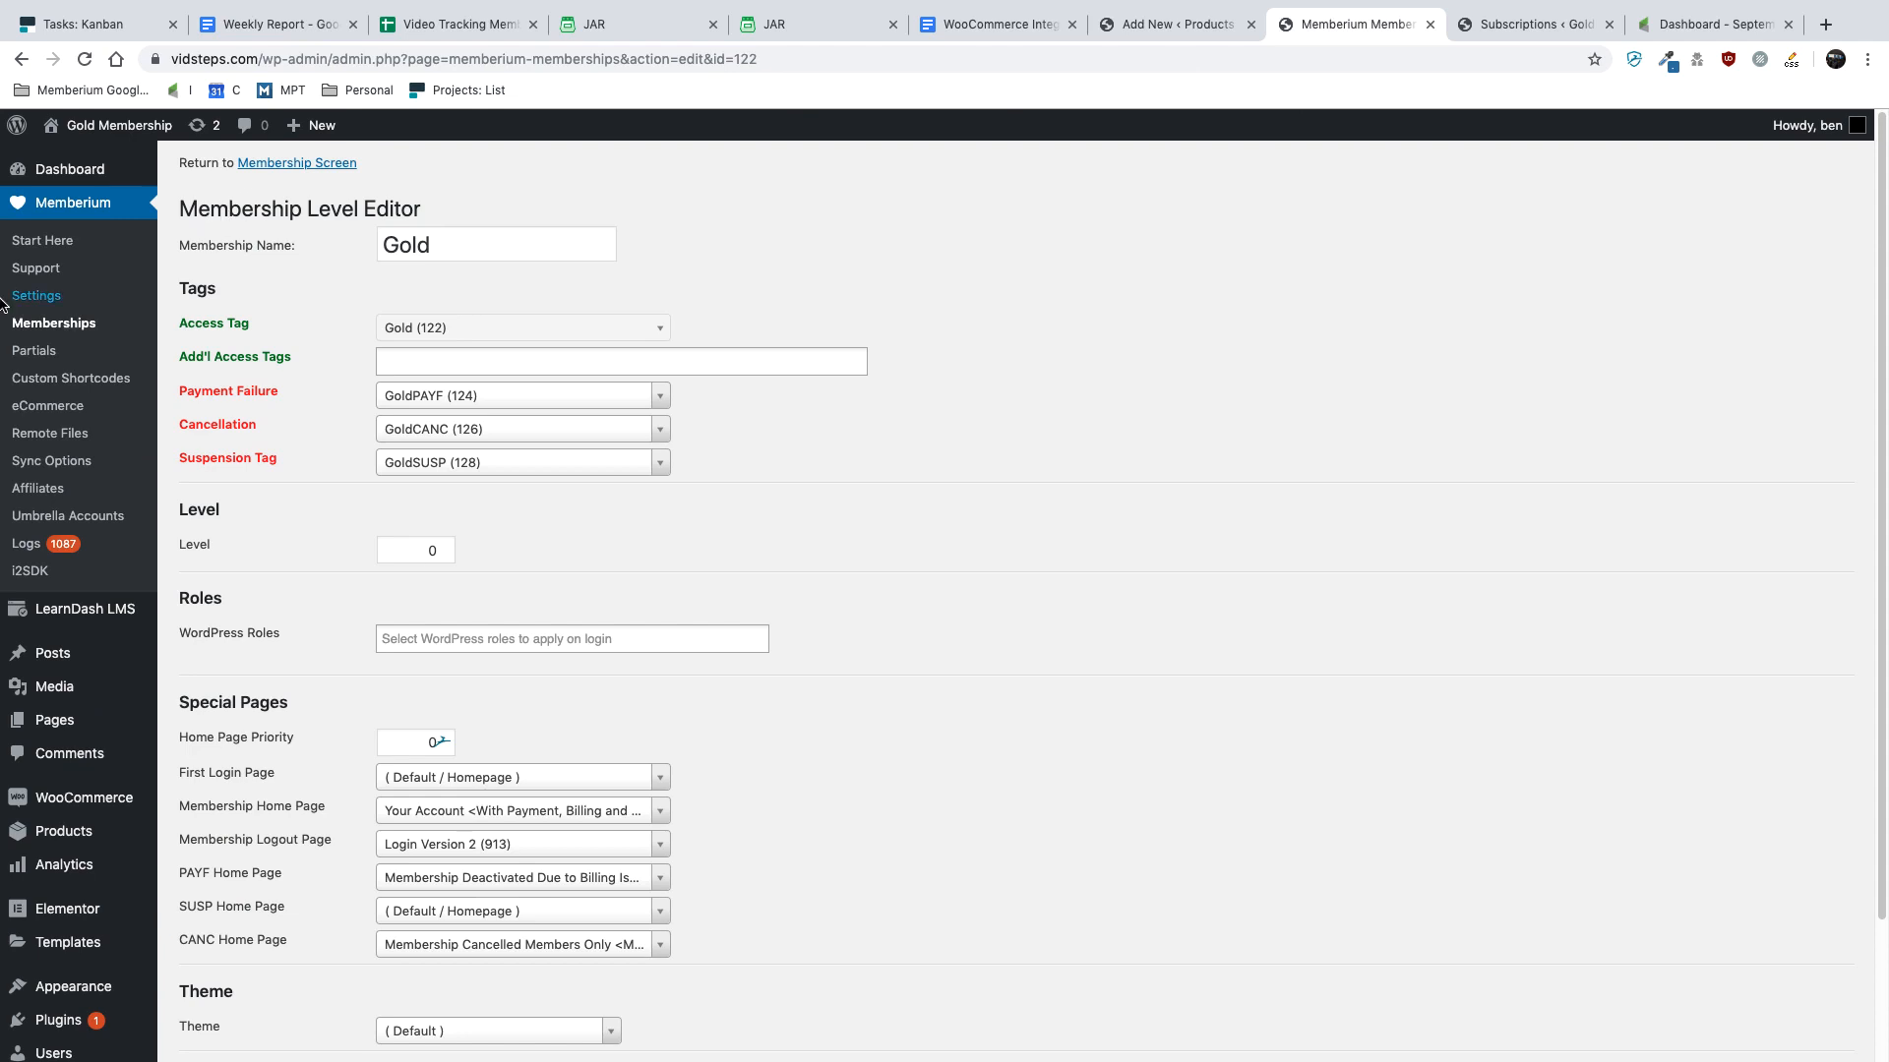
{"action": "left_click", "coordinate": [35, 299]}
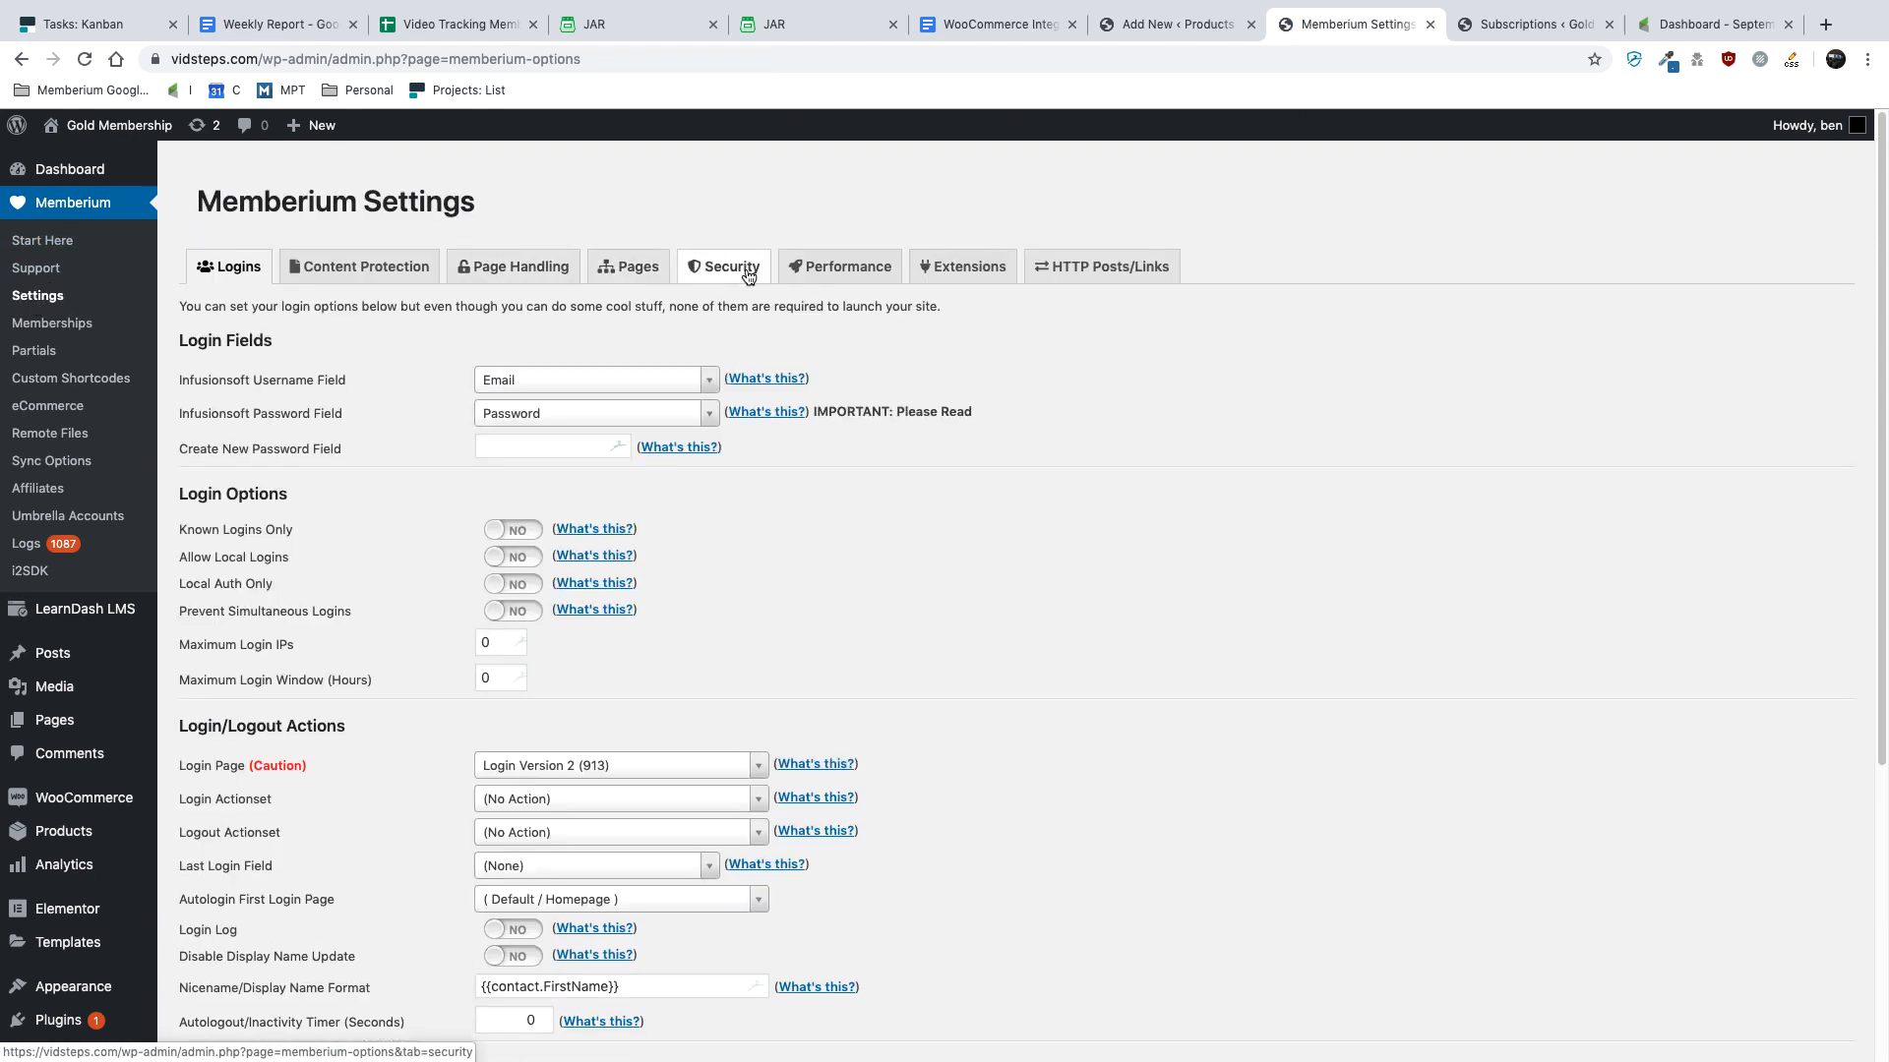
{"action": "left_click", "coordinate": [722, 273]}
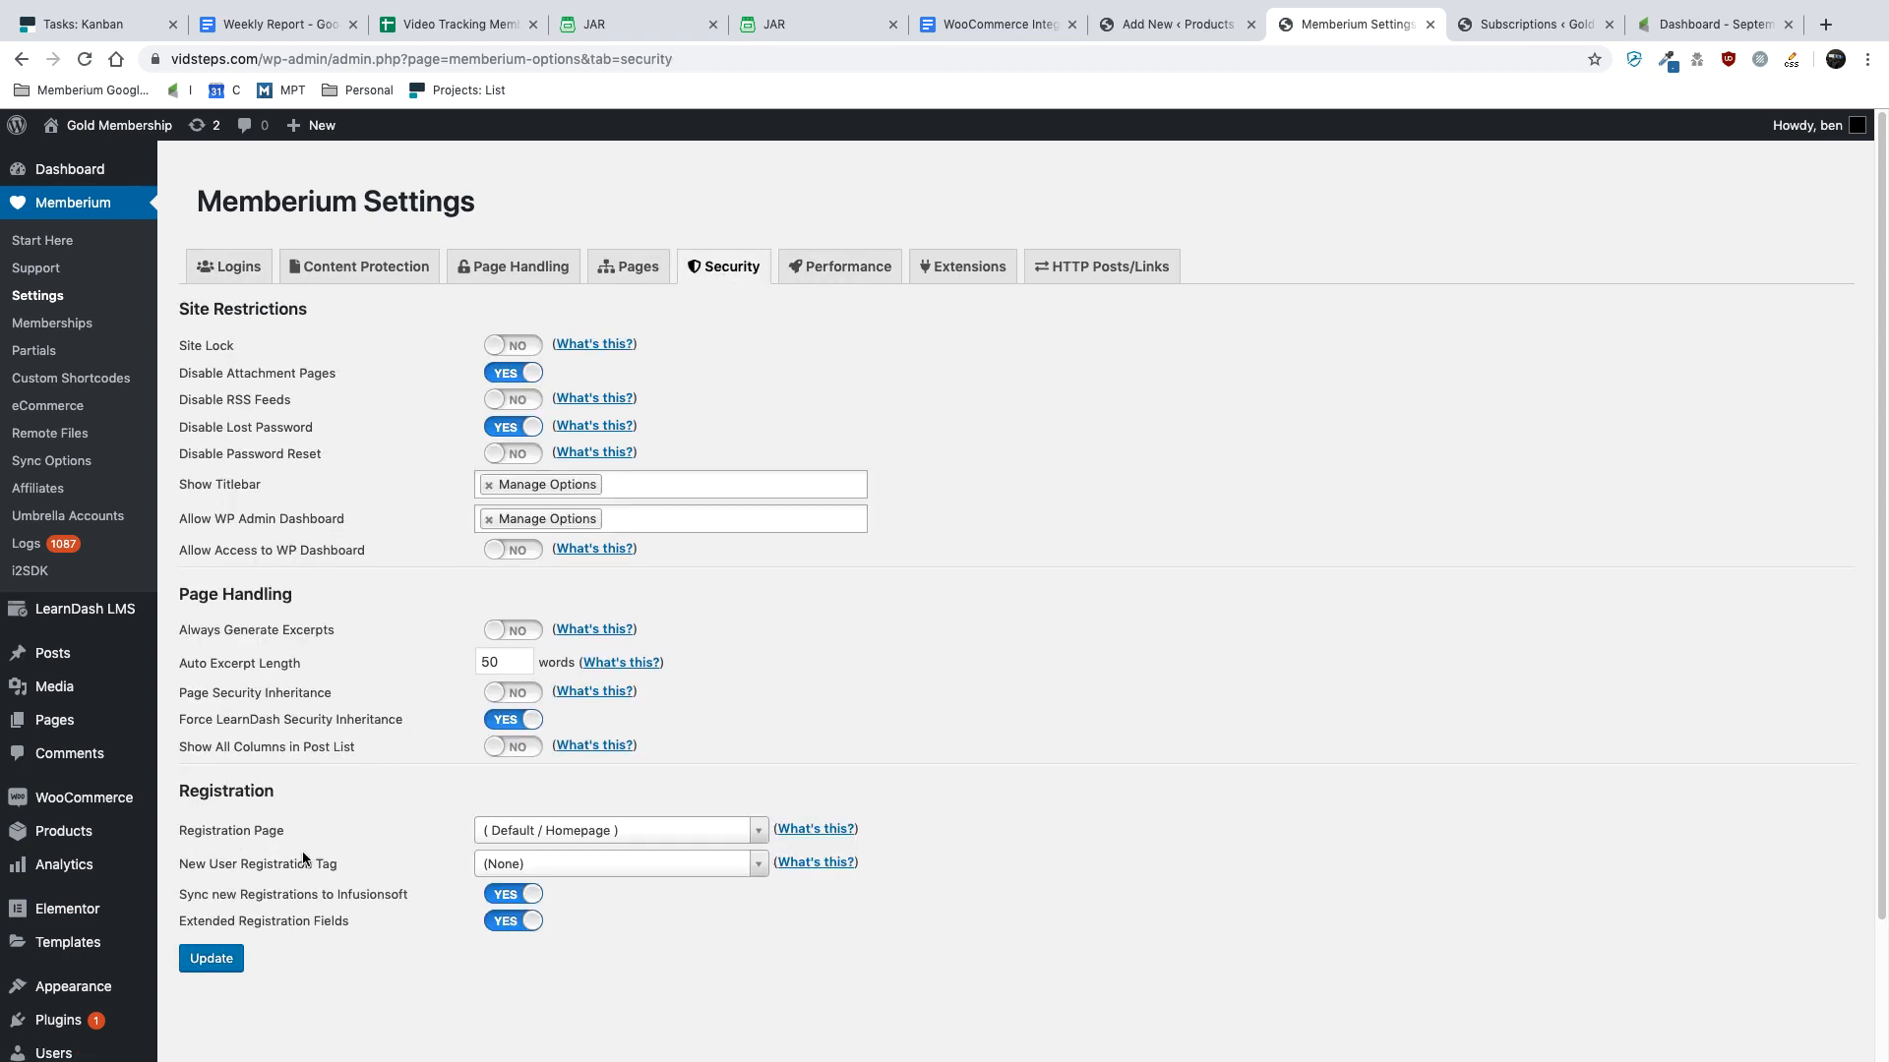
{"action": "left_click_drag", "start_coordinate": [177, 899], "coordinate": [439, 892]}
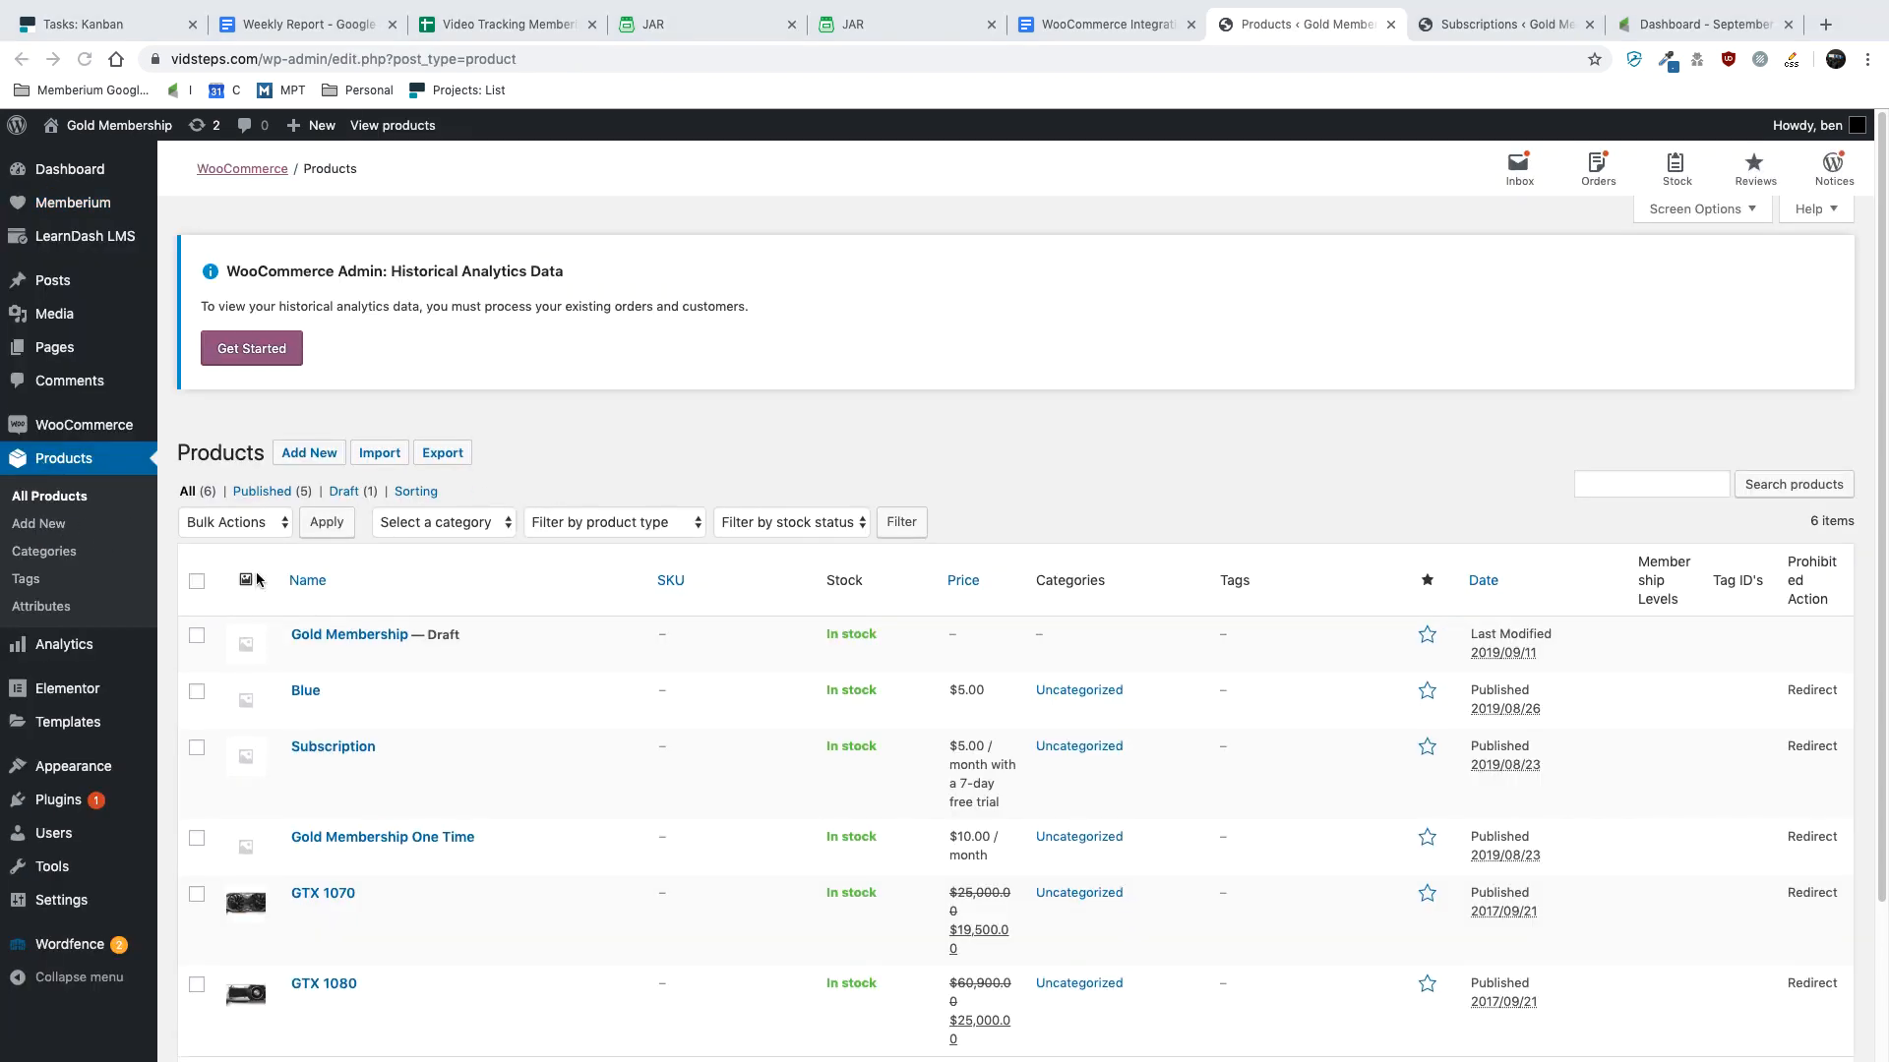
- Open the existing Subscription product for editing and review its subscription price and free trial settings
{"action": "scroll", "coordinate": [401, 620], "scroll_direction": "down", "scroll_amount": 1}
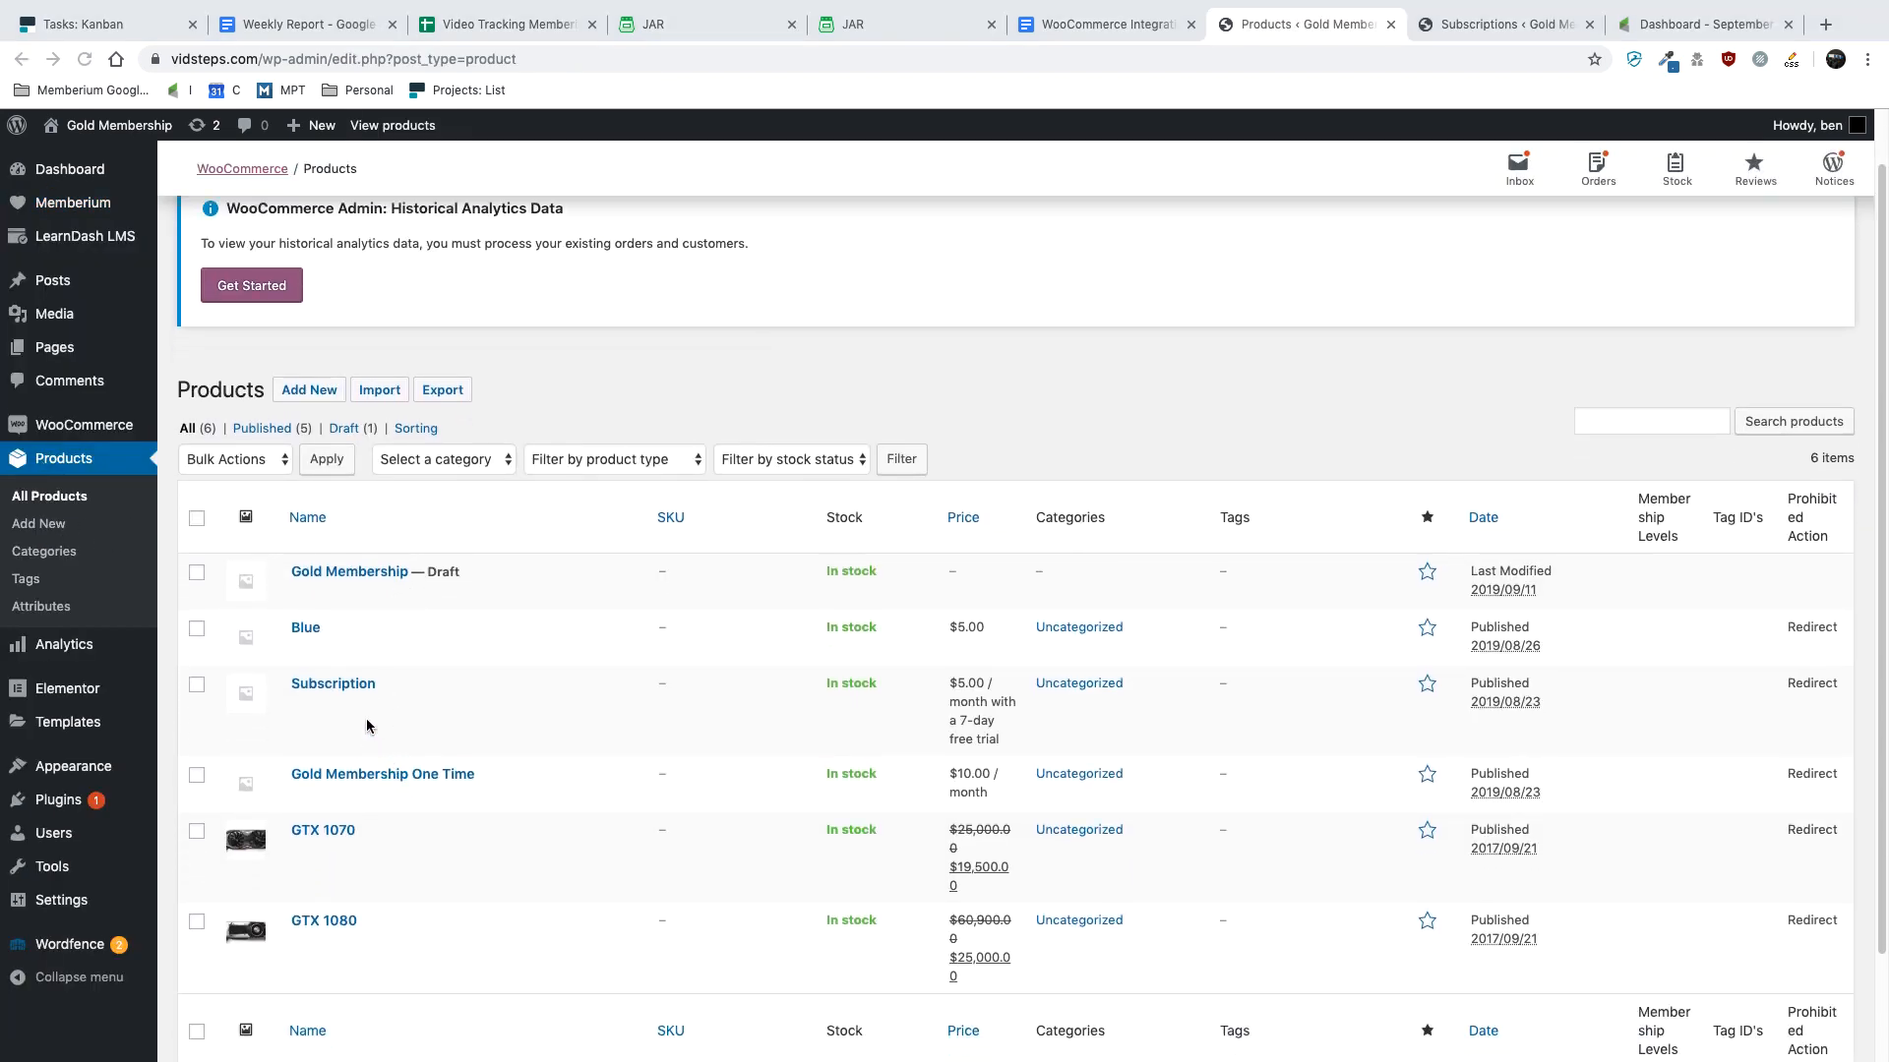
{"action": "left_click", "coordinate": [327, 687]}
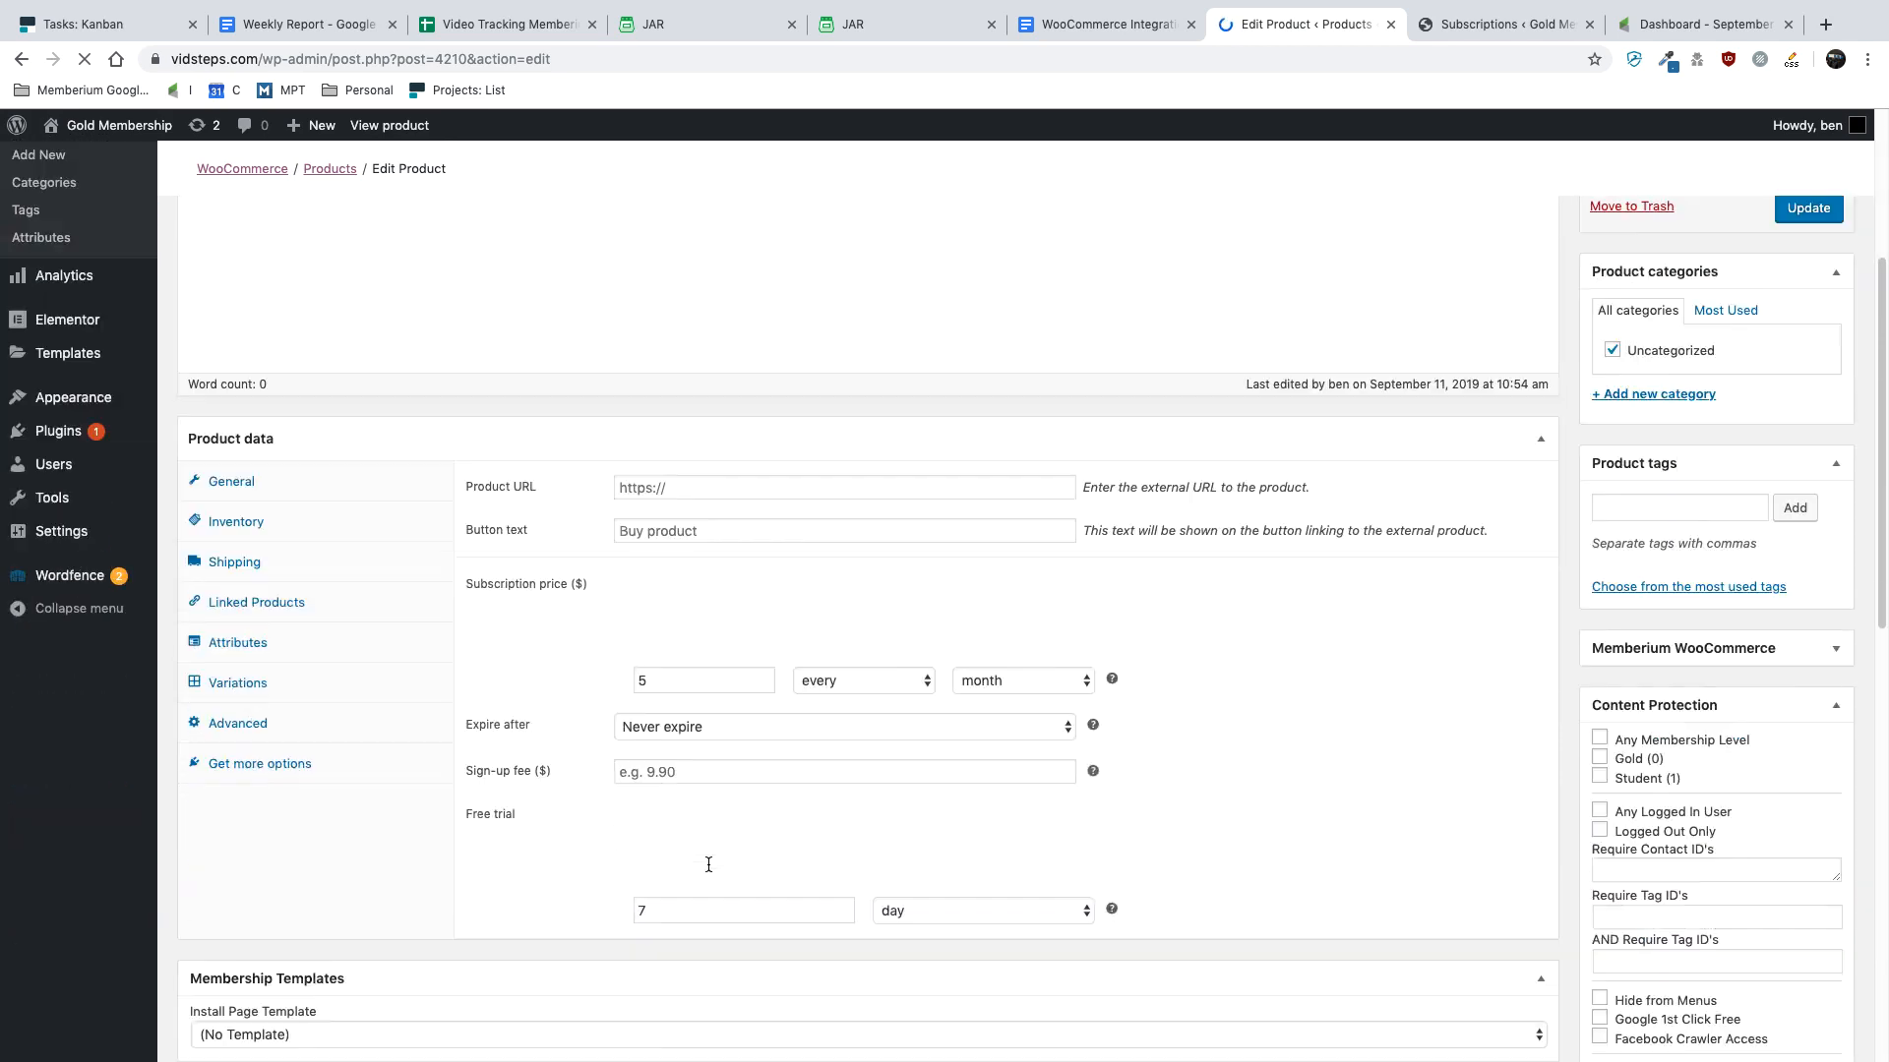
{"action": "scroll", "coordinate": [669, 857], "scroll_direction": "down", "scroll_amount": 5}
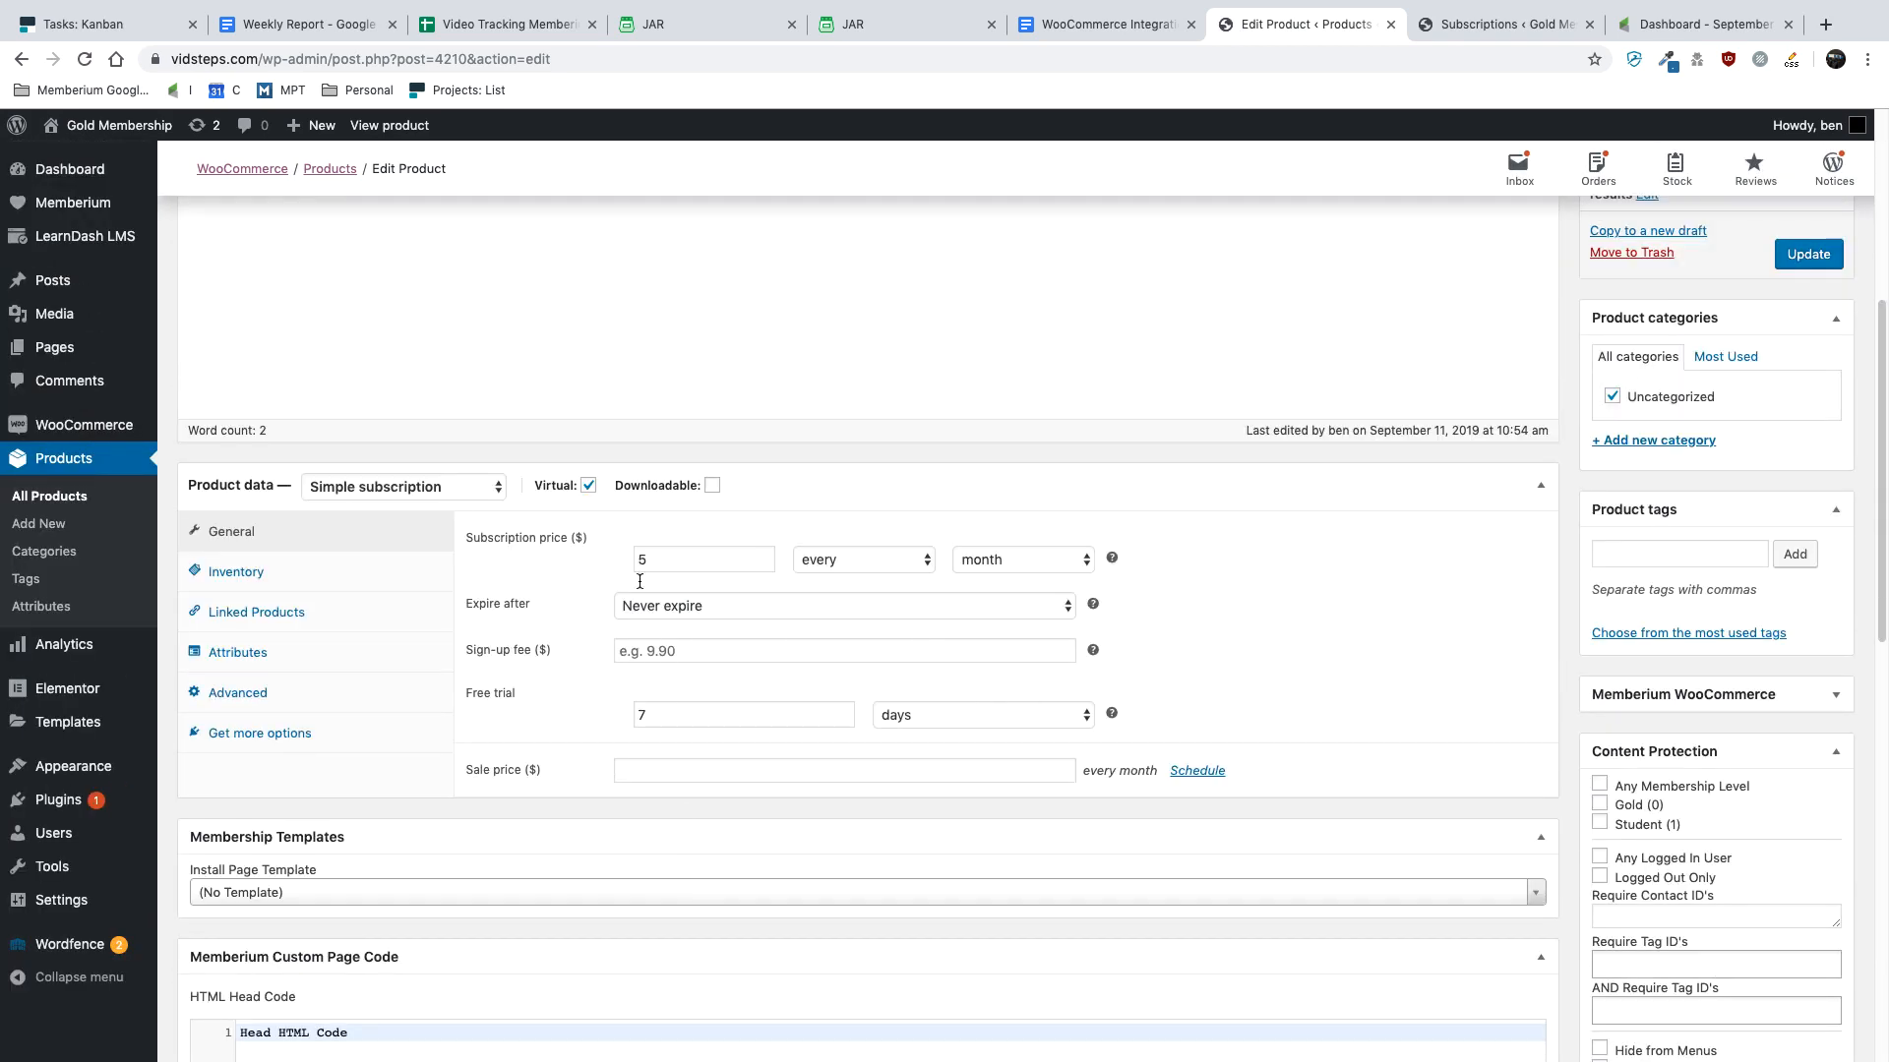
{"action": "scroll", "coordinate": [712, 662], "scroll_direction": "up", "scroll_amount": 5}
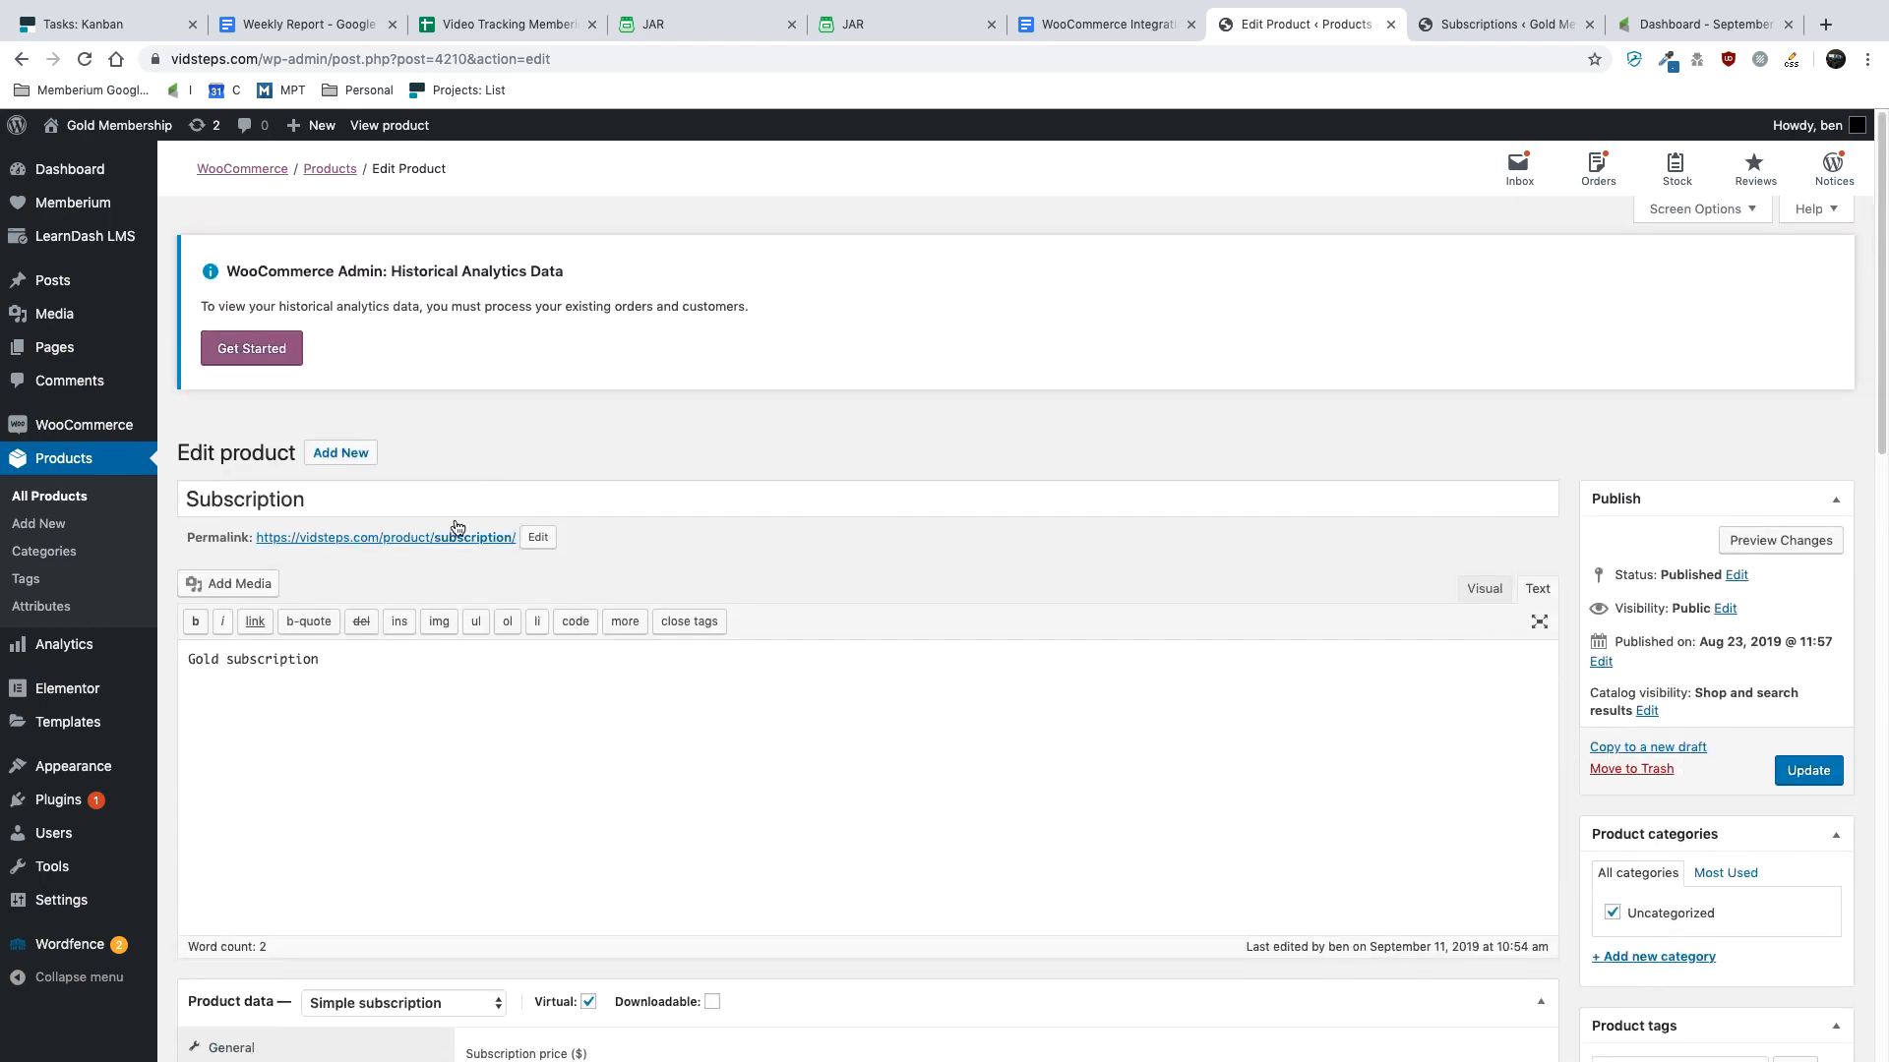
- Open the Subscription product's permalink in an incognito window and close the old My account page there
{"action": "right_click", "coordinate": [406, 544]}
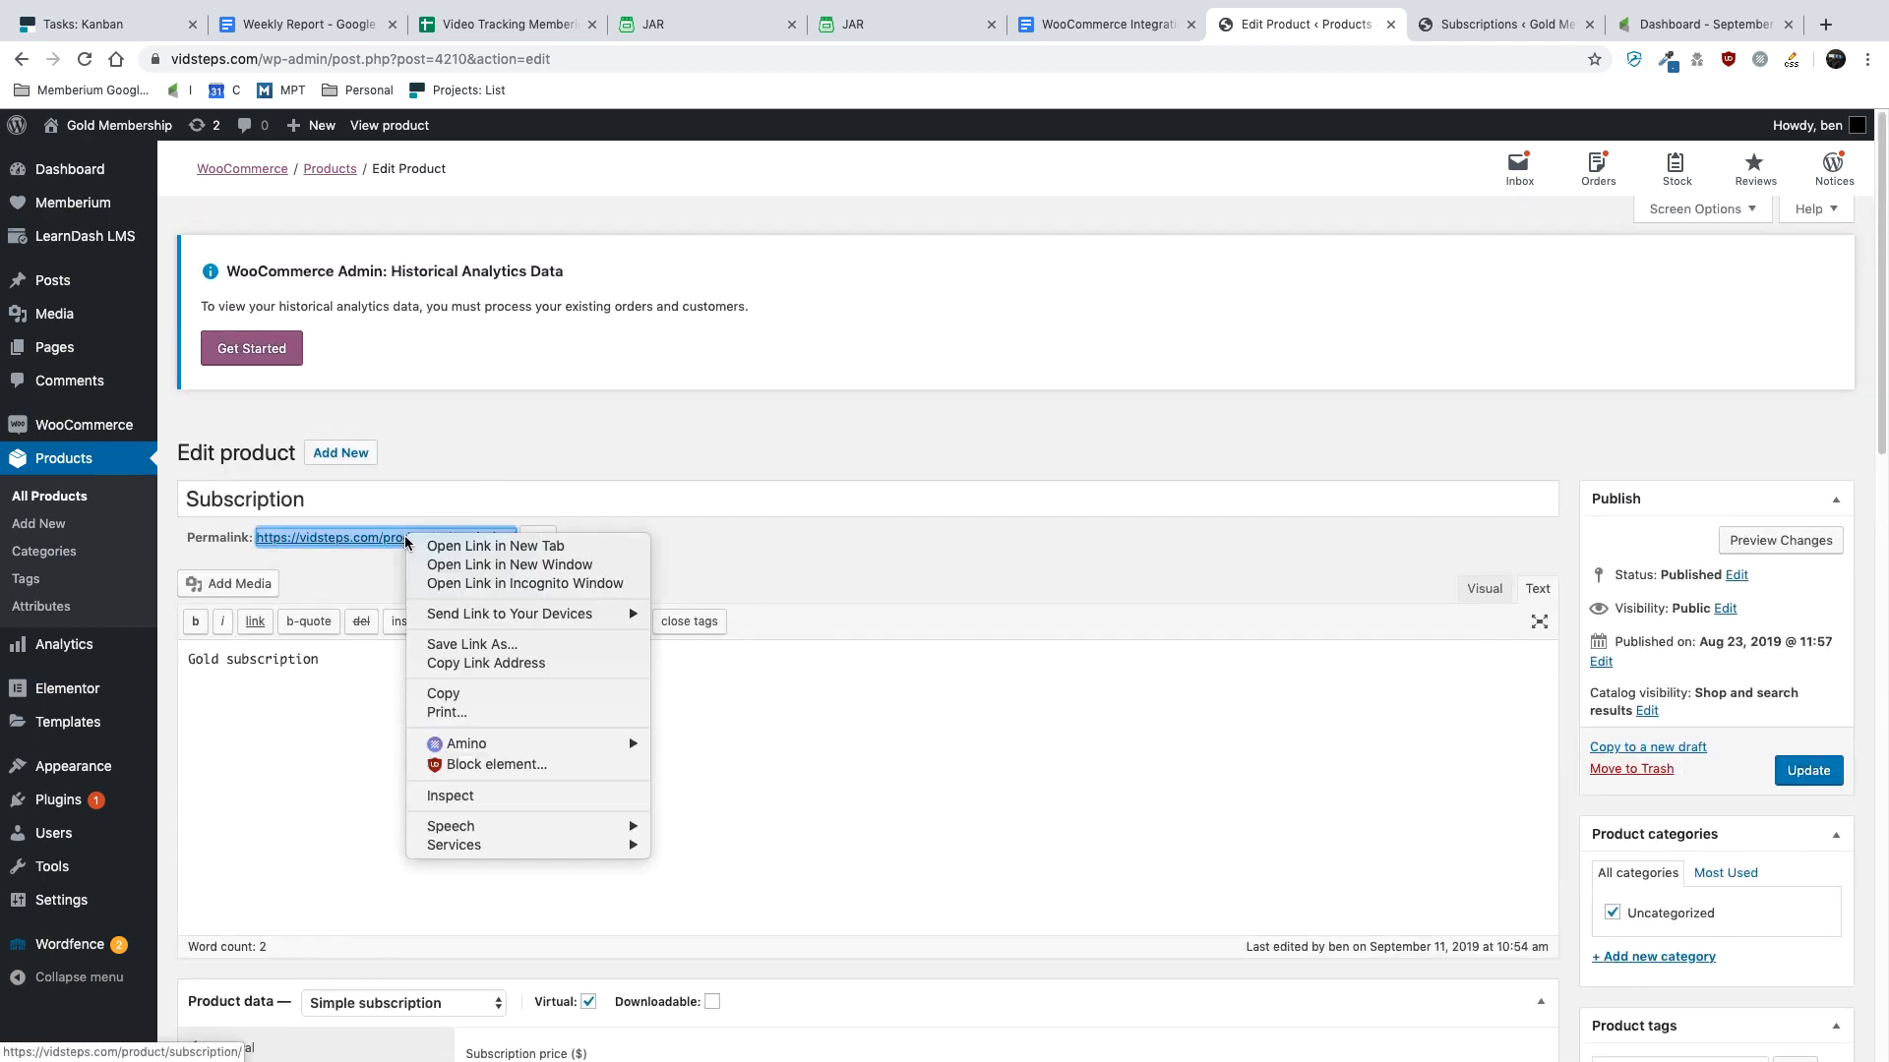
{"action": "left_click", "coordinate": [449, 586]}
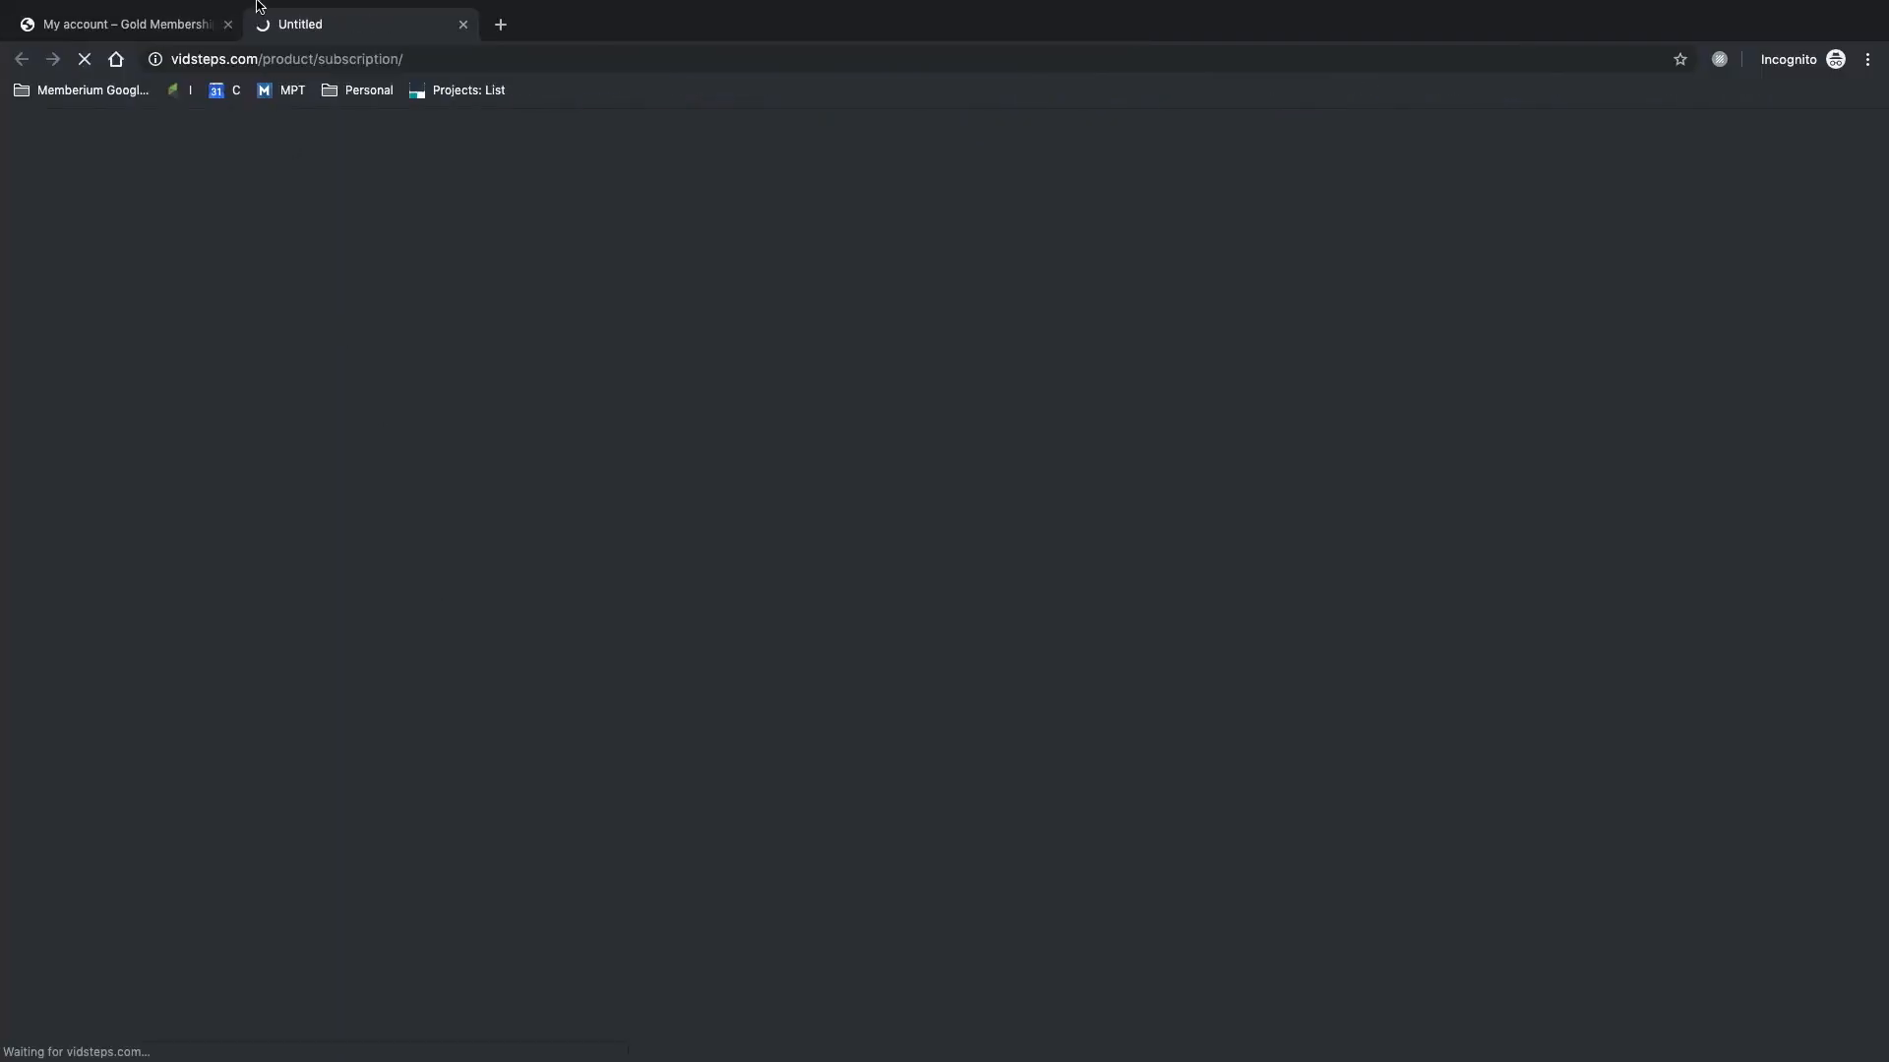
{"action": "left_click", "coordinate": [227, 24]}
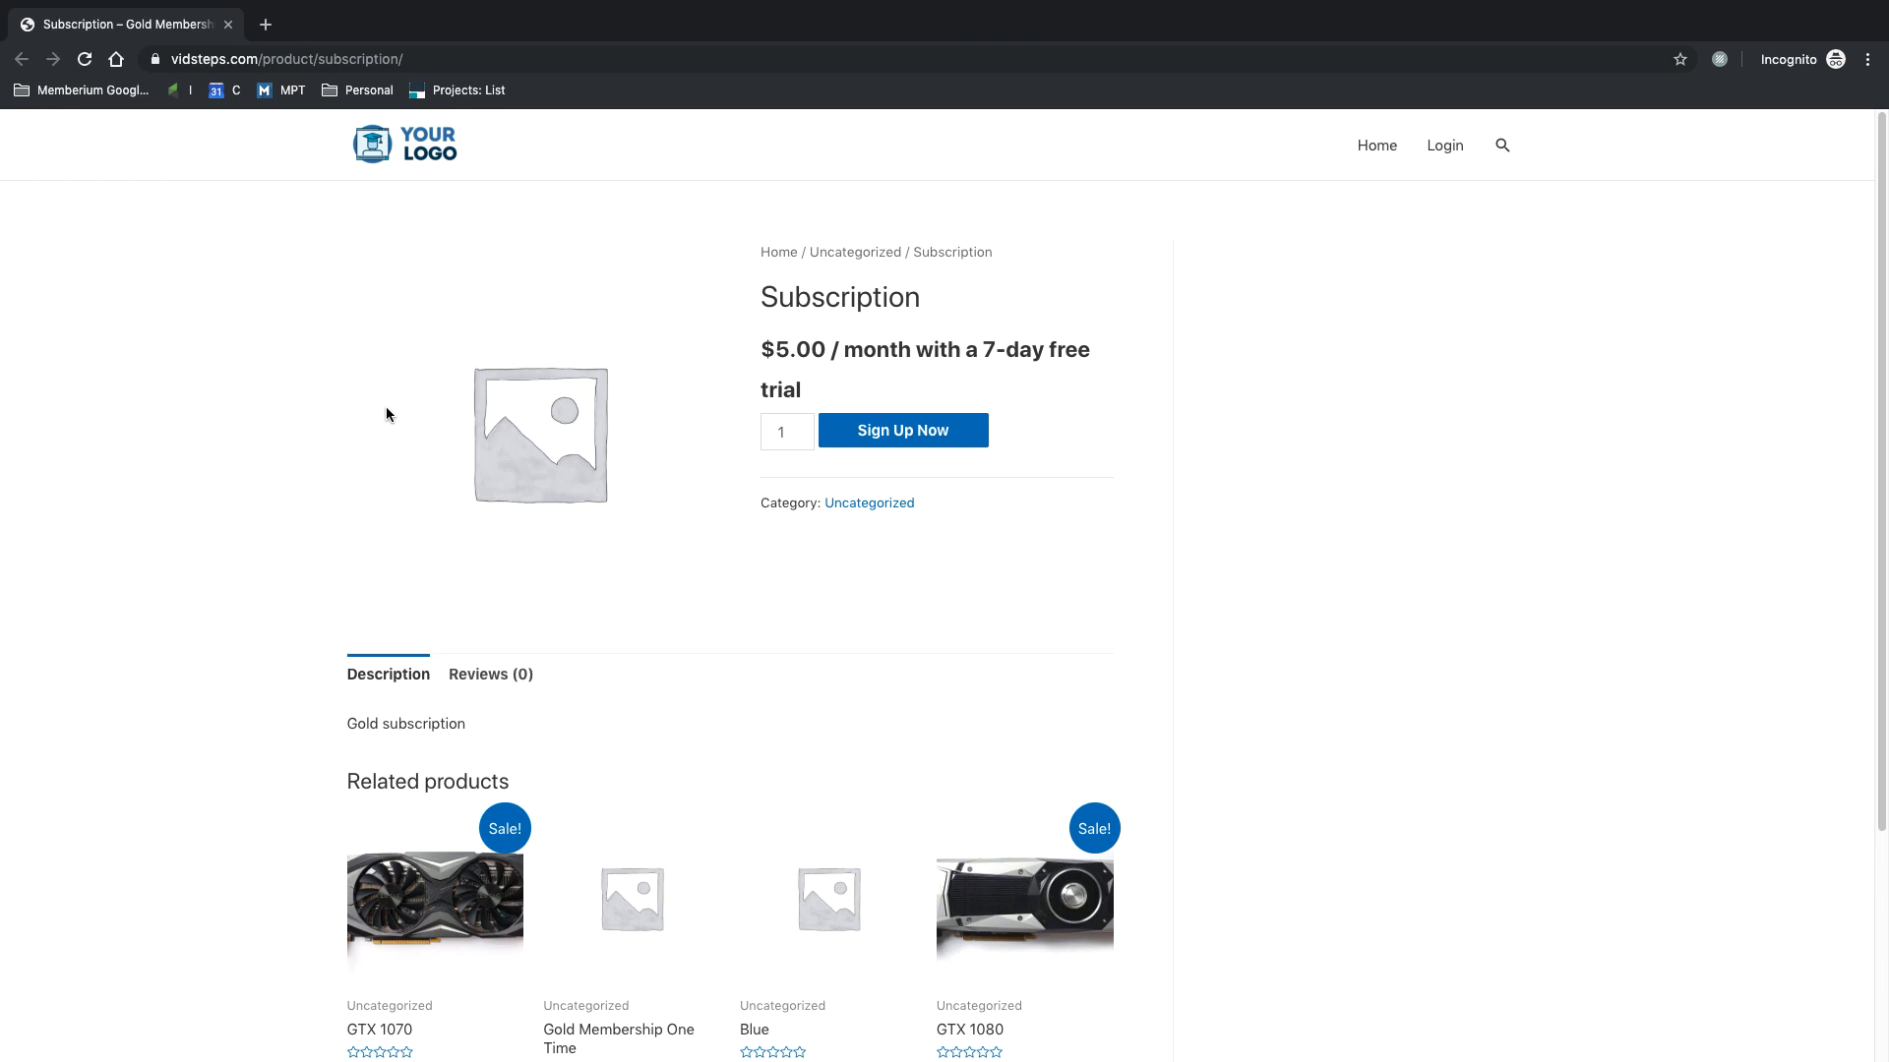
- Sign up for the Subscription product and examine the coupon field and billing form on the checkout page
{"action": "left_click", "coordinate": [913, 434]}
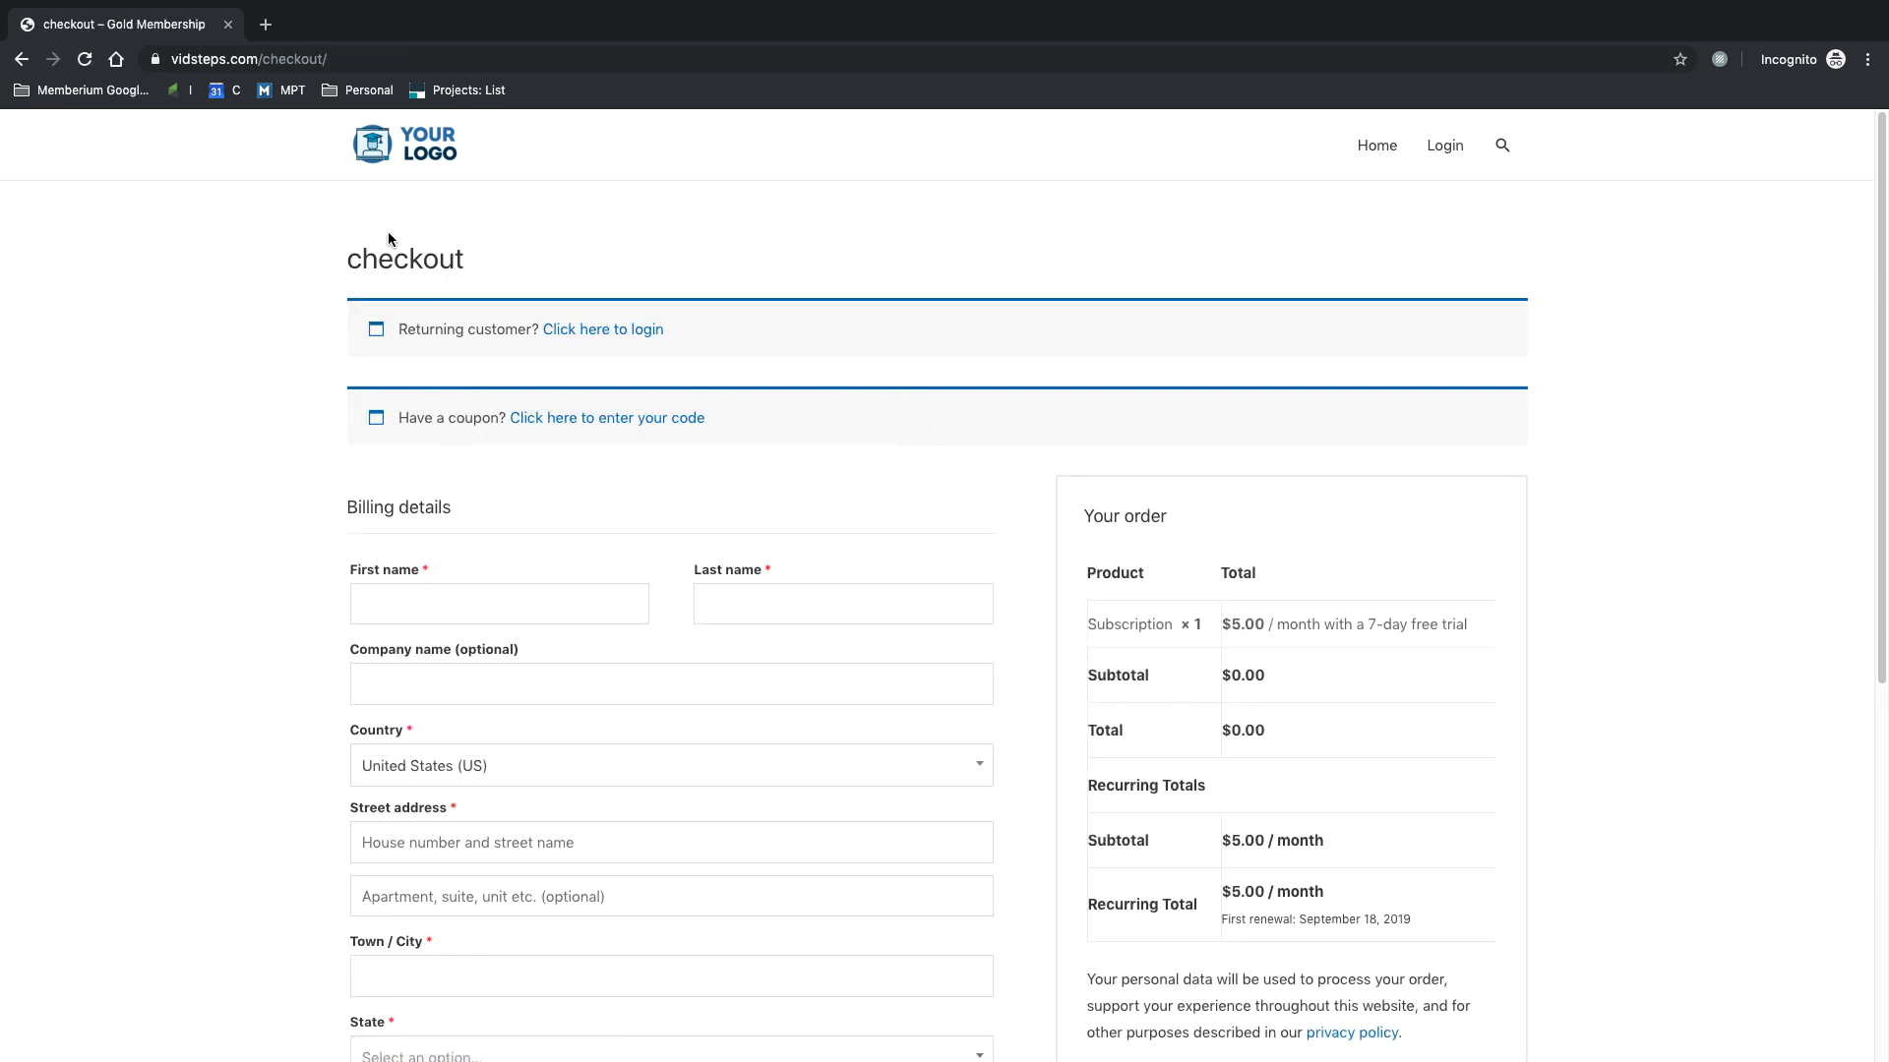
{"action": "left_click", "coordinate": [590, 419]}
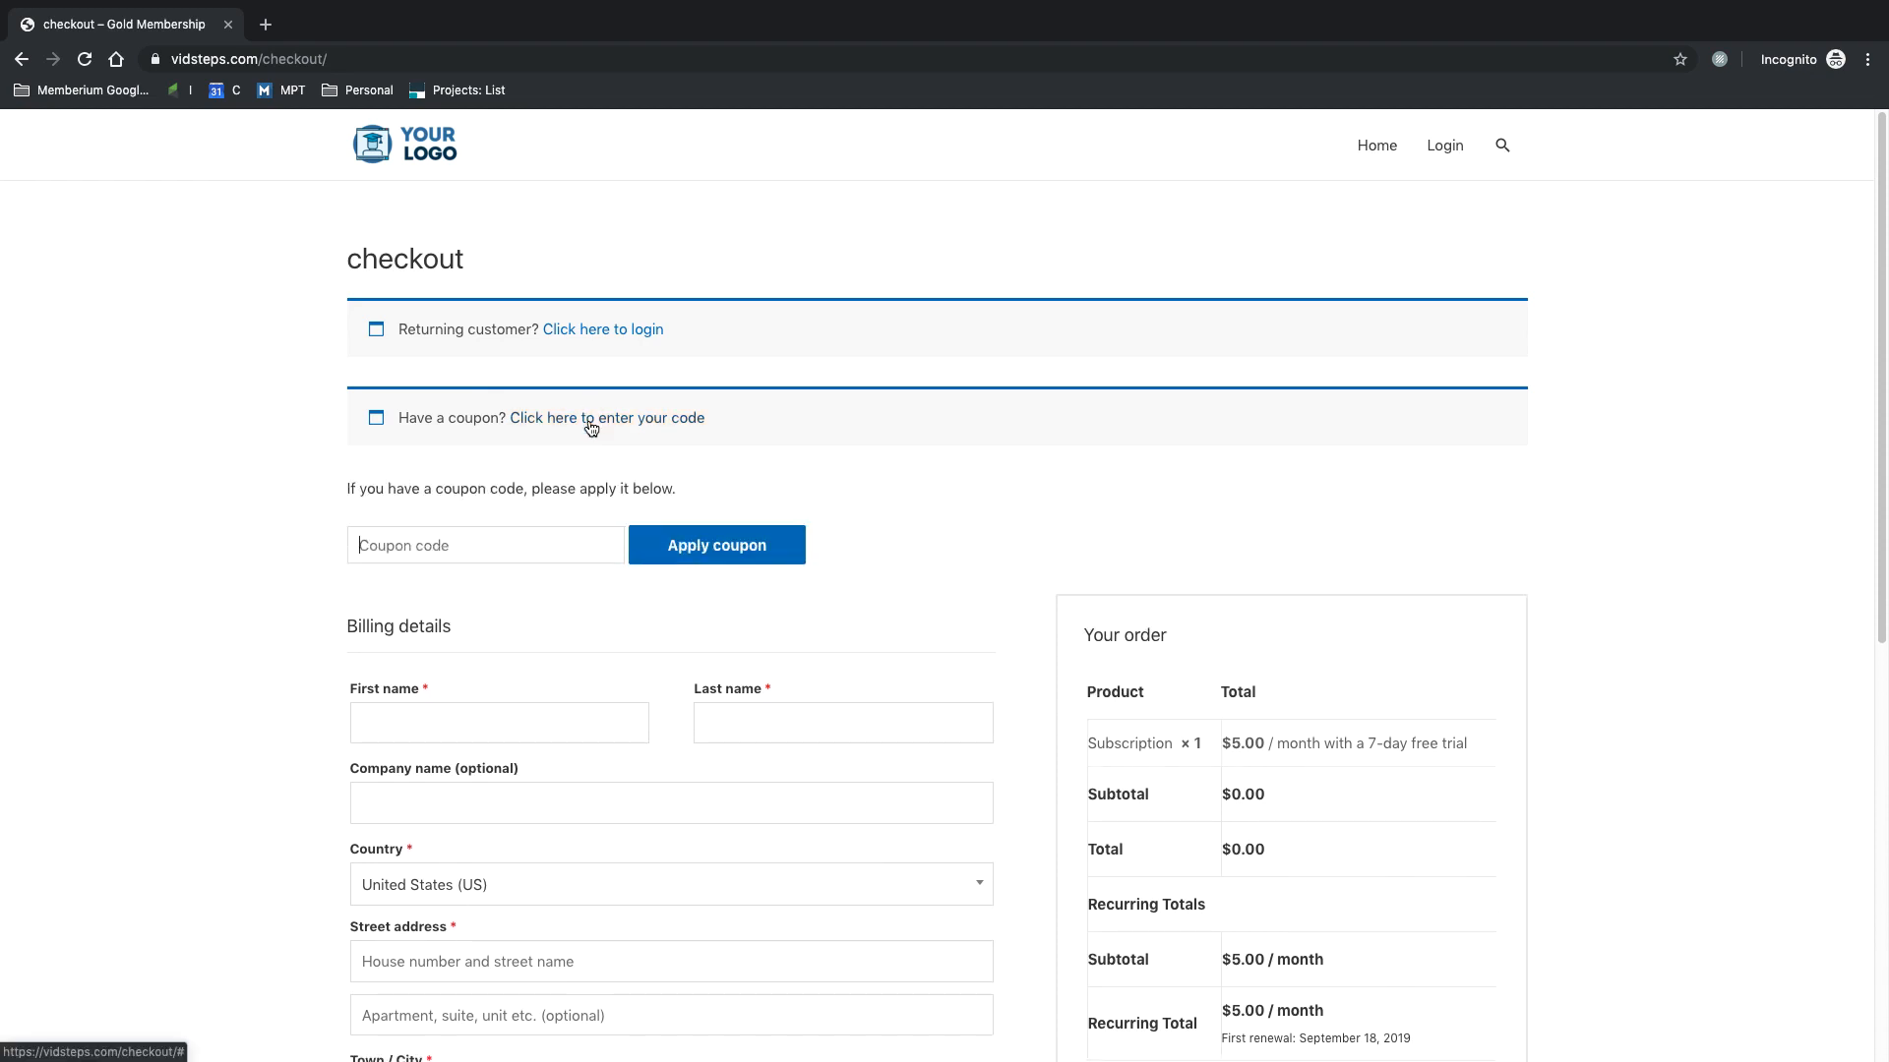
{"action": "left_click", "coordinate": [590, 419]}
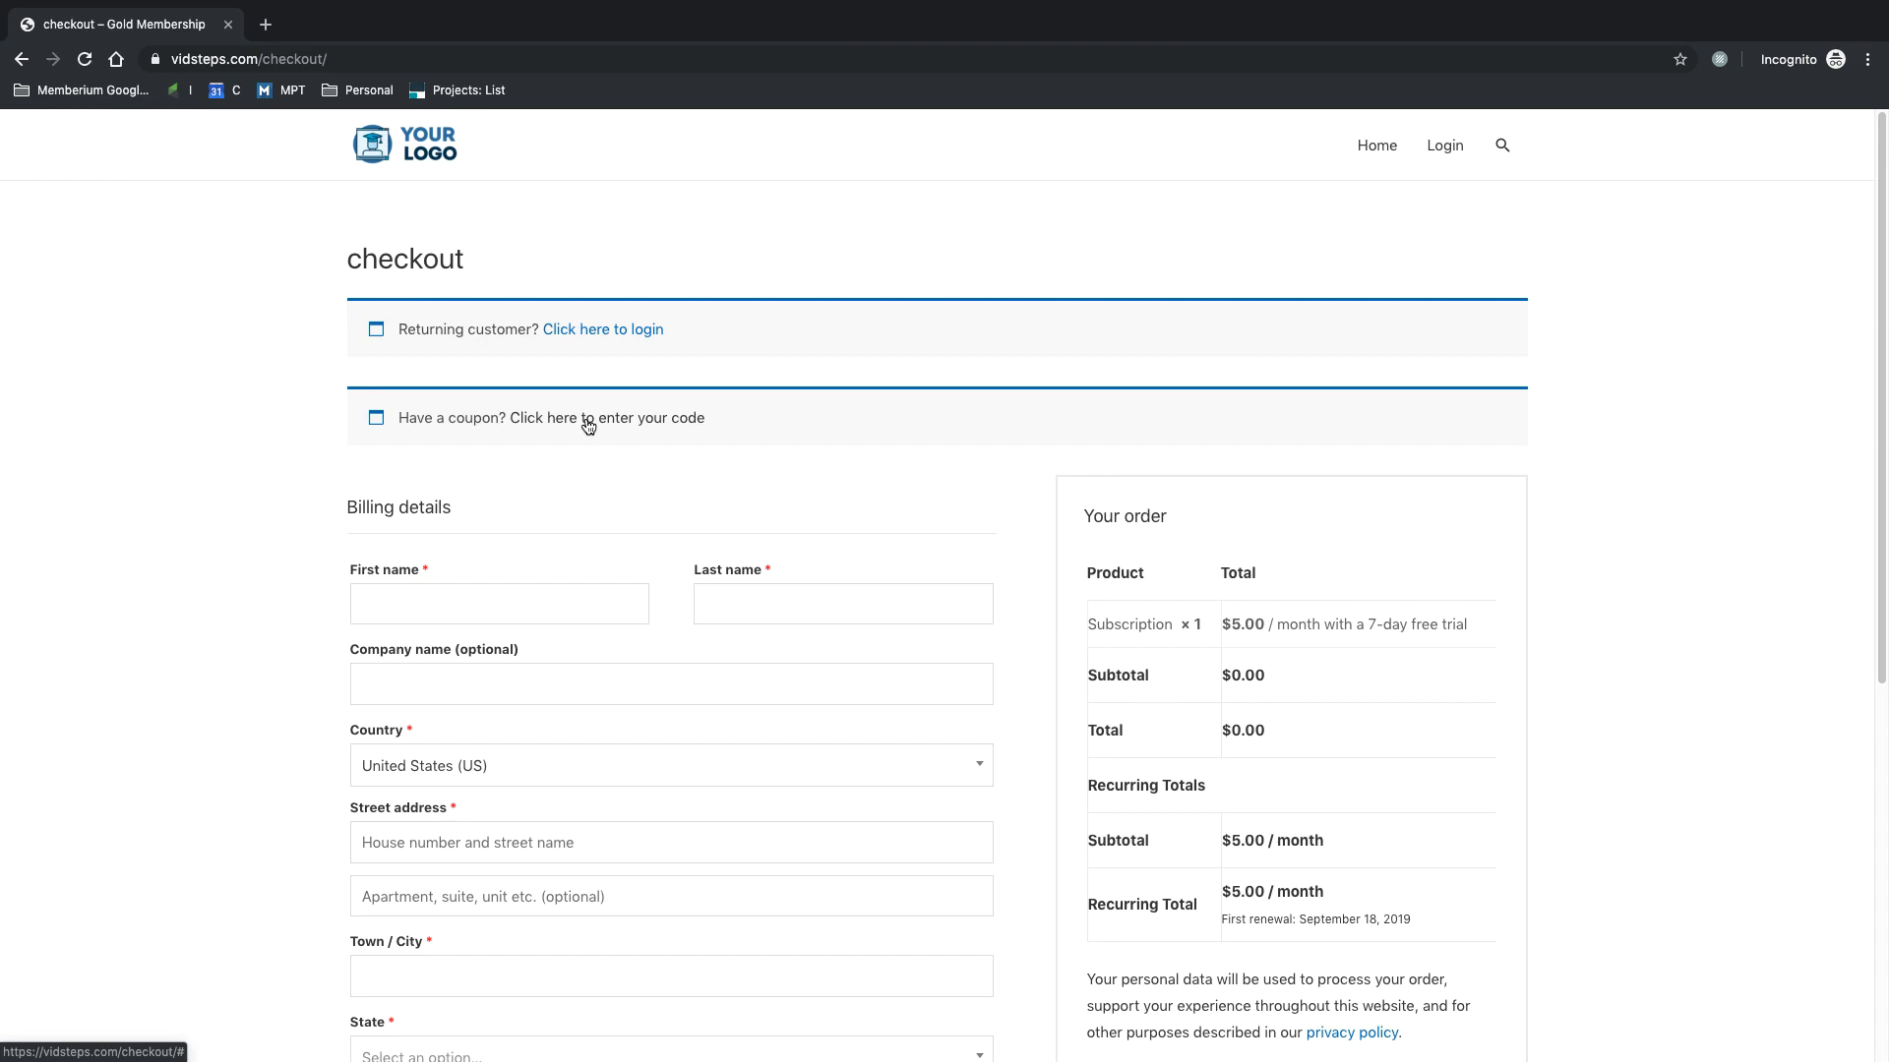
{"action": "scroll", "coordinate": [605, 531], "scroll_direction": "down", "scroll_amount": 6}
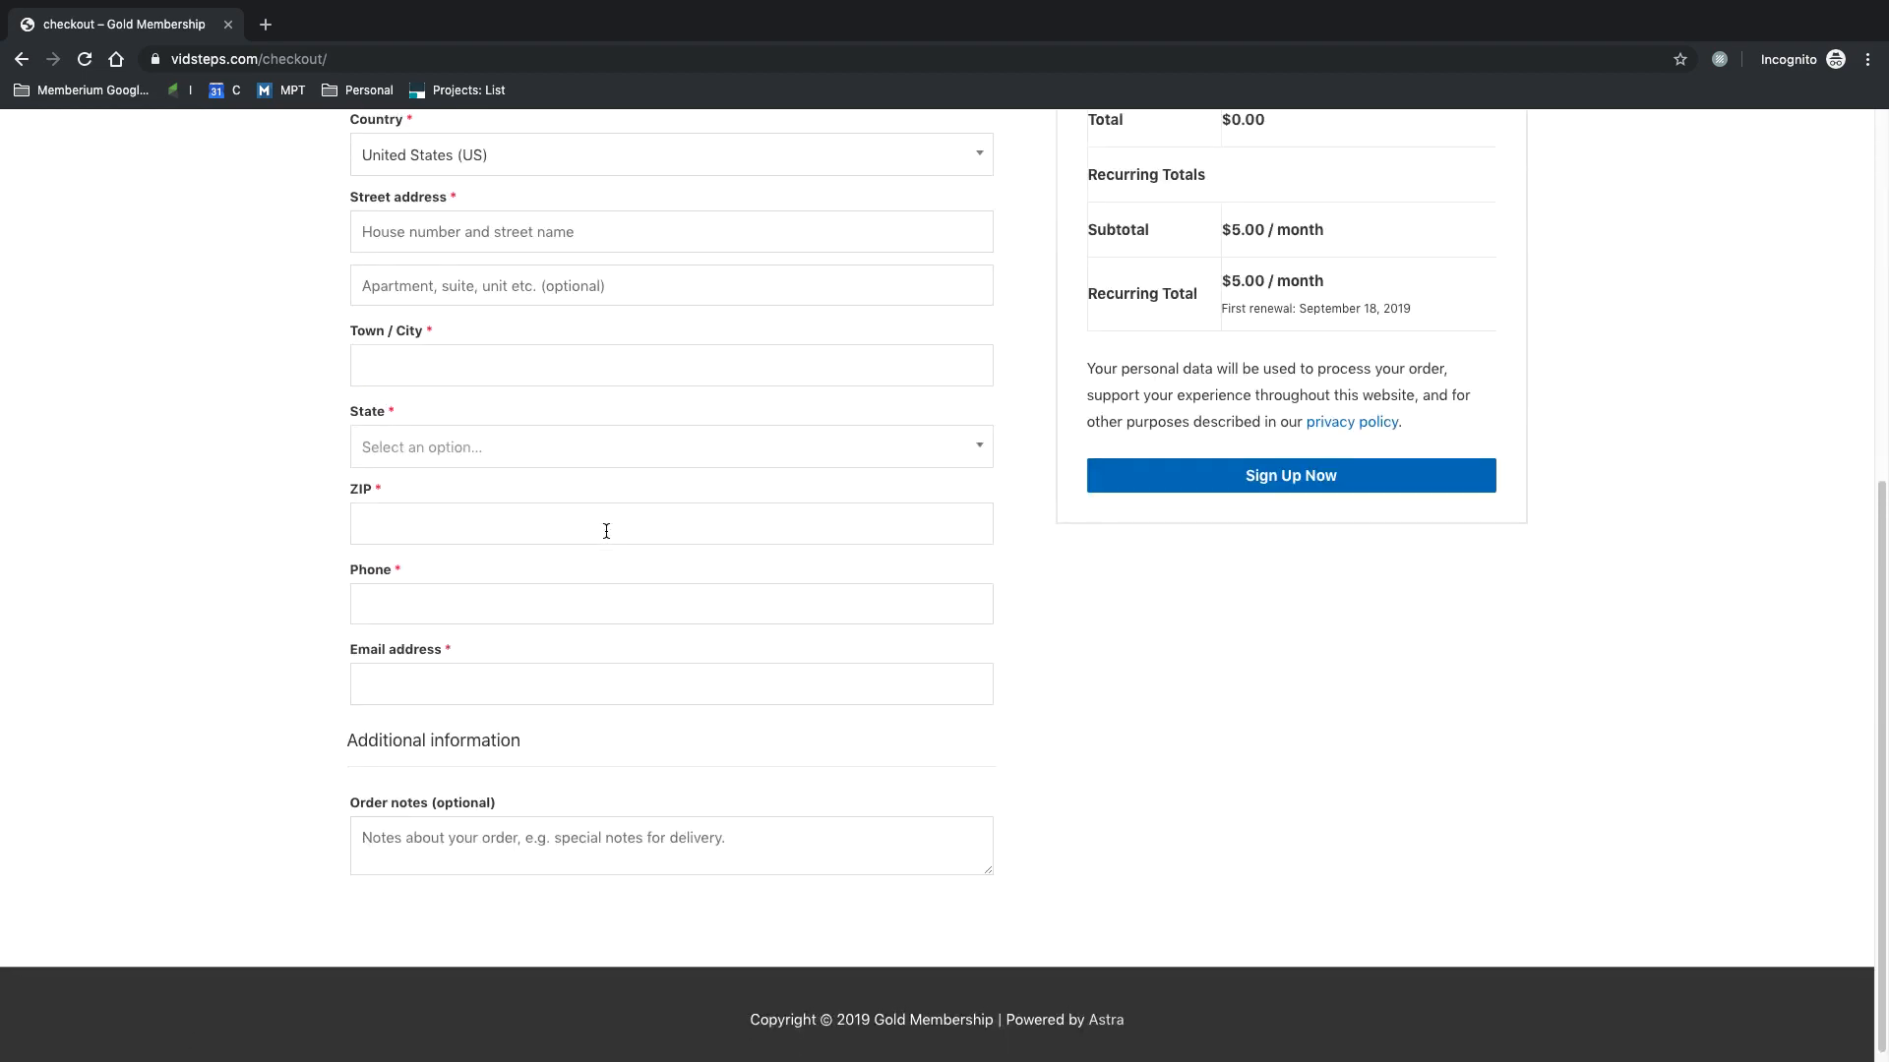
{"action": "scroll", "coordinate": [605, 532], "scroll_direction": "up", "scroll_amount": 6}
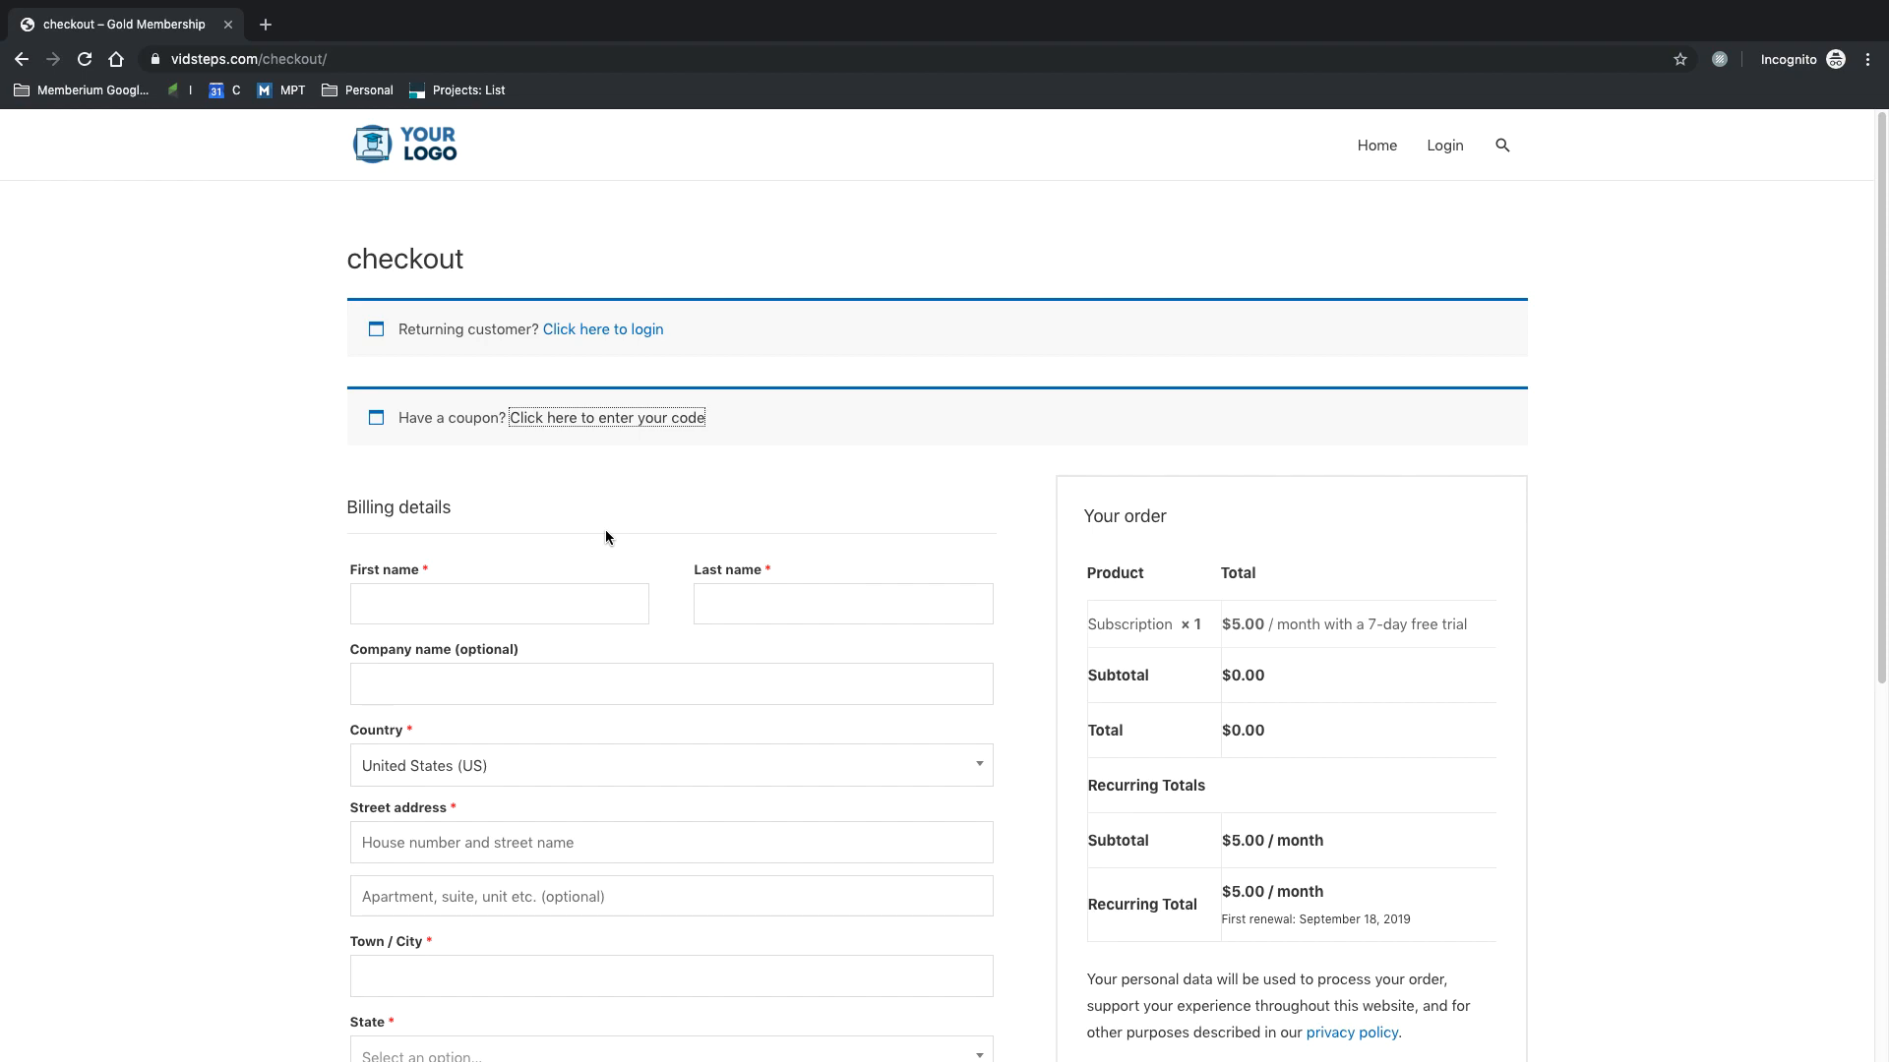
{"action": "scroll", "coordinate": [610, 536], "scroll_direction": "down", "scroll_amount": 6}
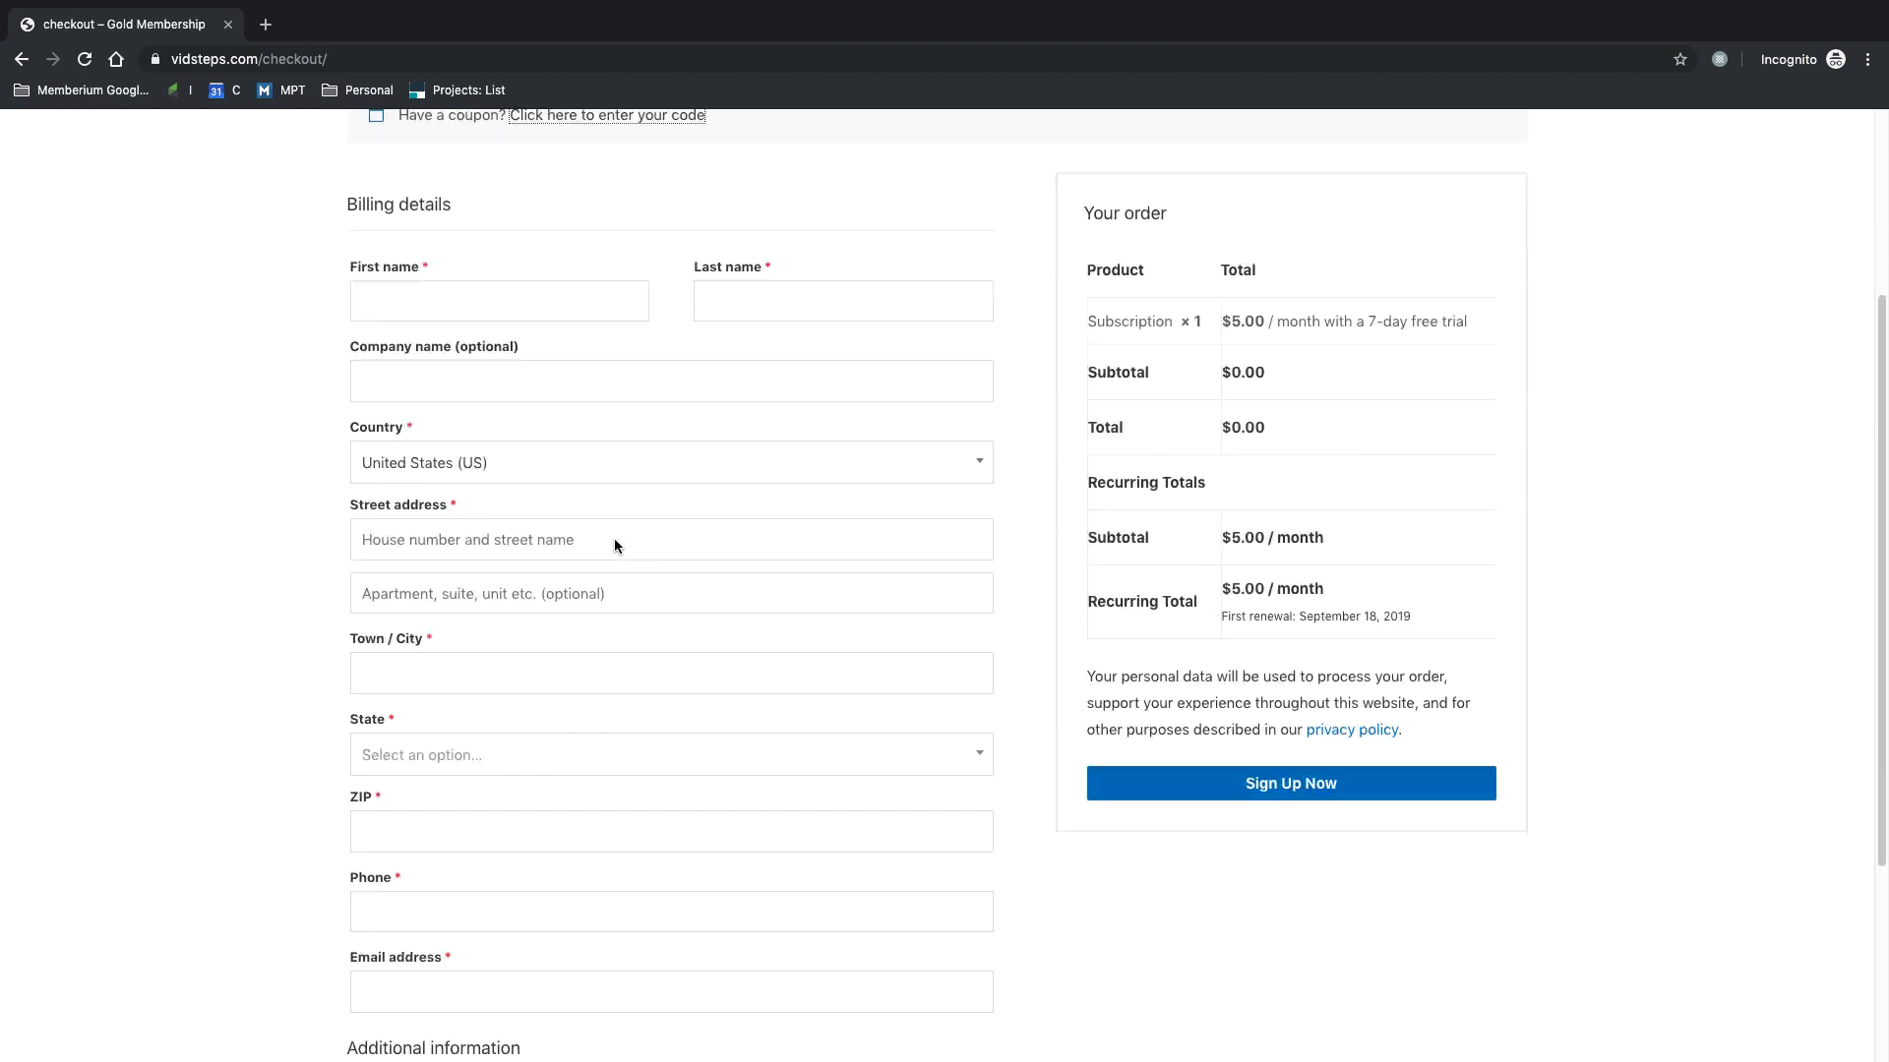
{"action": "scroll", "coordinate": [616, 543], "scroll_direction": "up", "scroll_amount": 4}
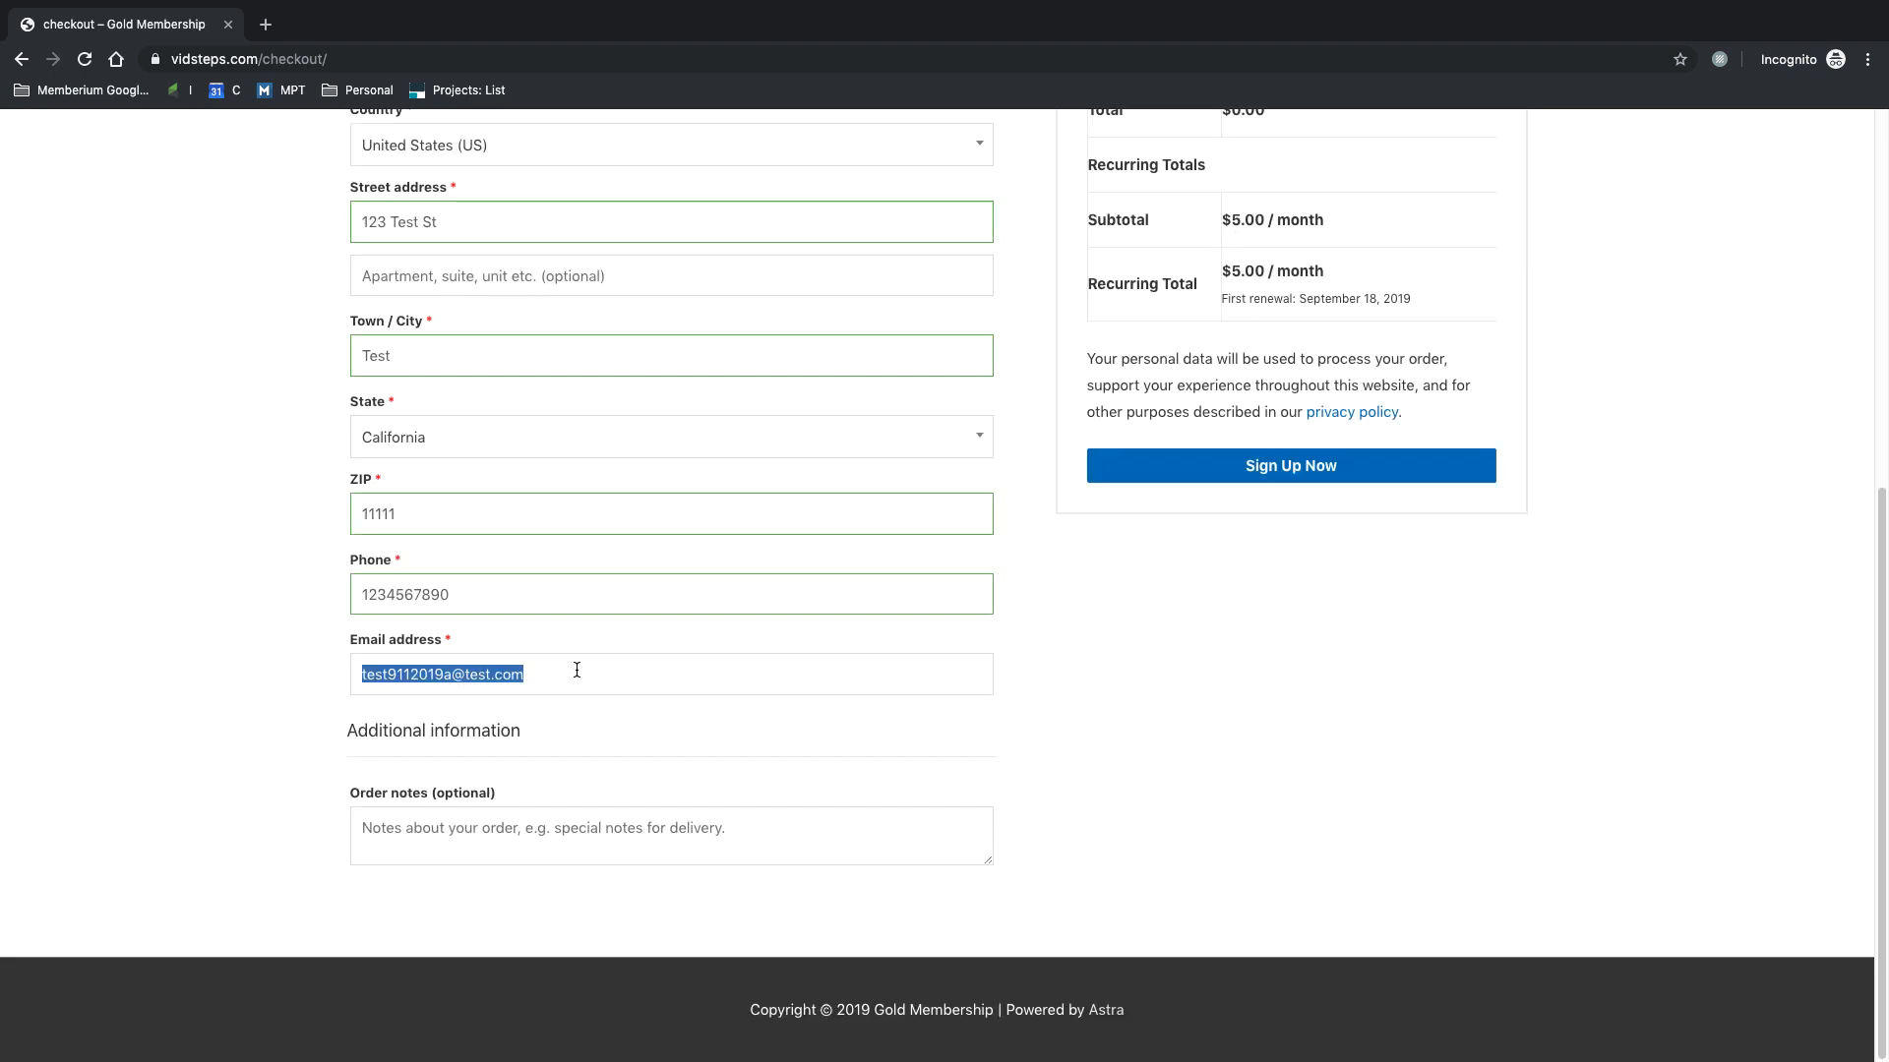
- Copy the email address from the filled-in billing details of the checkout form
{"action": "left_click", "coordinate": [580, 671]}
{"action": "left_click", "coordinate": [1124, 659]}
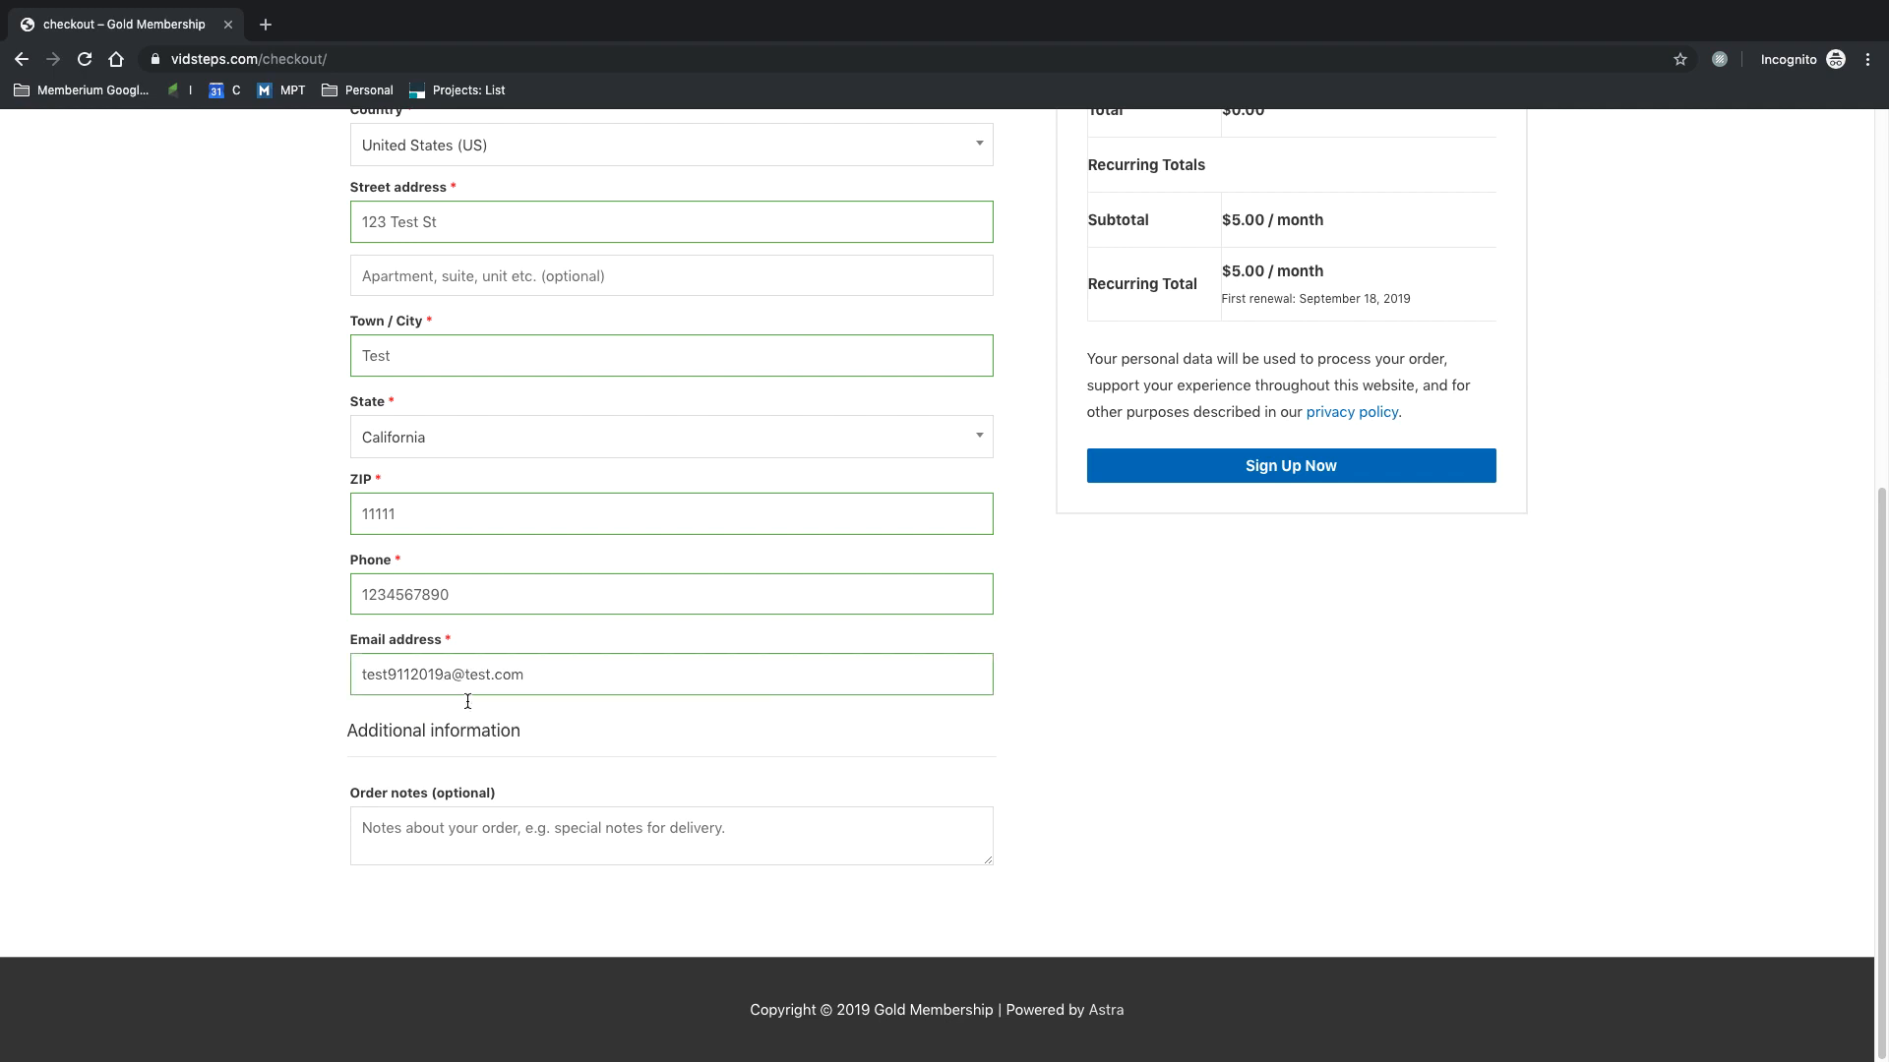
{"action": "left_click_drag", "start_coordinate": [547, 676], "coordinate": [321, 689]}
{"action": "right_click", "coordinate": [444, 671]}
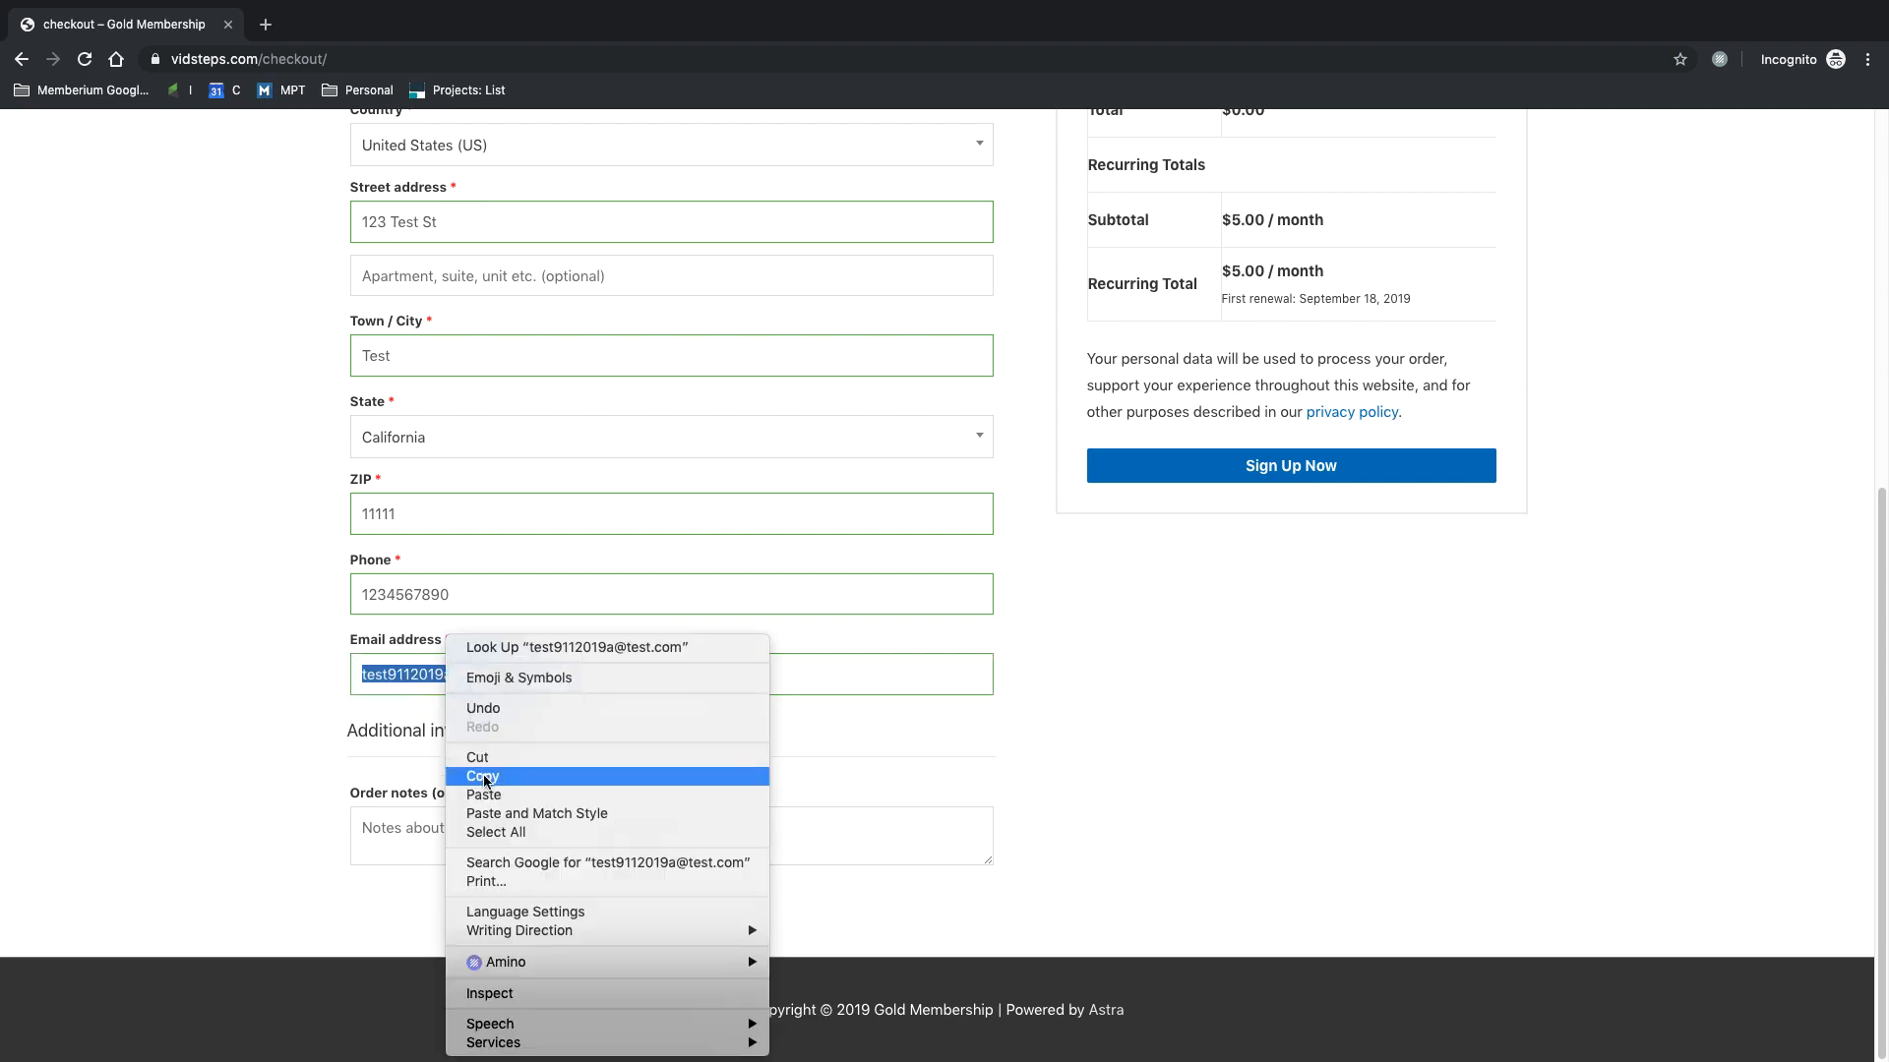
{"action": "left_click", "coordinate": [484, 777]}
{"action": "left_click", "coordinate": [222, 649]}
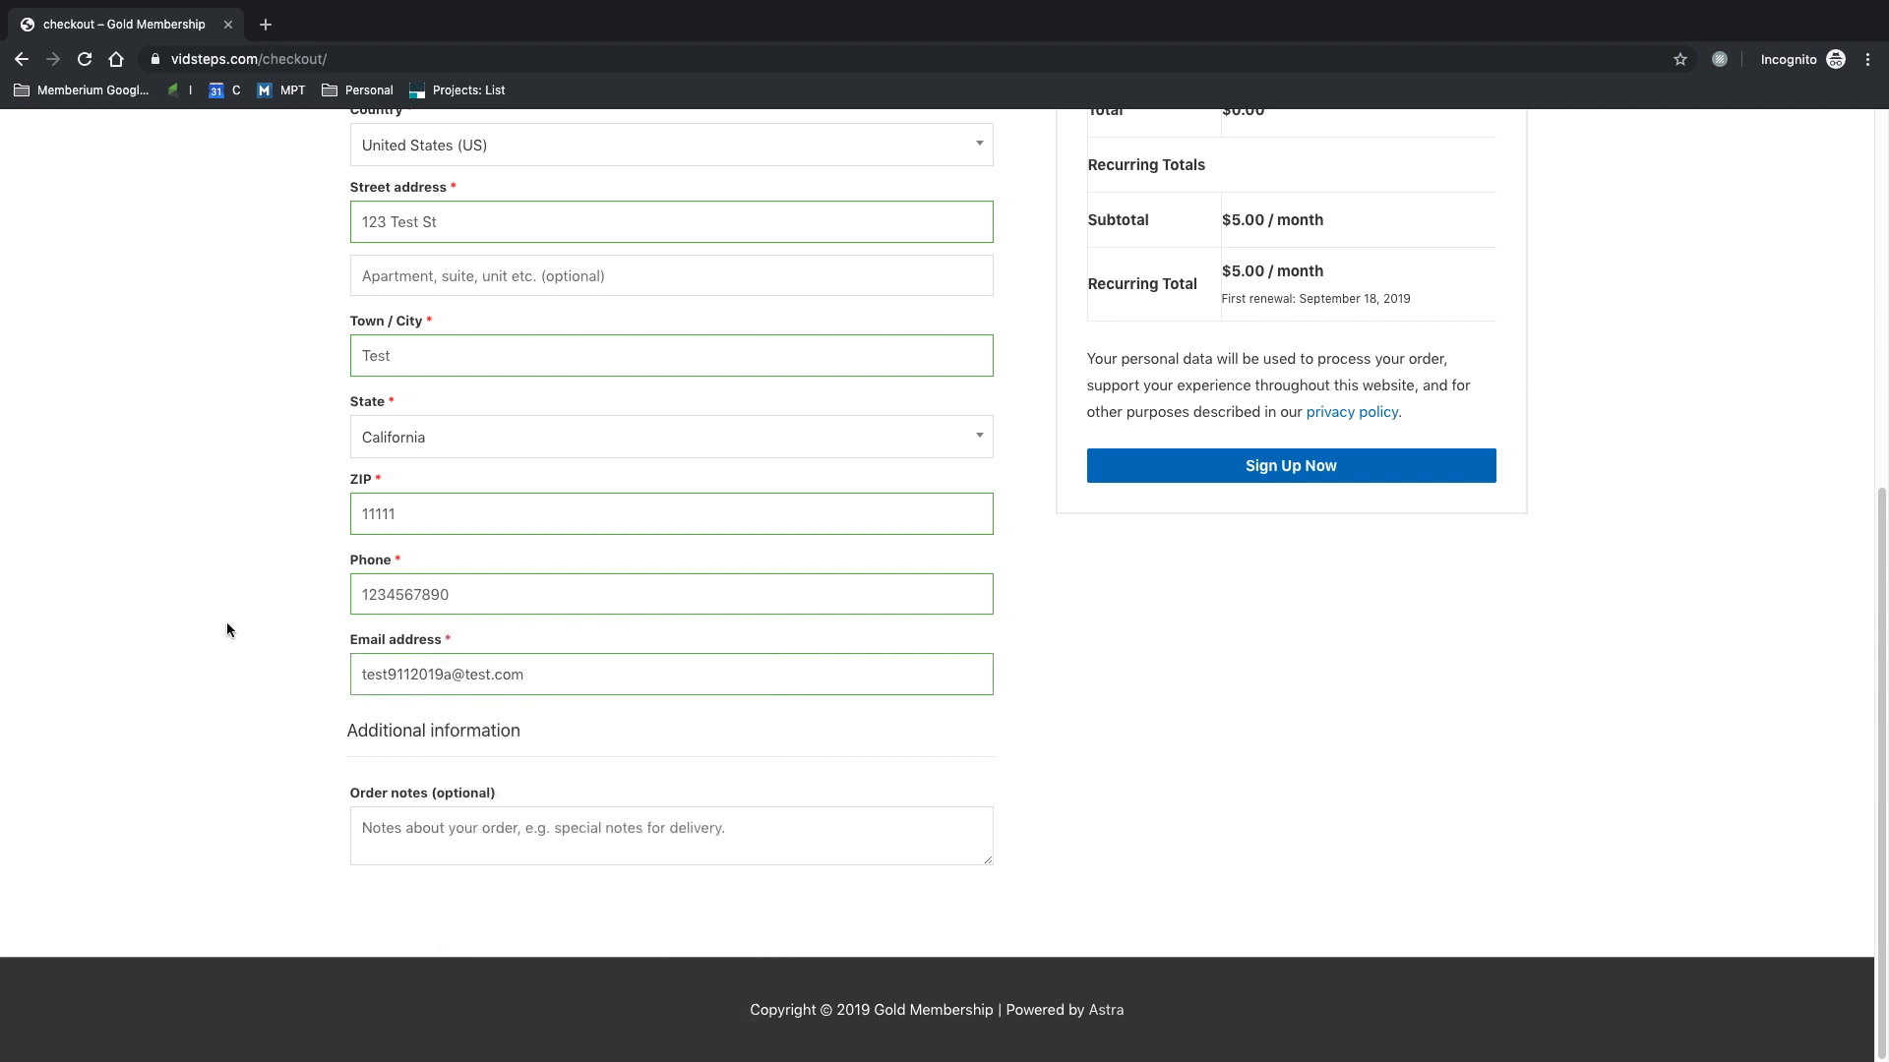
- Submit the subscription order and review the order confirmation with its order details and related subscription
{"action": "scroll", "coordinate": [273, 616], "scroll_direction": "up", "scroll_amount": 3}
{"action": "left_click", "coordinate": [1361, 751]}
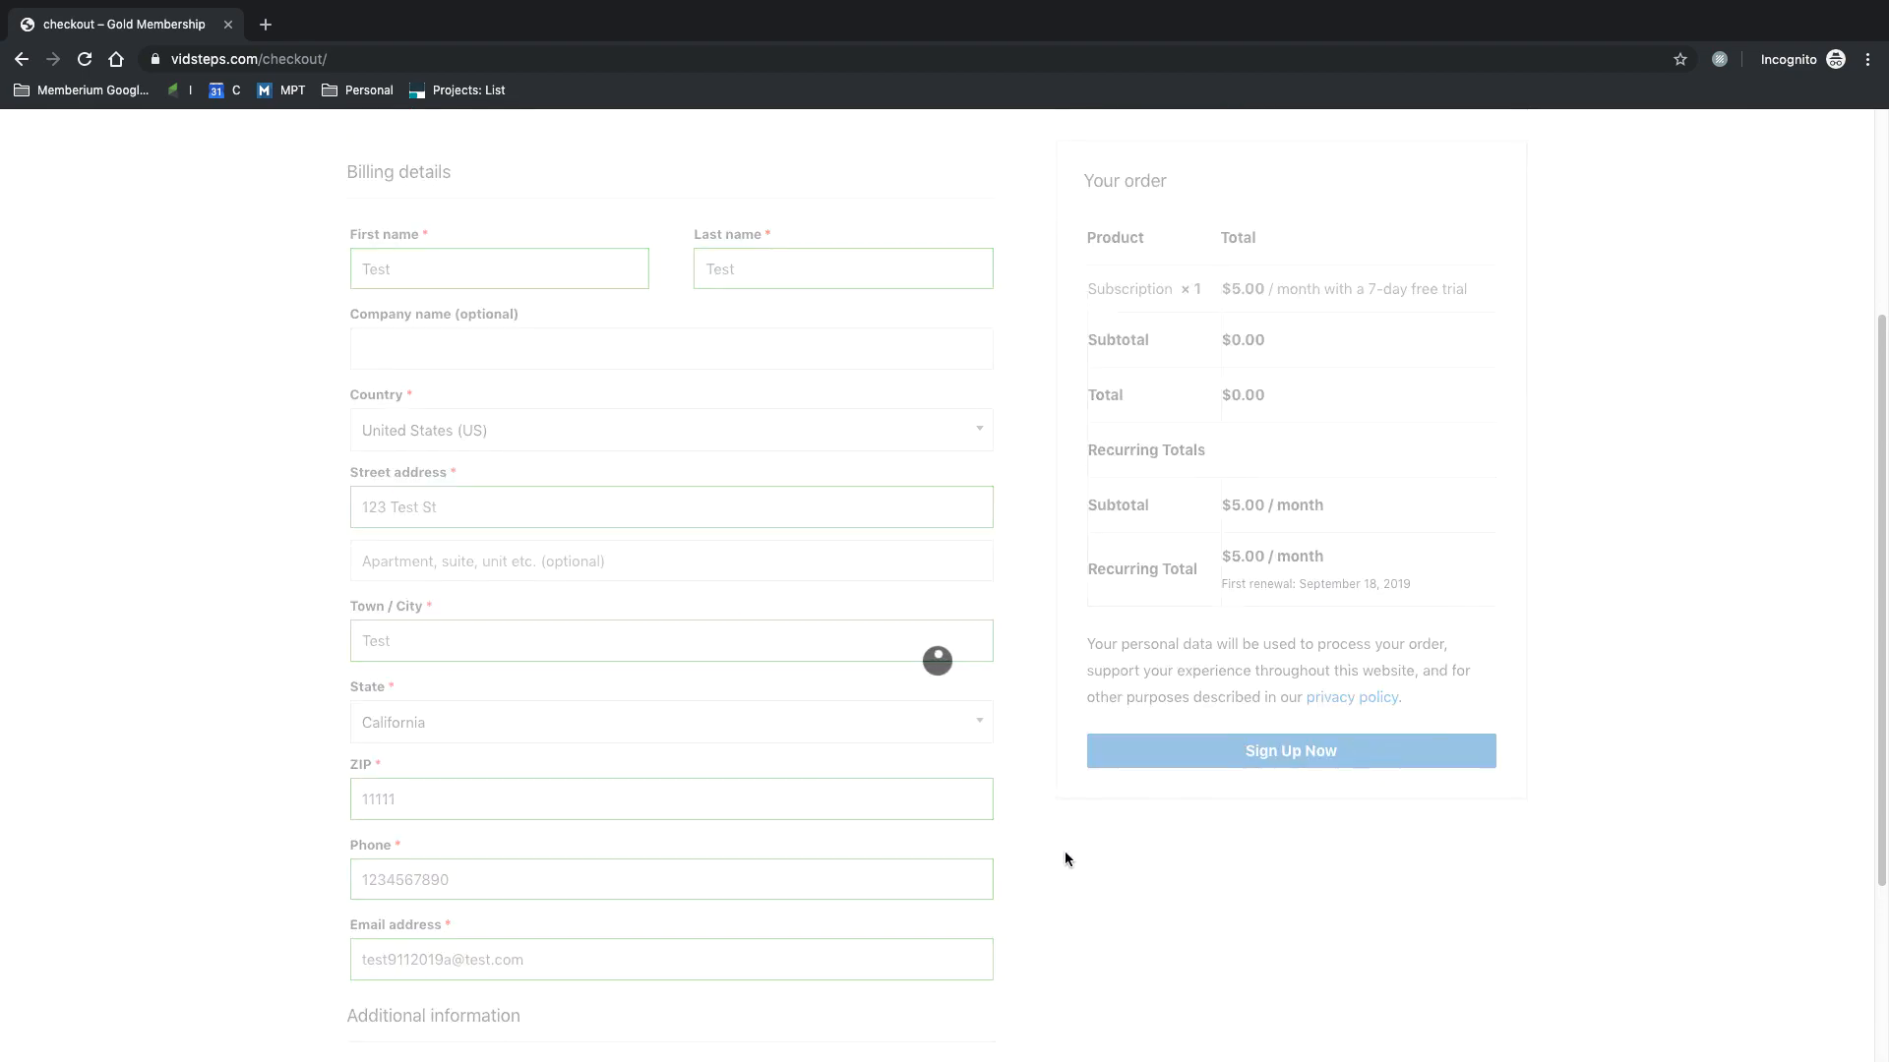
{"action": "left_click_drag", "start_coordinate": [401, 316], "coordinate": [612, 317]}
{"action": "left_click", "coordinate": [613, 317]}
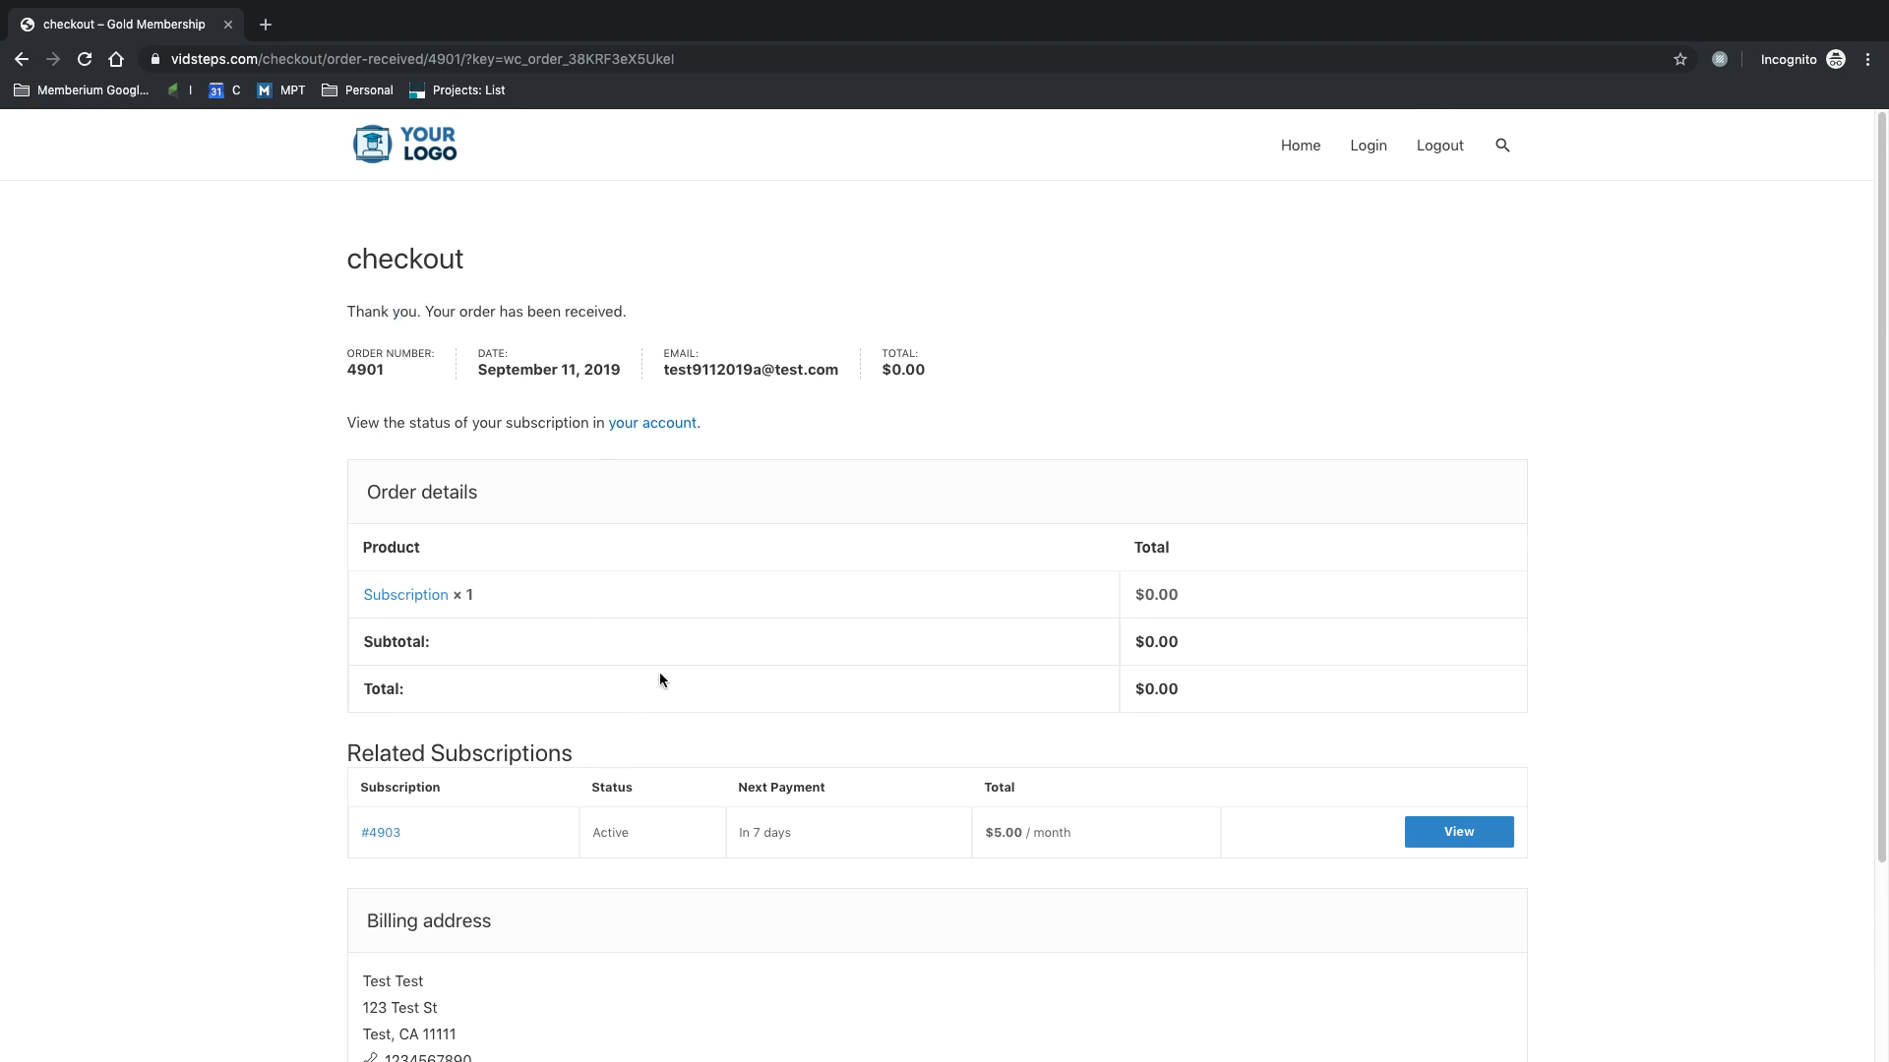
{"action": "scroll", "coordinate": [850, 580], "scroll_direction": "down", "scroll_amount": 5}
{"action": "scroll", "coordinate": [853, 580], "scroll_direction": "up", "scroll_amount": 5}
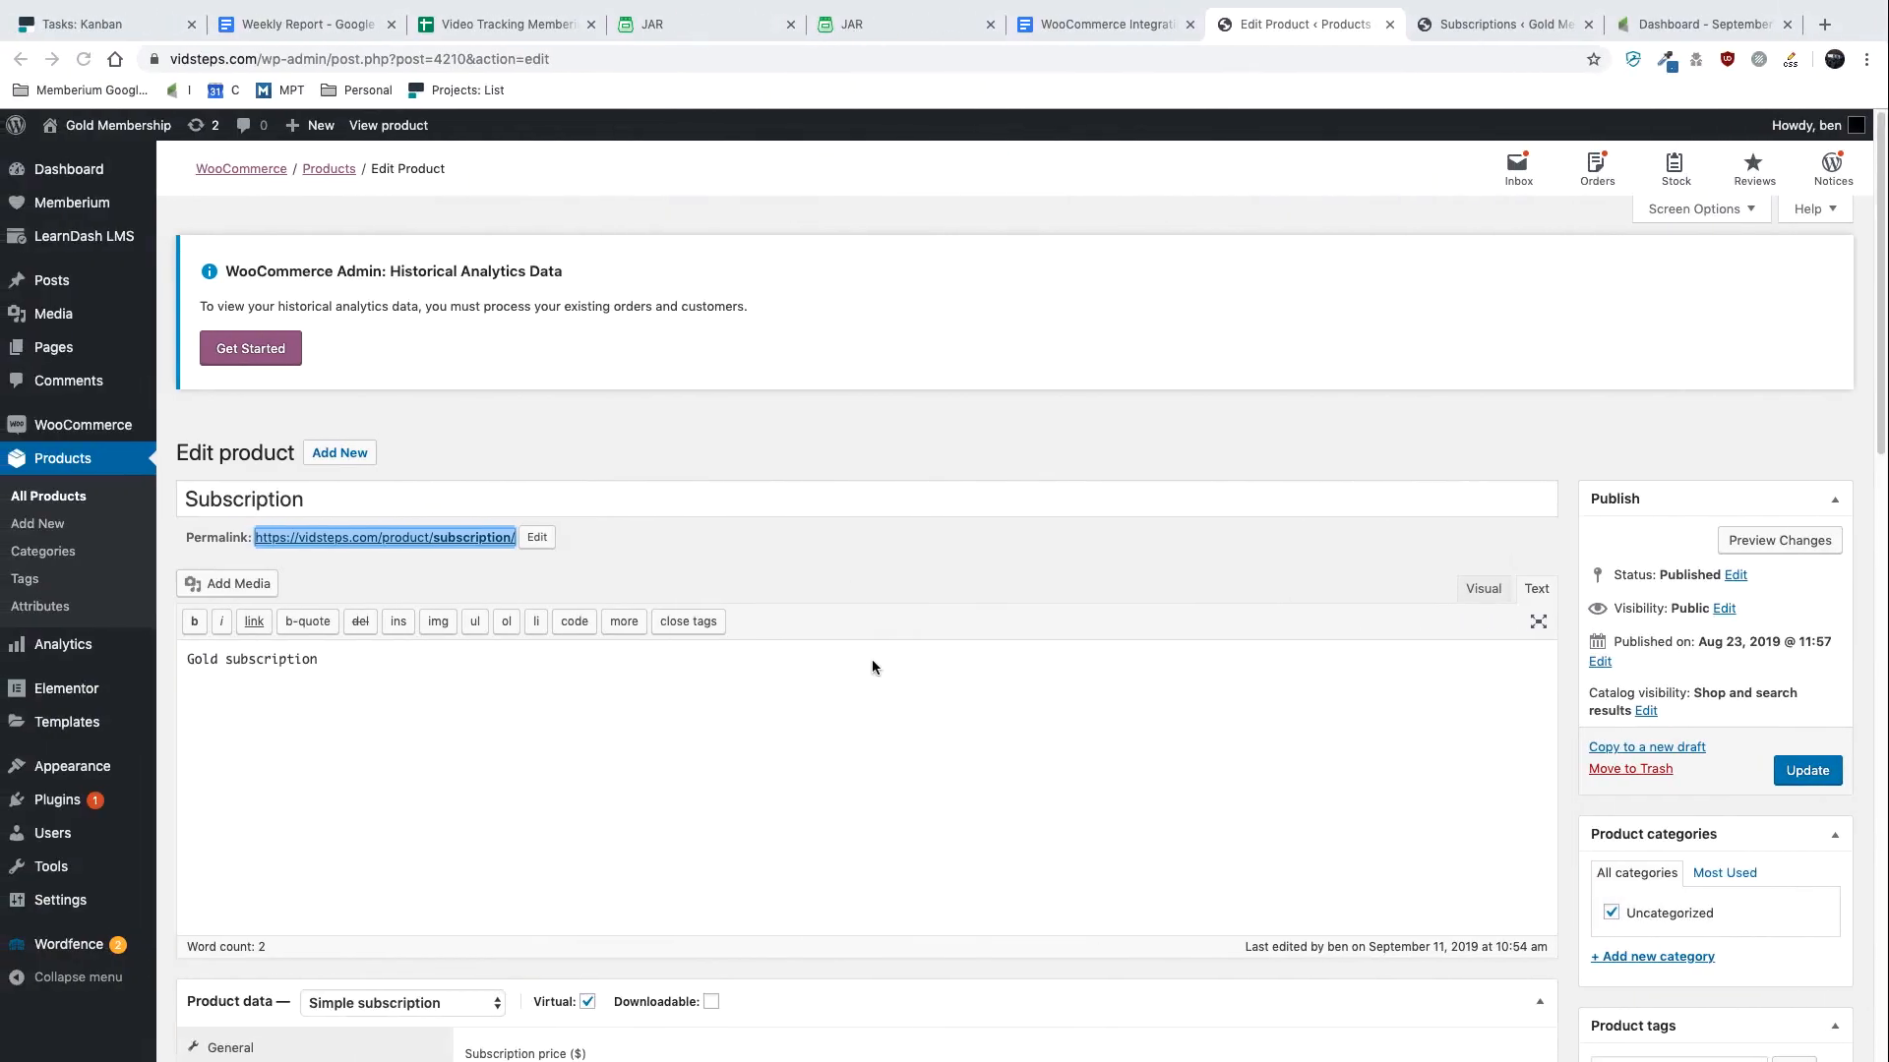
- Switch to Infusionsoft and search for the new contact using the copied email address
{"action": "left_click", "coordinate": [1697, 23]}
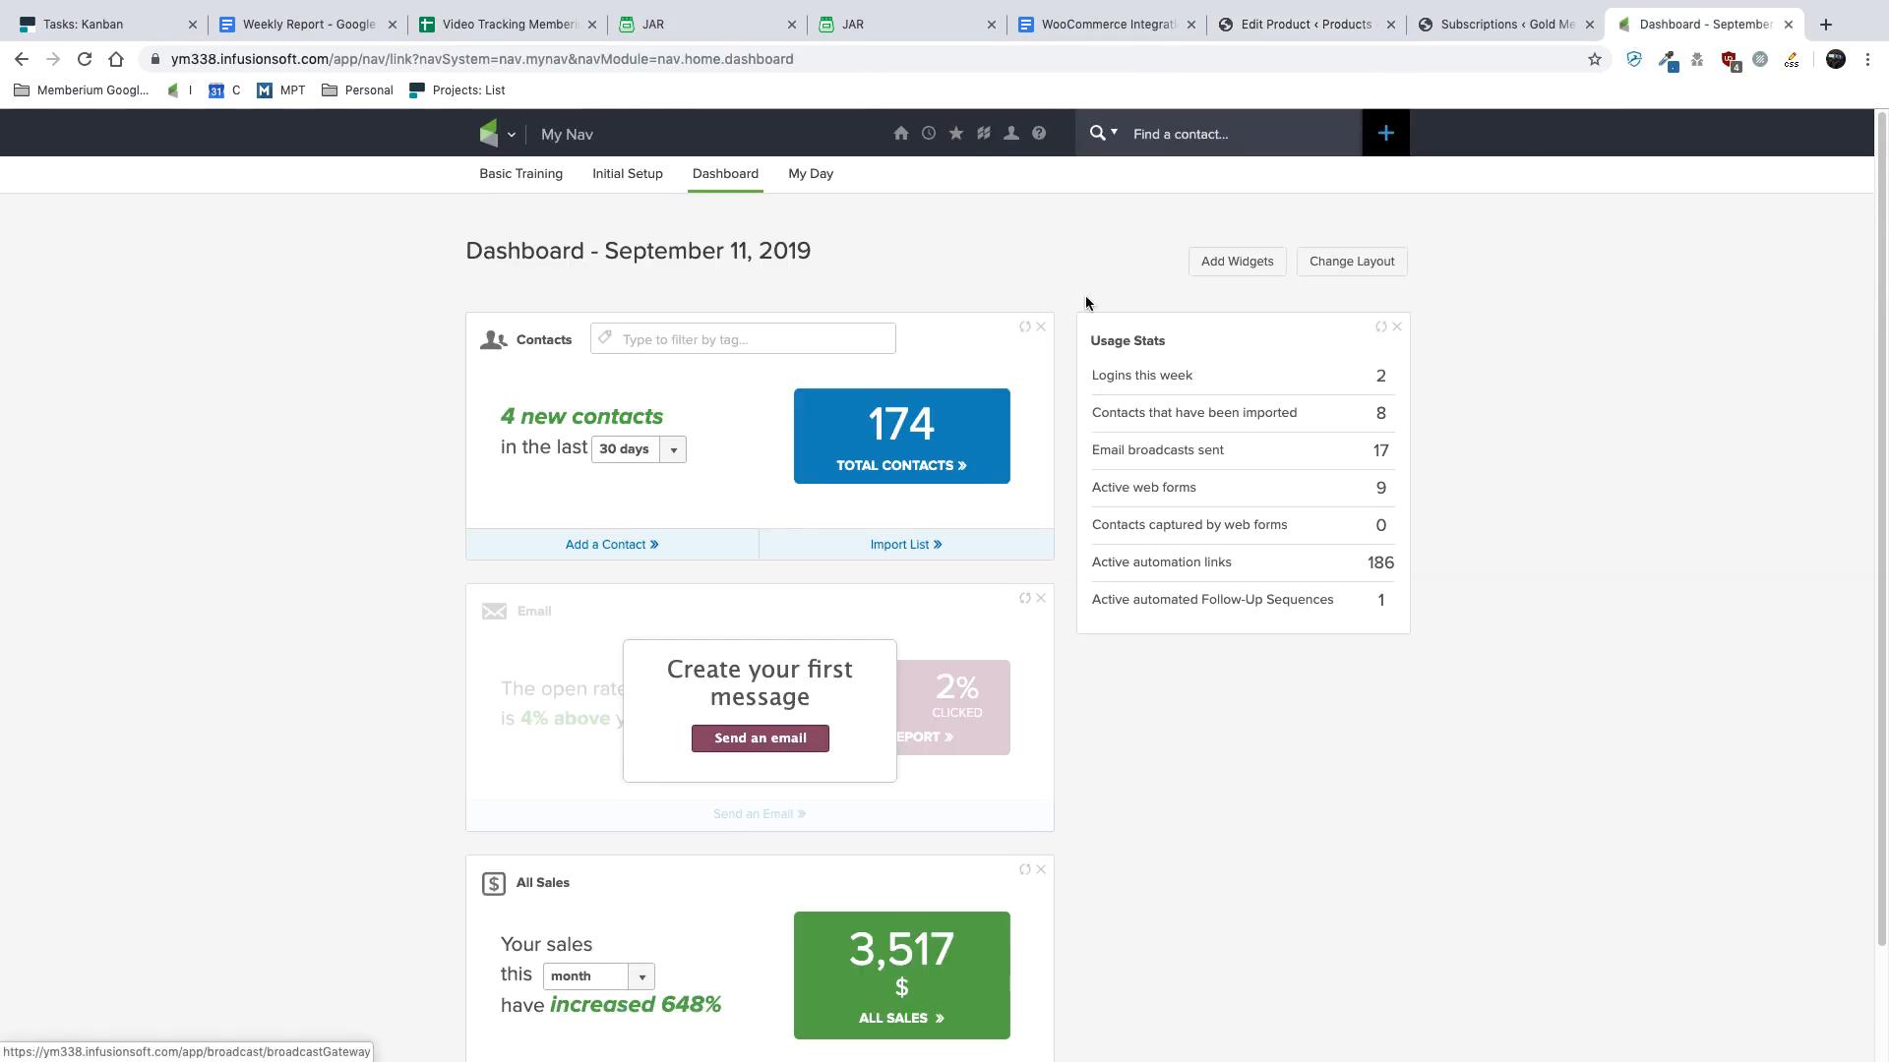
{"action": "right_click", "coordinate": [1160, 146]}
{"action": "left_click", "coordinate": [1170, 267]}
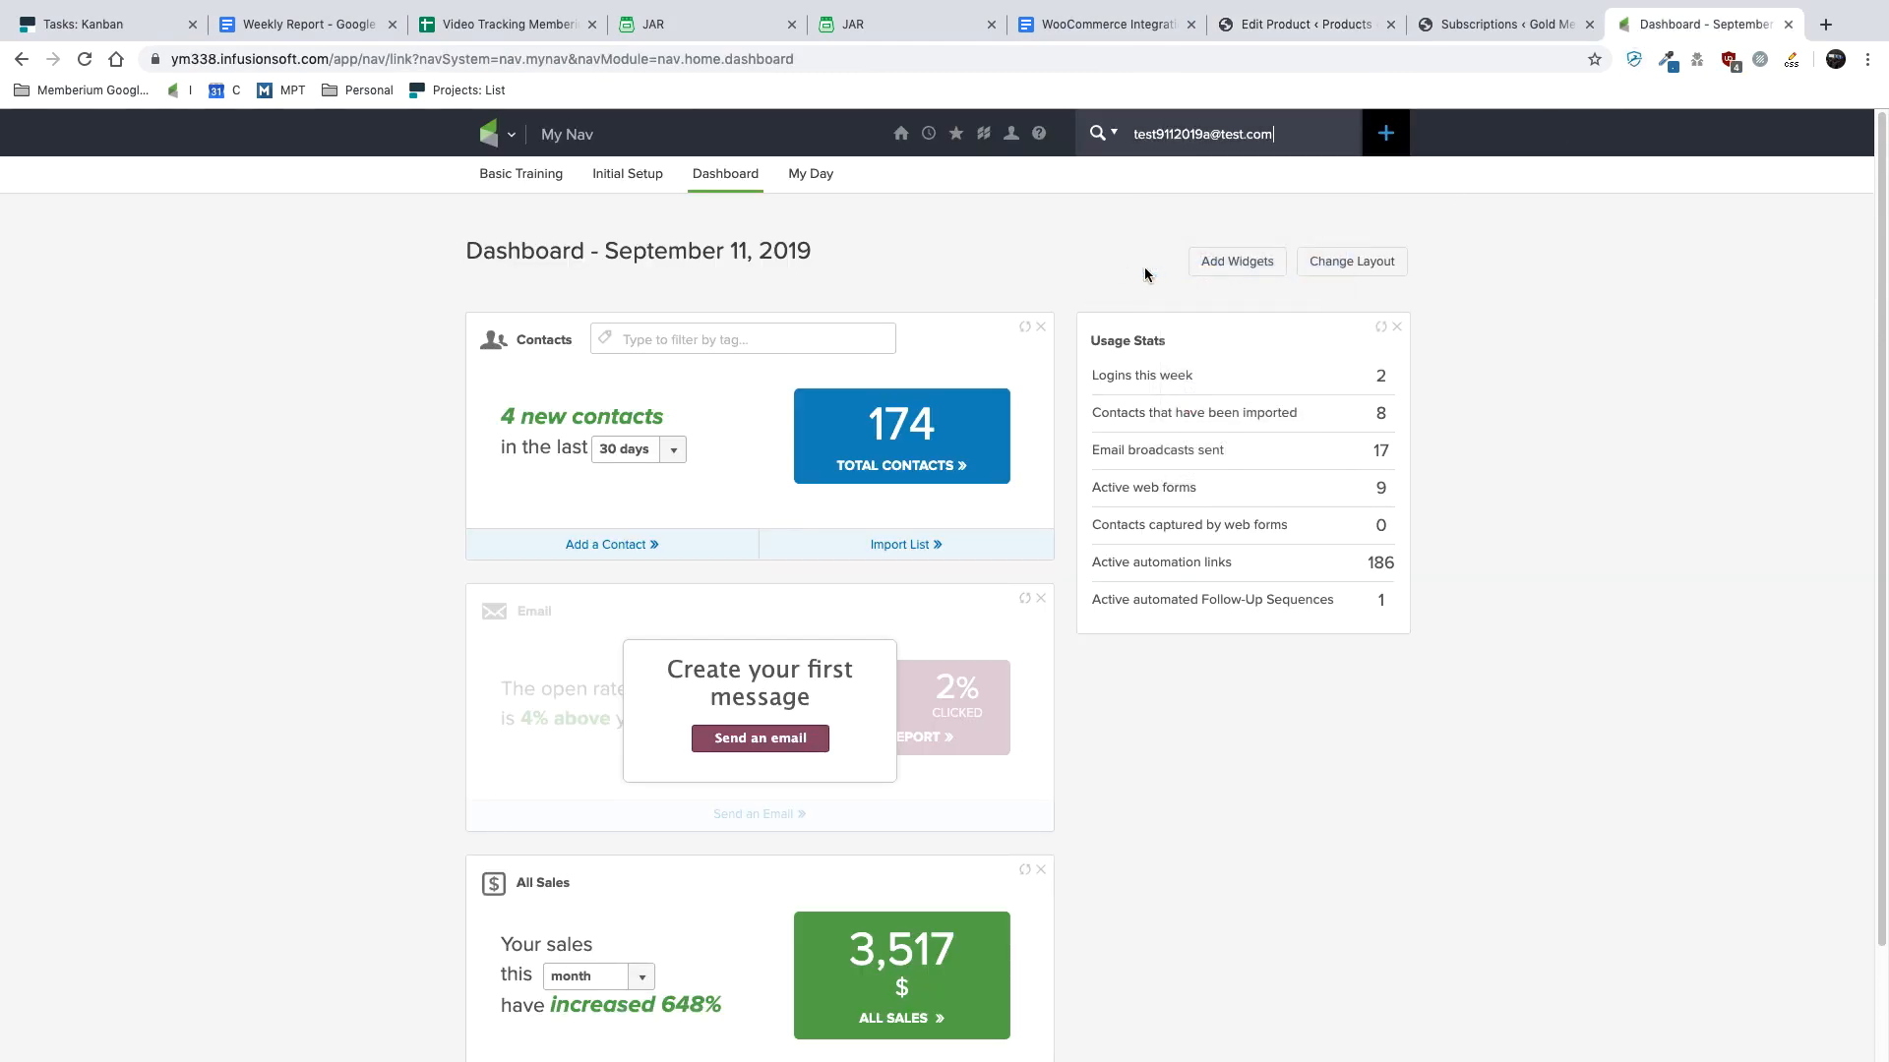
{"action": "key", "text": "Return"}
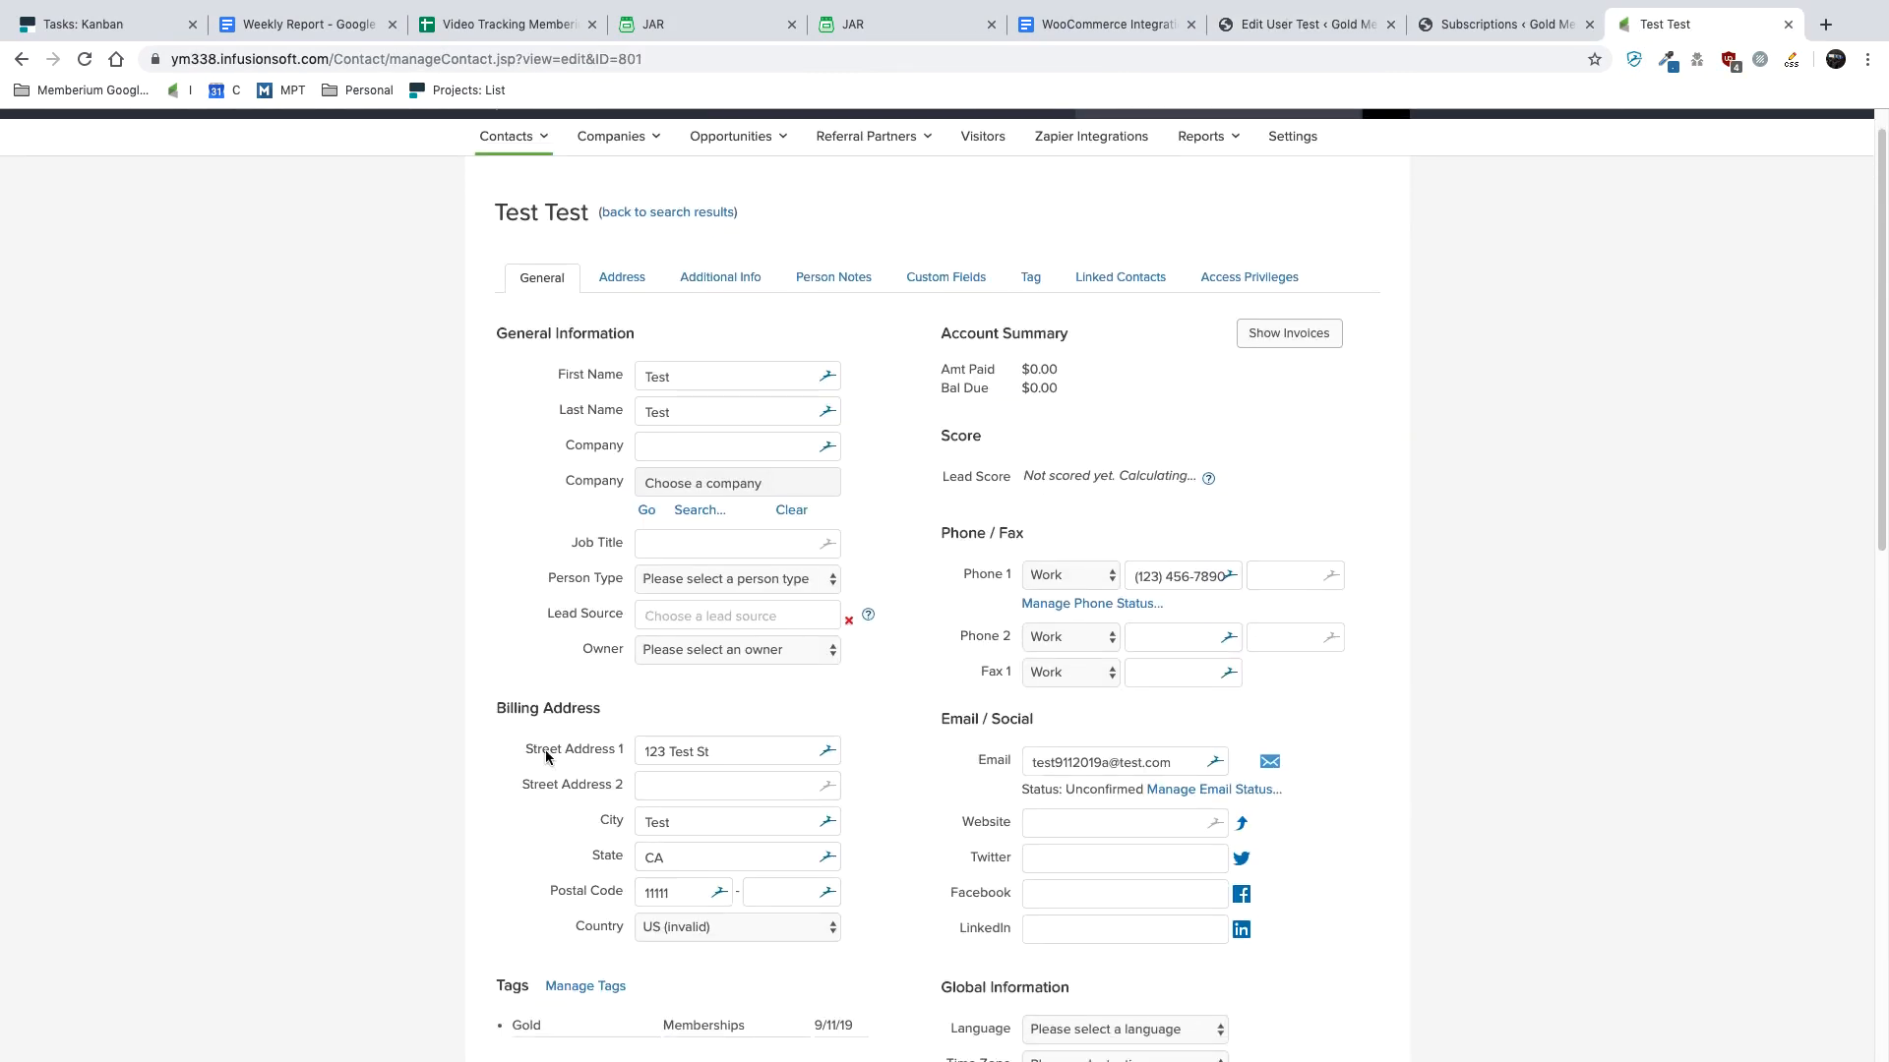
- Check the tags applied to the new contact's record
{"action": "scroll", "coordinate": [542, 764], "scroll_direction": "down", "scroll_amount": 1}
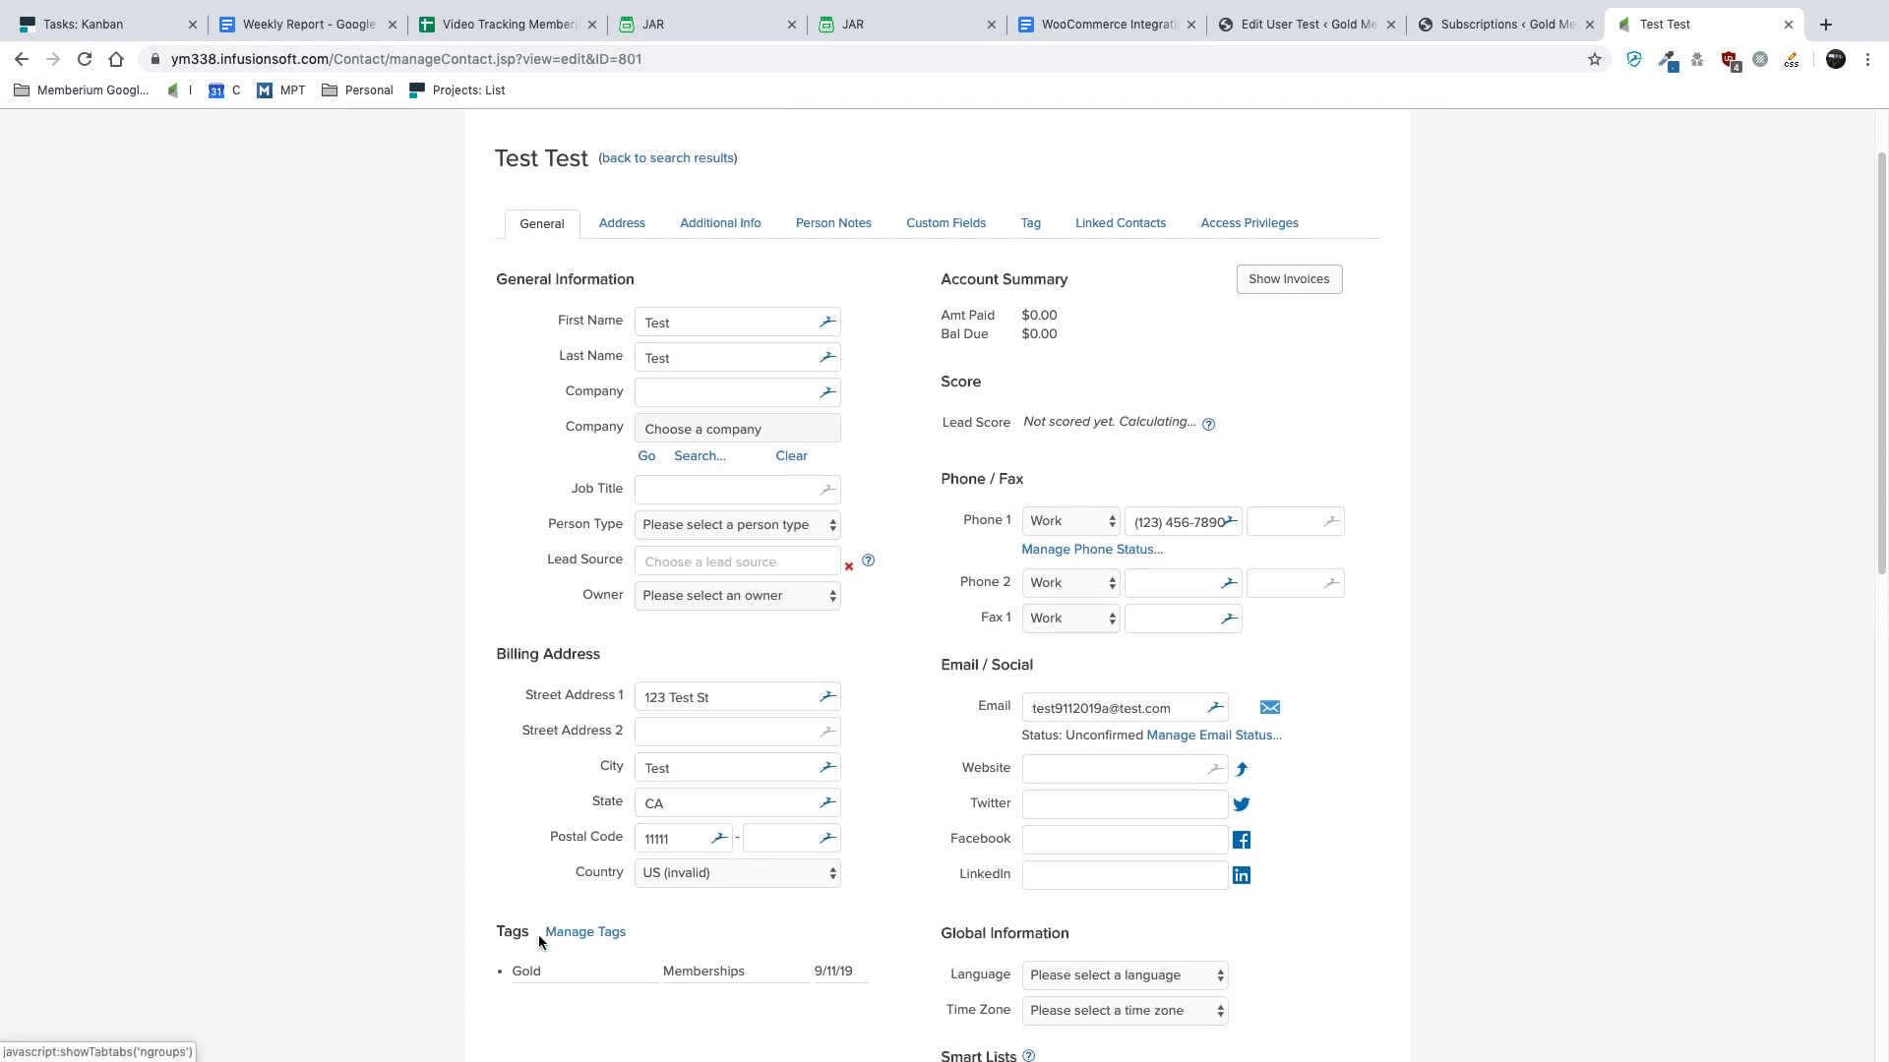
{"action": "left_click_drag", "start_coordinate": [509, 974], "coordinate": [846, 971]}
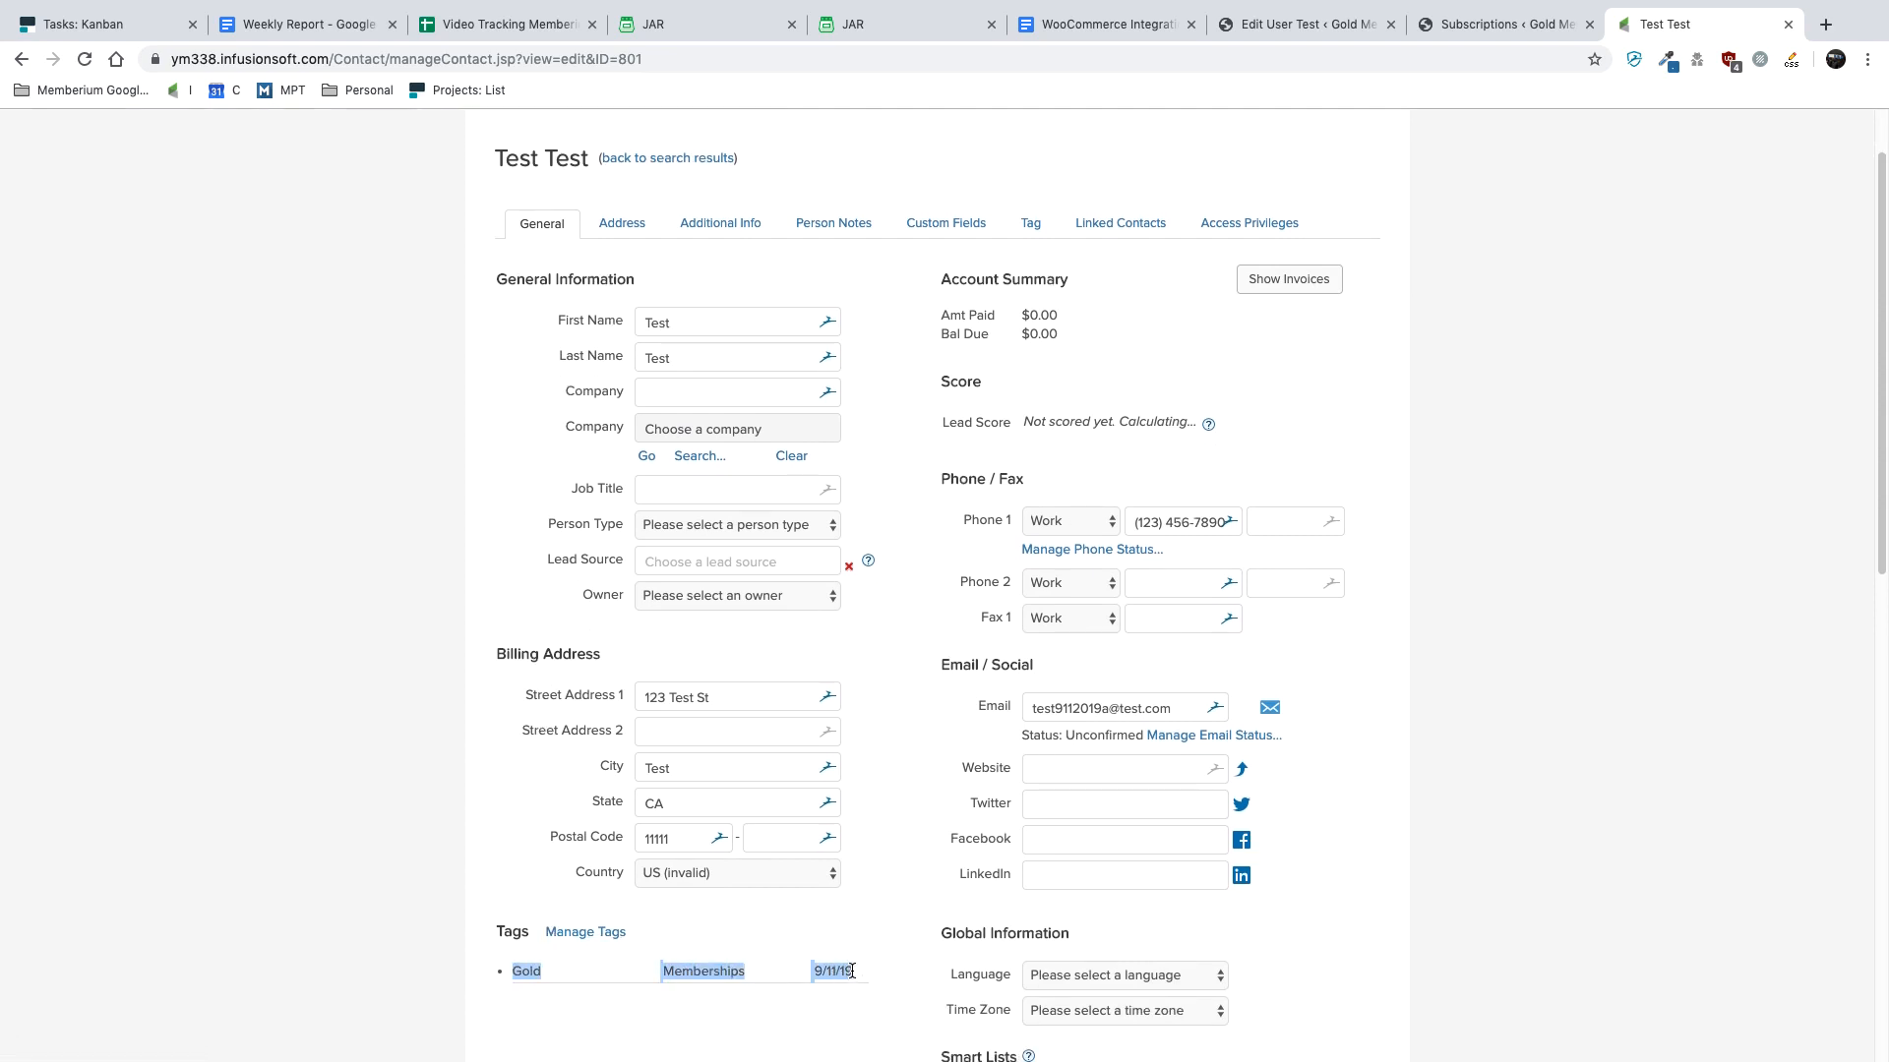
{"action": "left_click", "coordinate": [846, 971]}
{"action": "scroll", "coordinate": [898, 817], "scroll_direction": "up", "scroll_amount": 2}
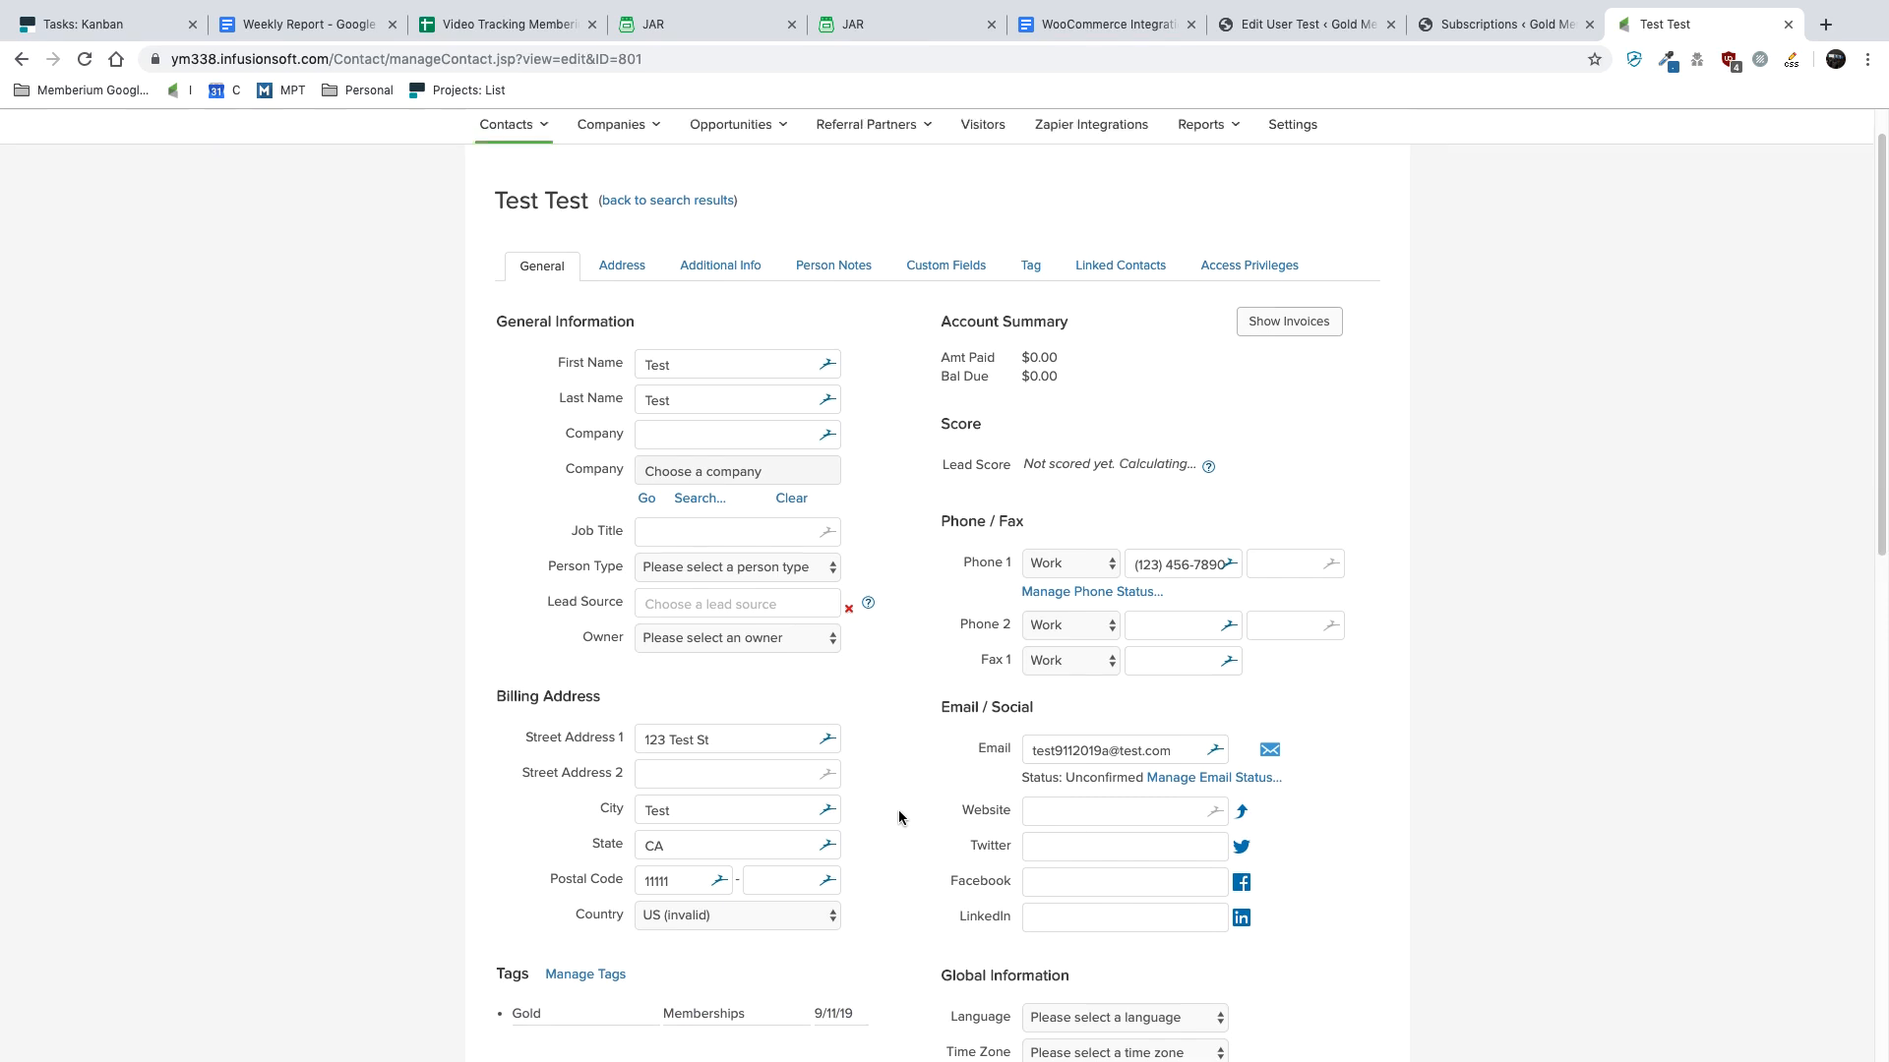
- Inspect the generated password in the contact's additional information and the contact's list of current tags
{"action": "left_click", "coordinate": [735, 323]}
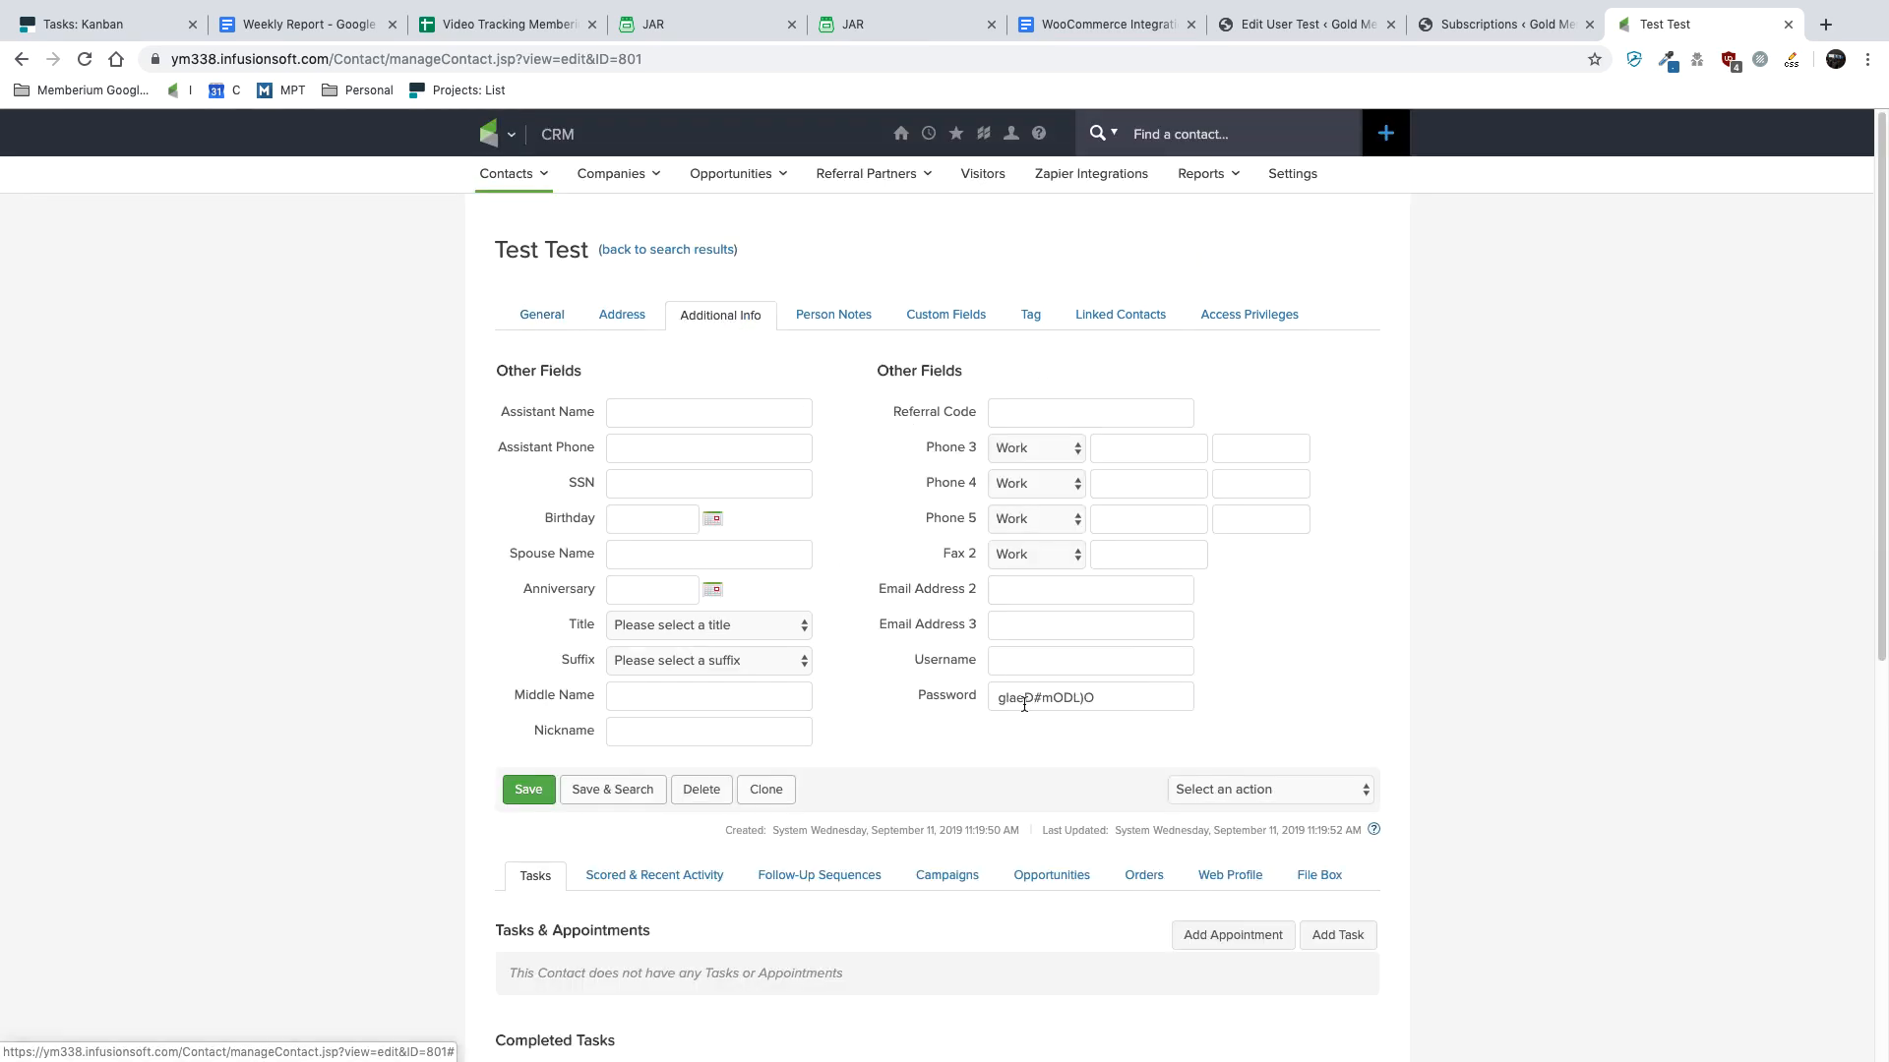
{"action": "left_click_drag", "start_coordinate": [1111, 700], "coordinate": [913, 699]}
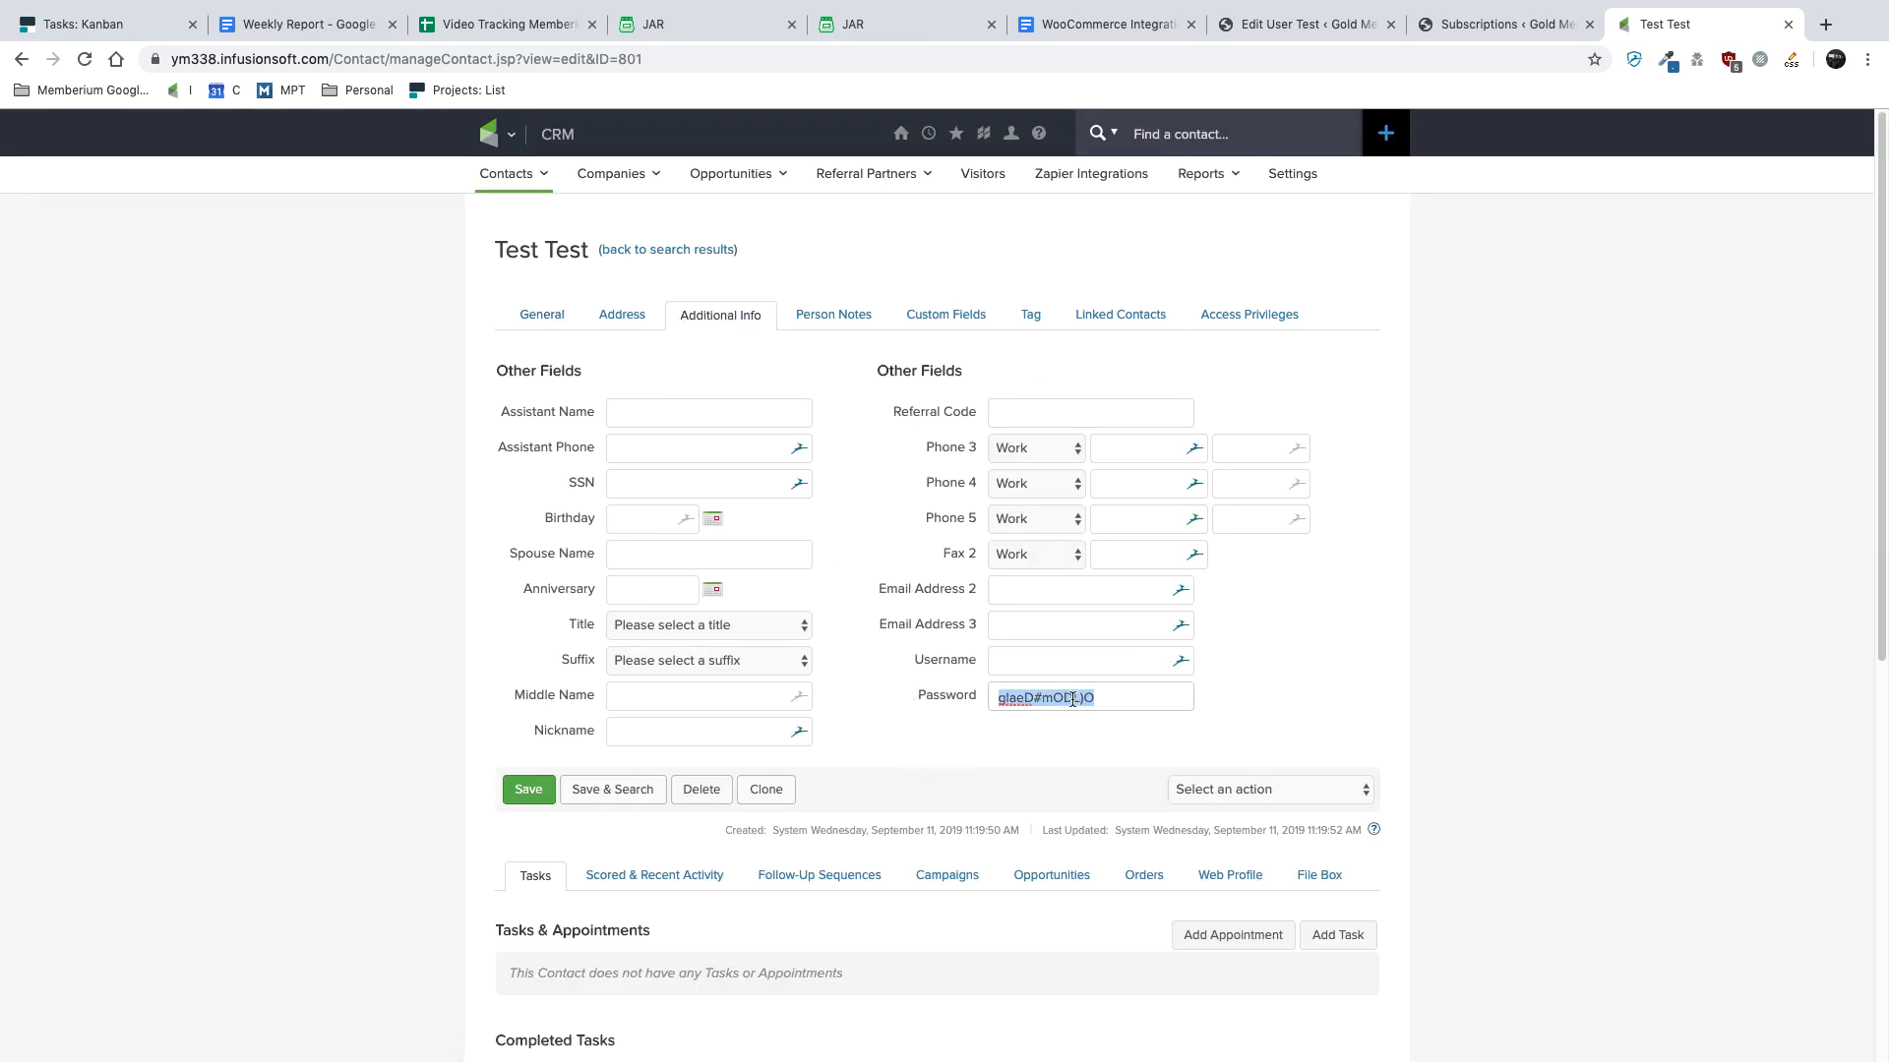
{"action": "left_click", "coordinate": [546, 318]}
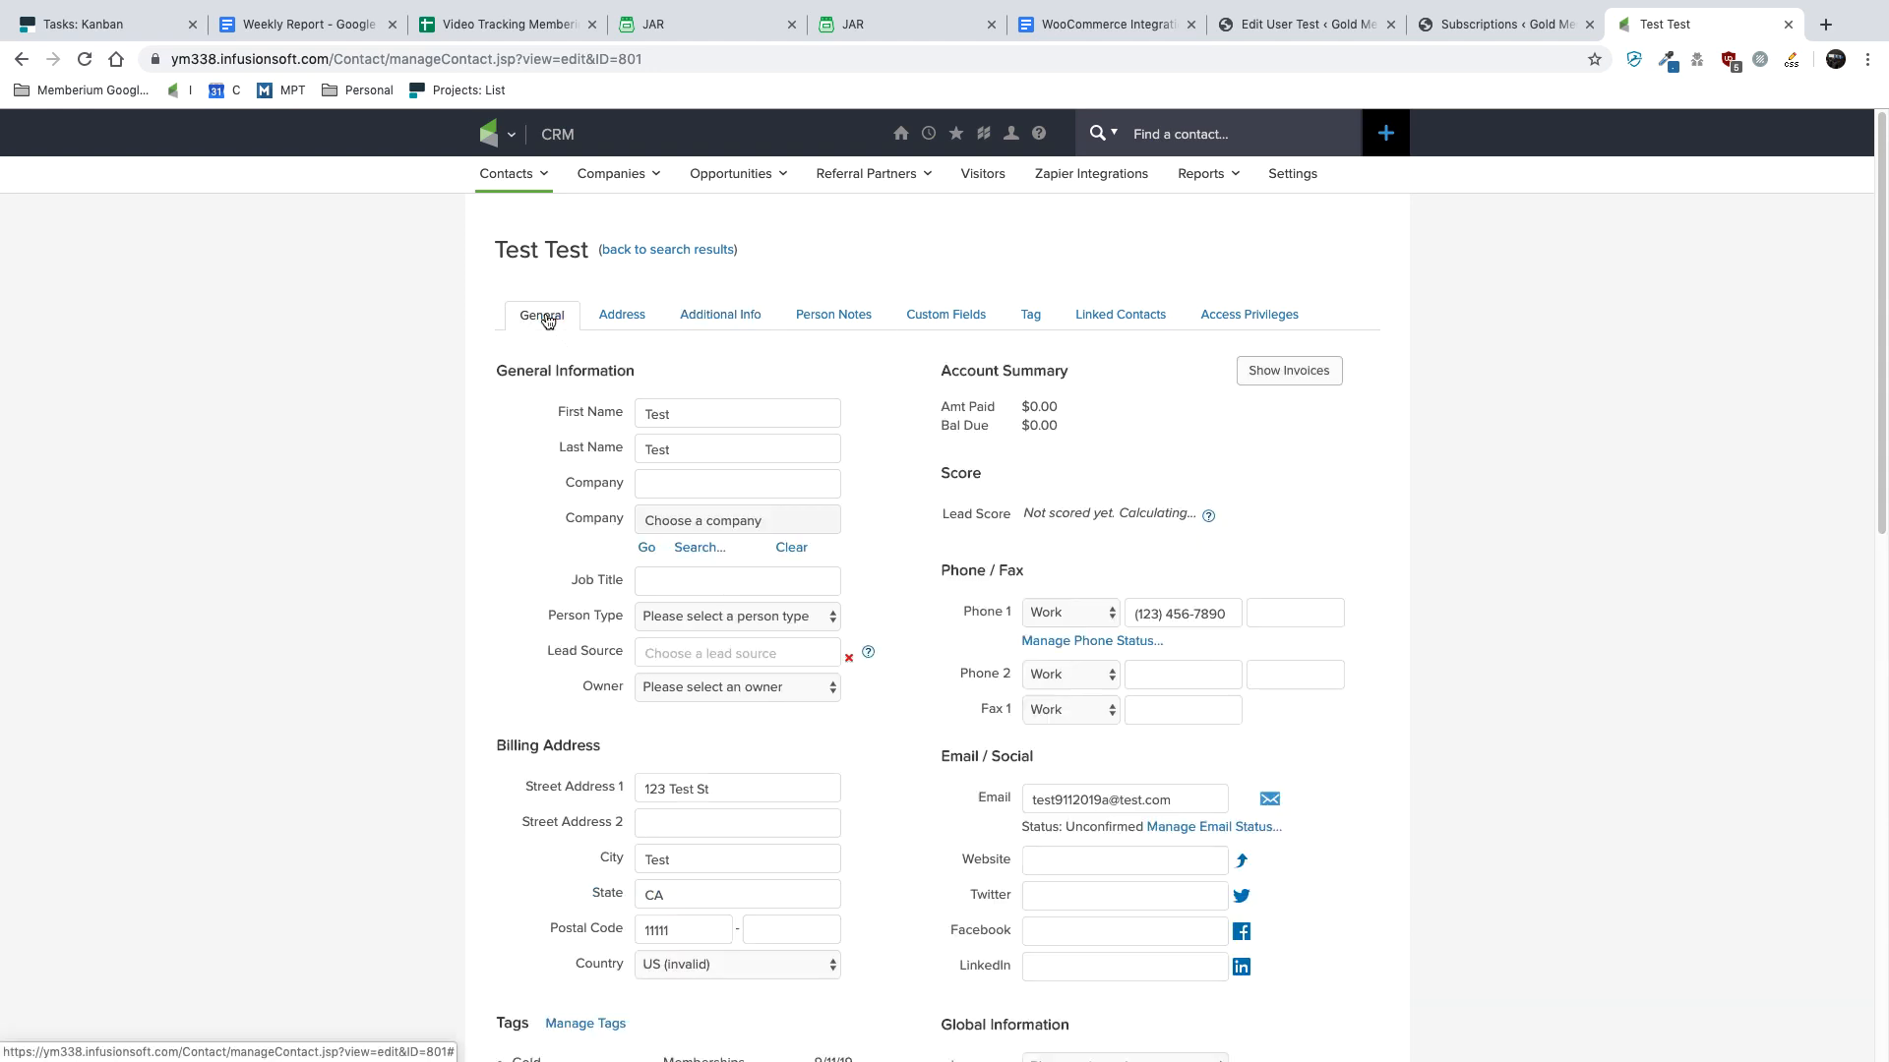
{"action": "left_click", "coordinate": [1013, 311]}
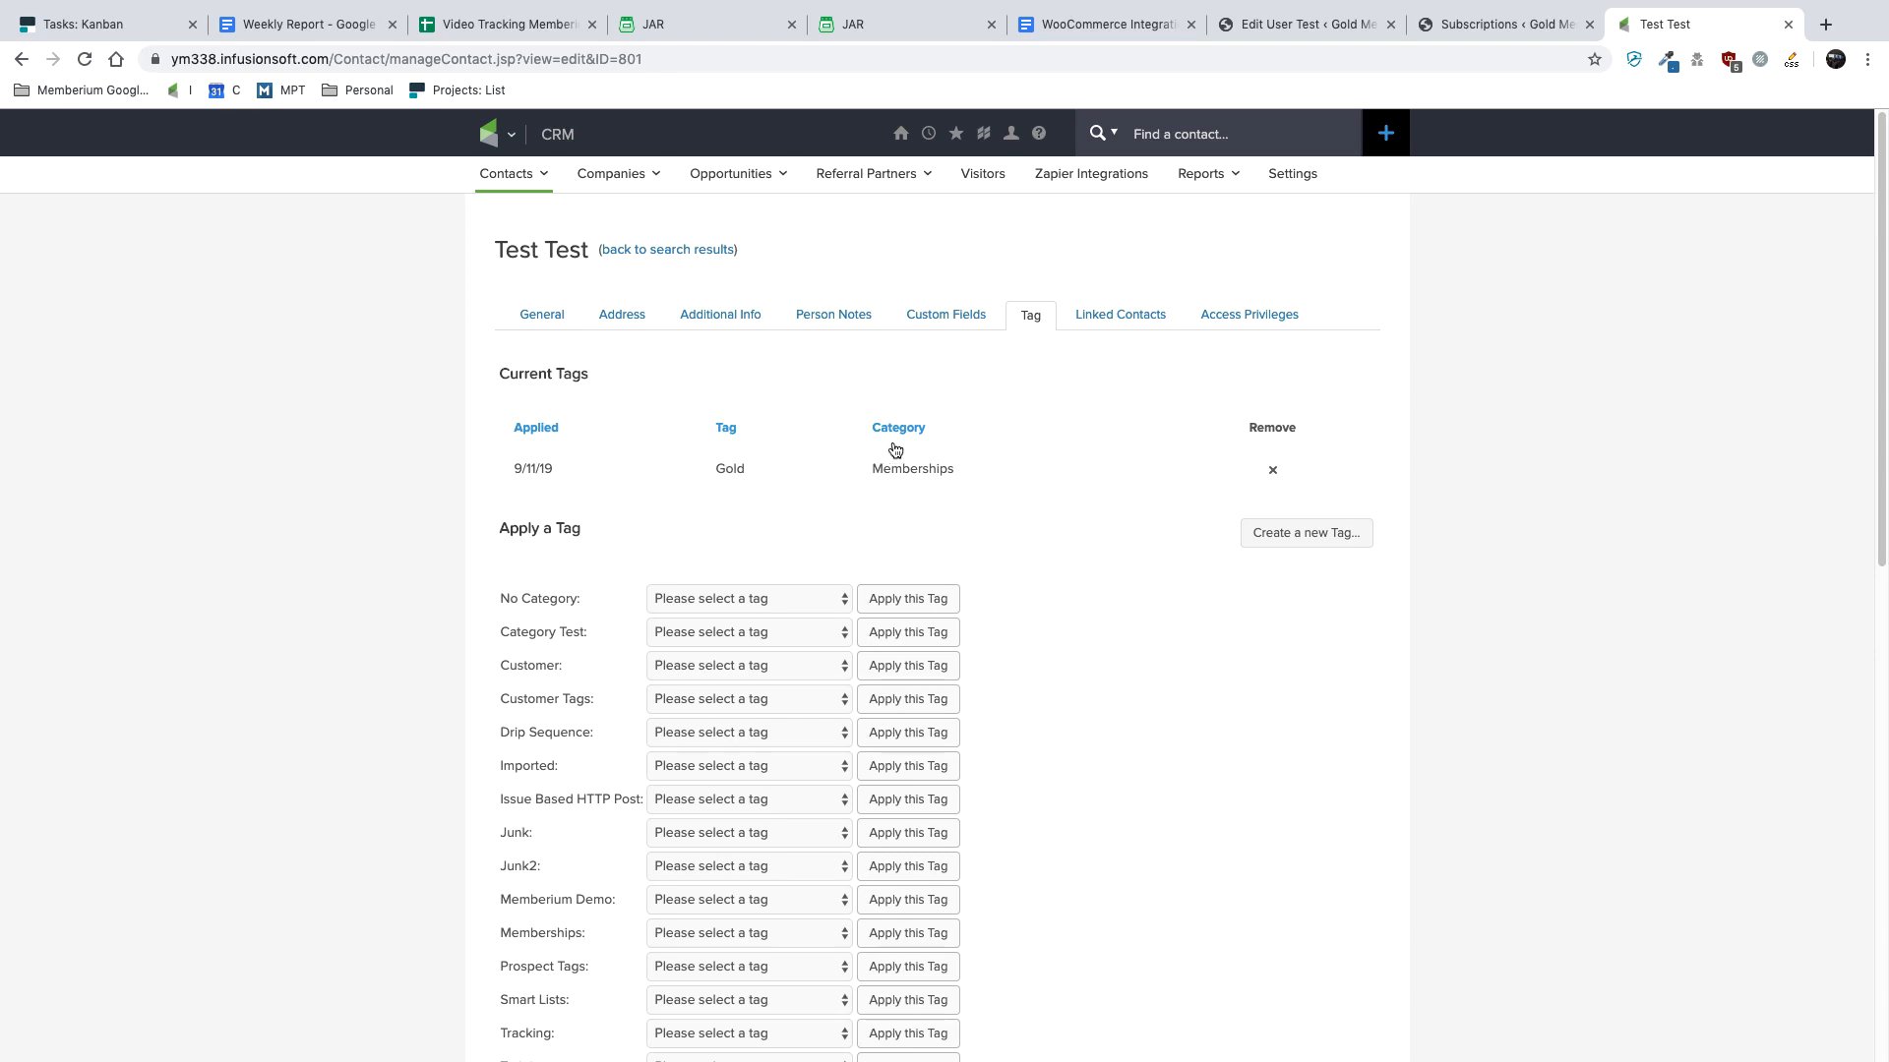
- Switch to the storefront, open the test customer's subscription in their account and cancel it
{"action": "key", "text": "ctrl+Right"}
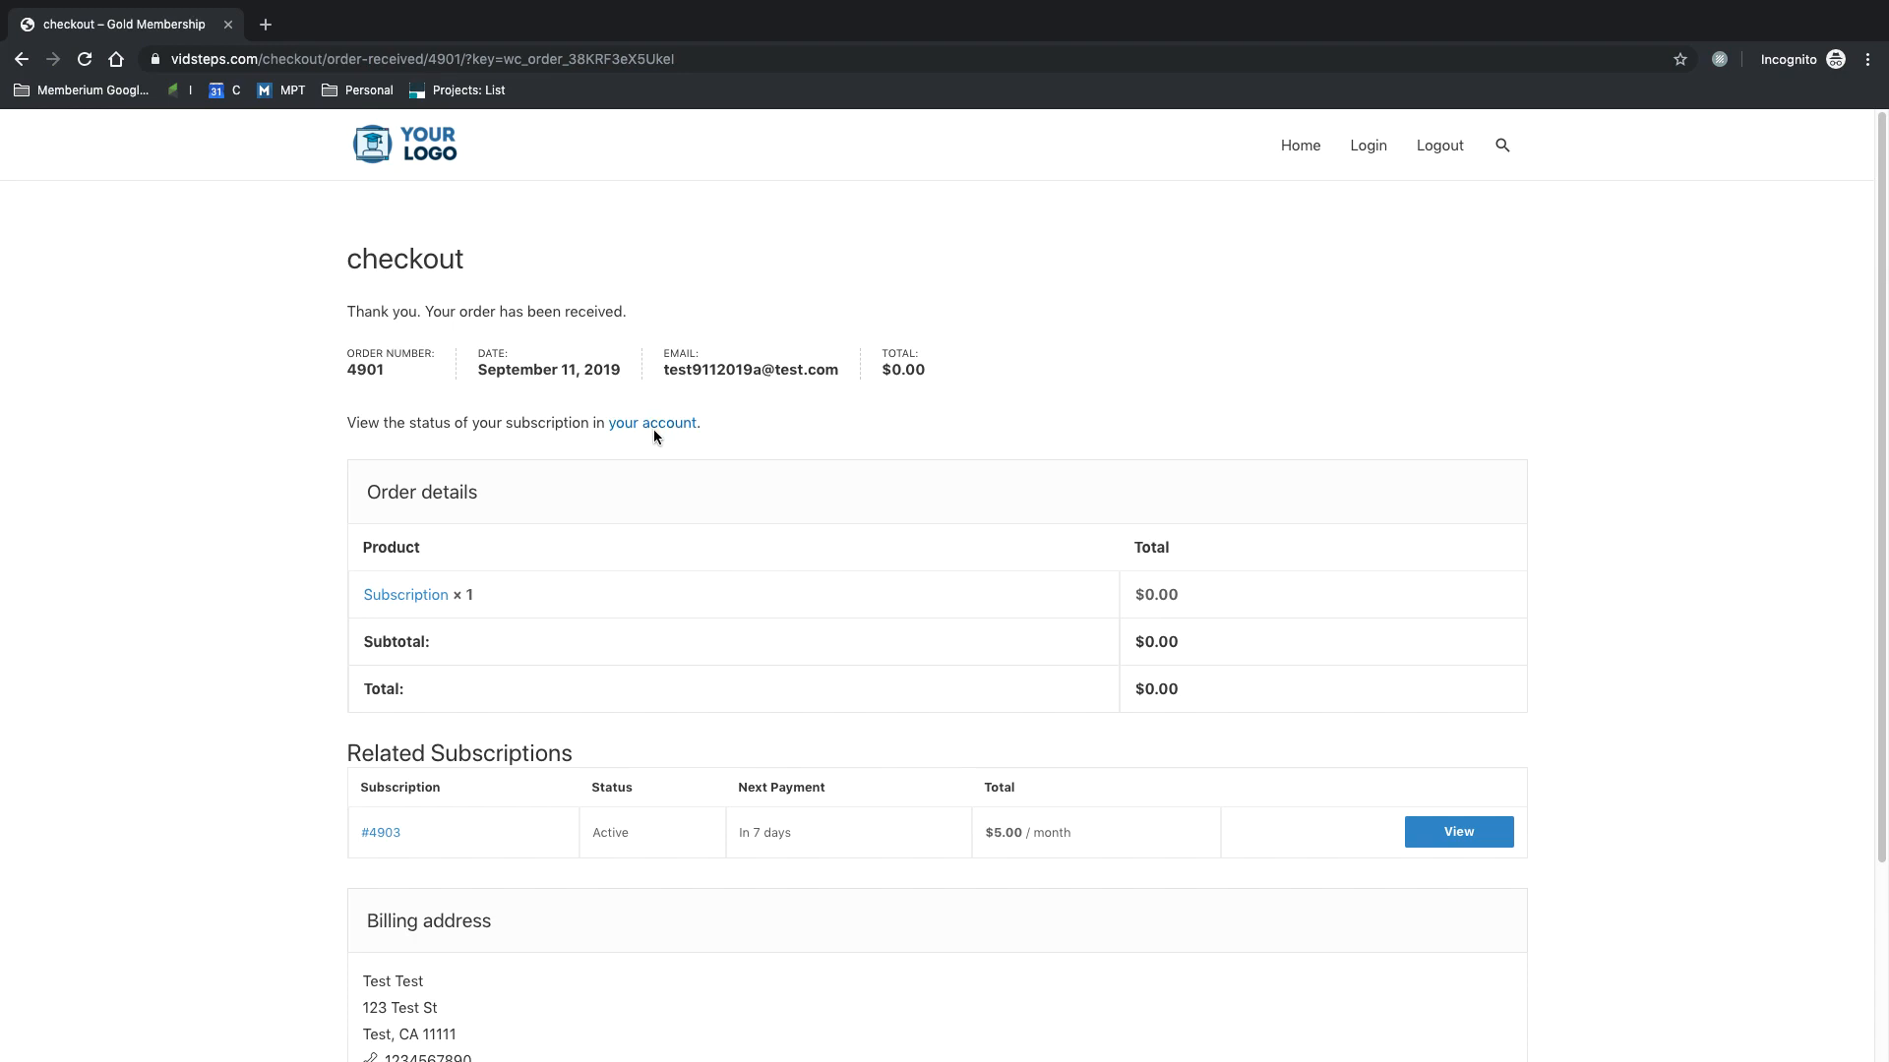
{"action": "left_click", "coordinate": [654, 425]}
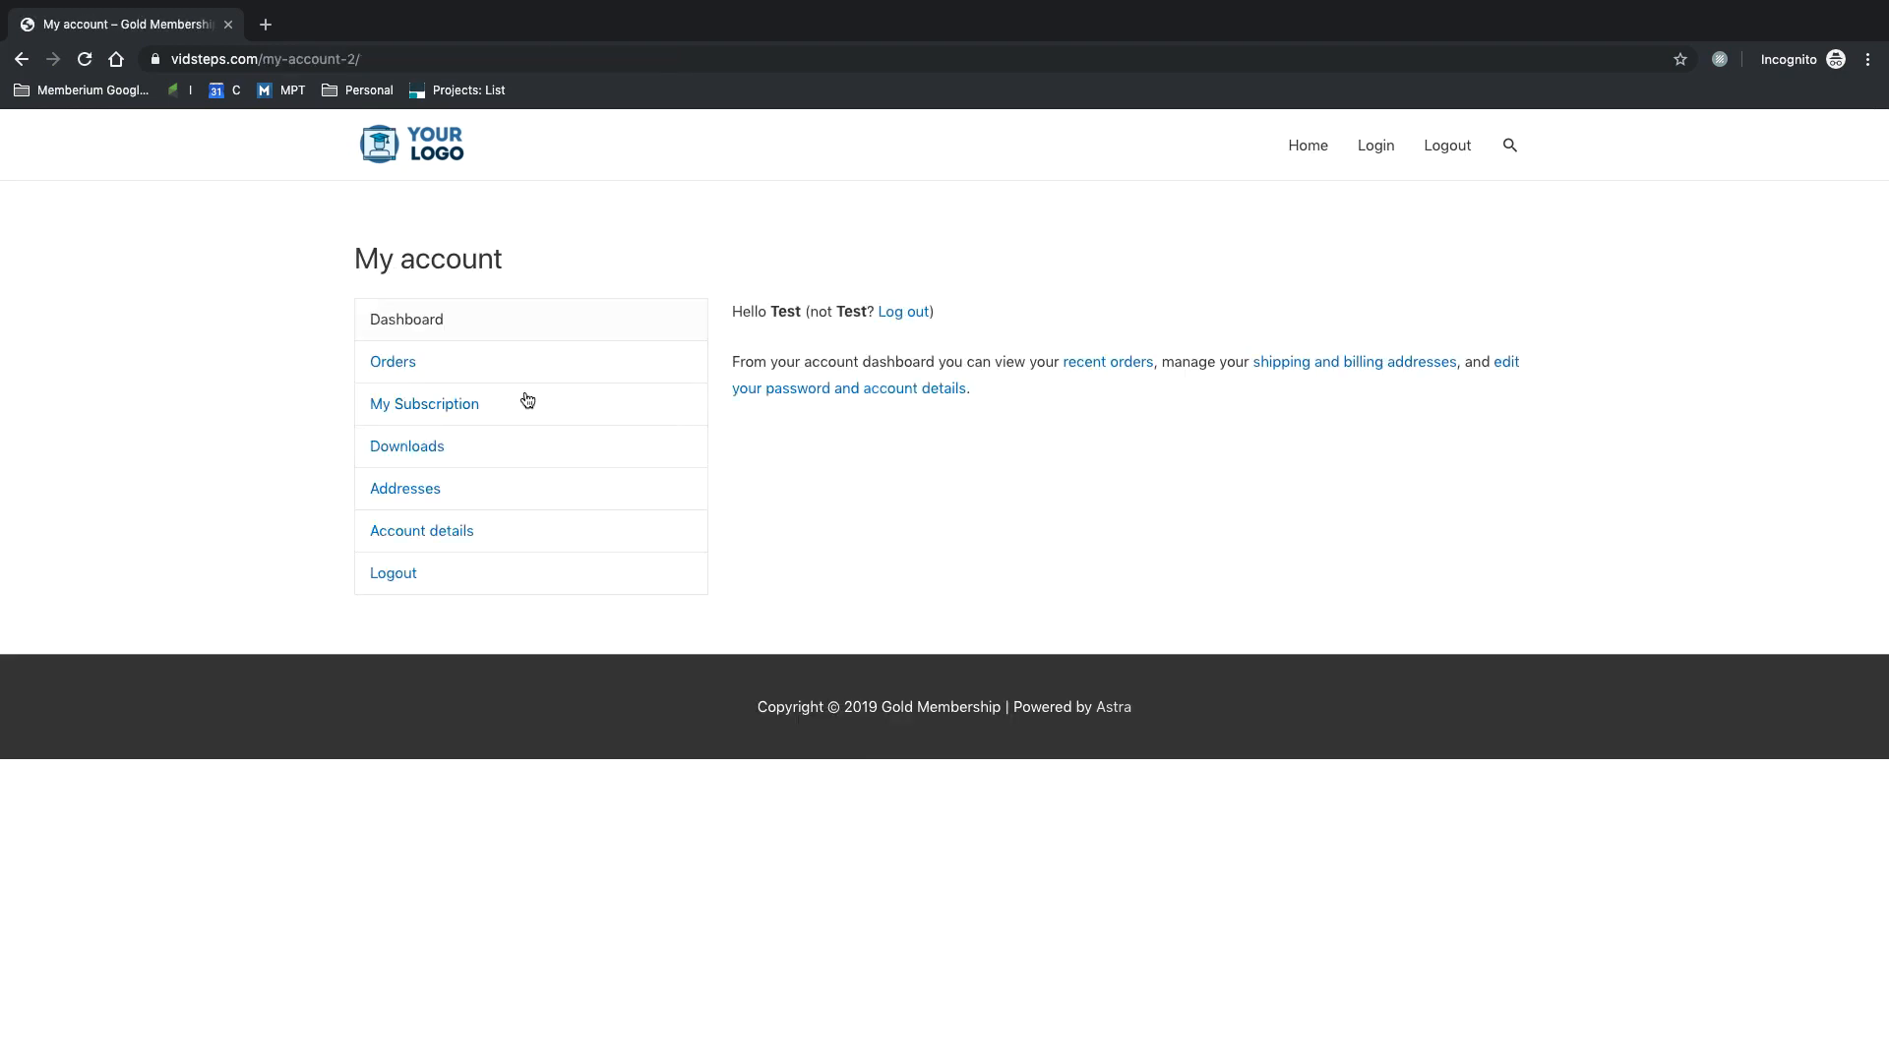
{"action": "left_click", "coordinate": [484, 407]}
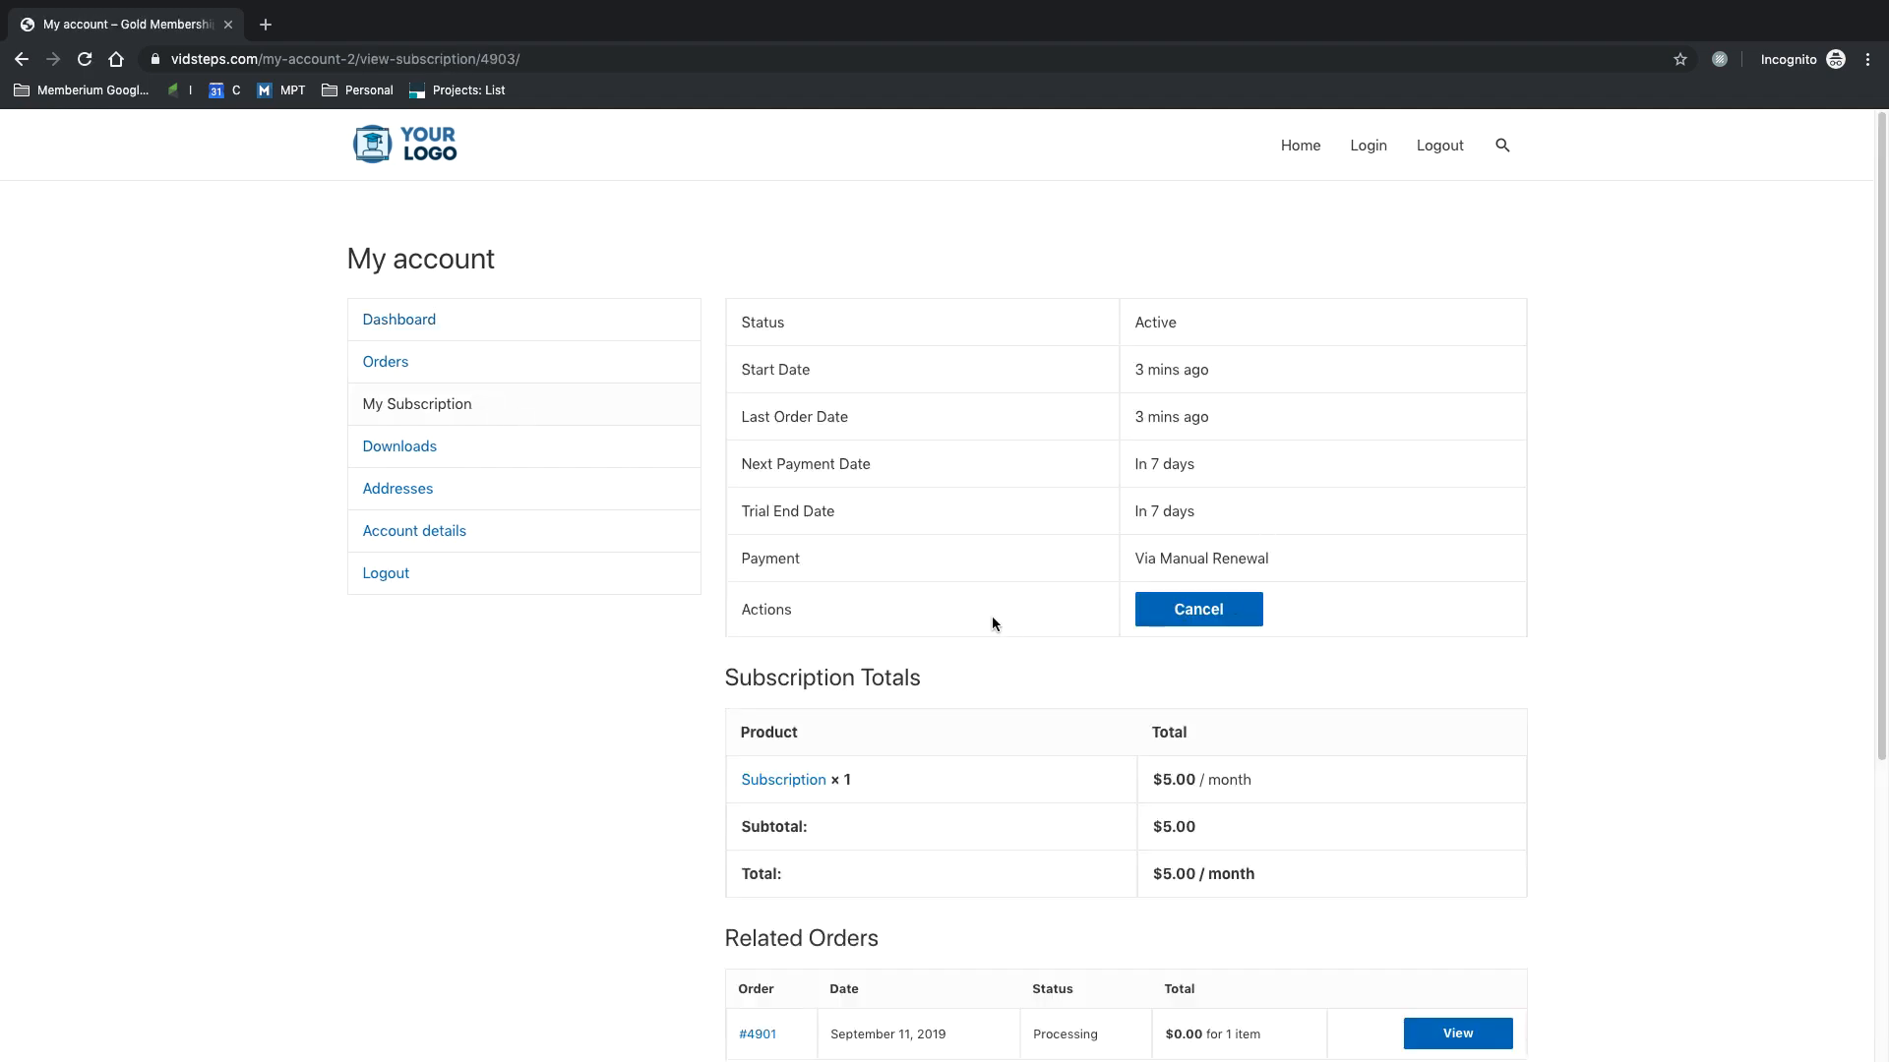
{"action": "scroll", "coordinate": [1175, 626], "scroll_direction": "down", "scroll_amount": 1}
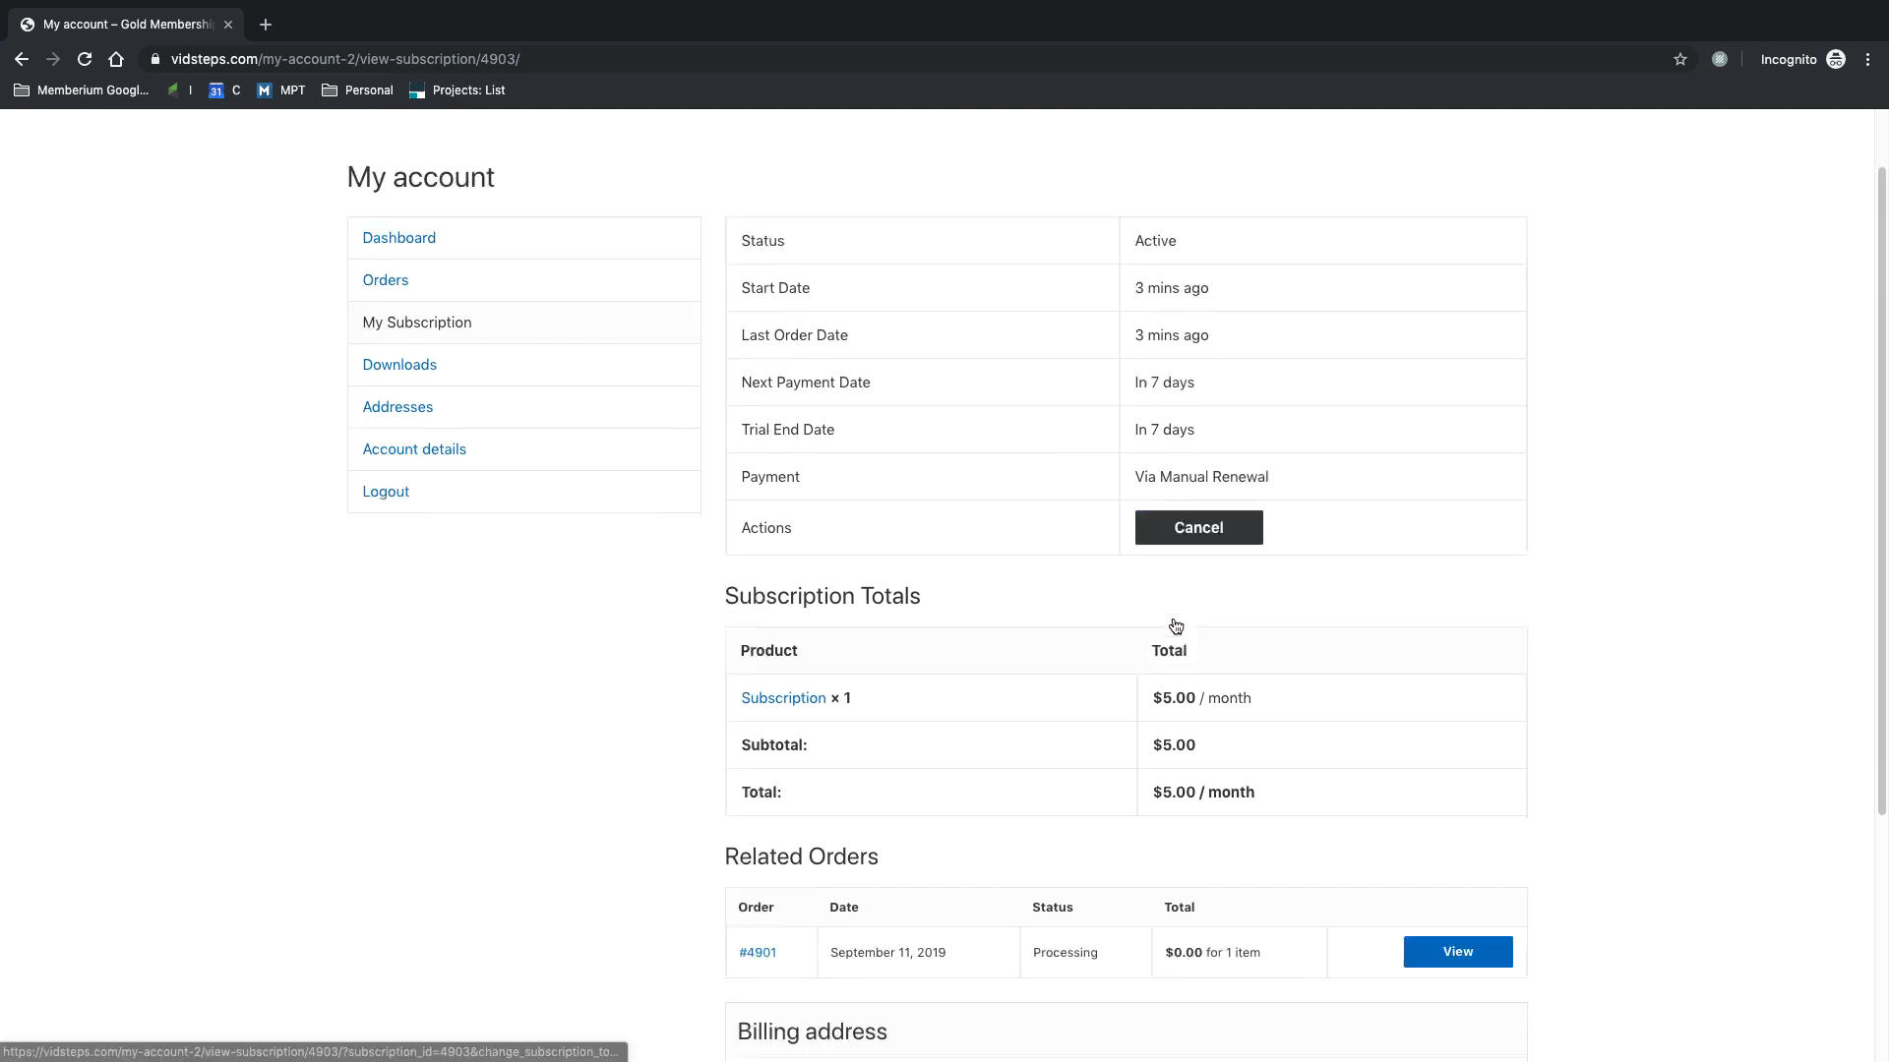
{"action": "scroll", "coordinate": [1176, 627], "scroll_direction": "down", "scroll_amount": 4}
{"action": "scroll", "coordinate": [1172, 617], "scroll_direction": "up", "scroll_amount": 5}
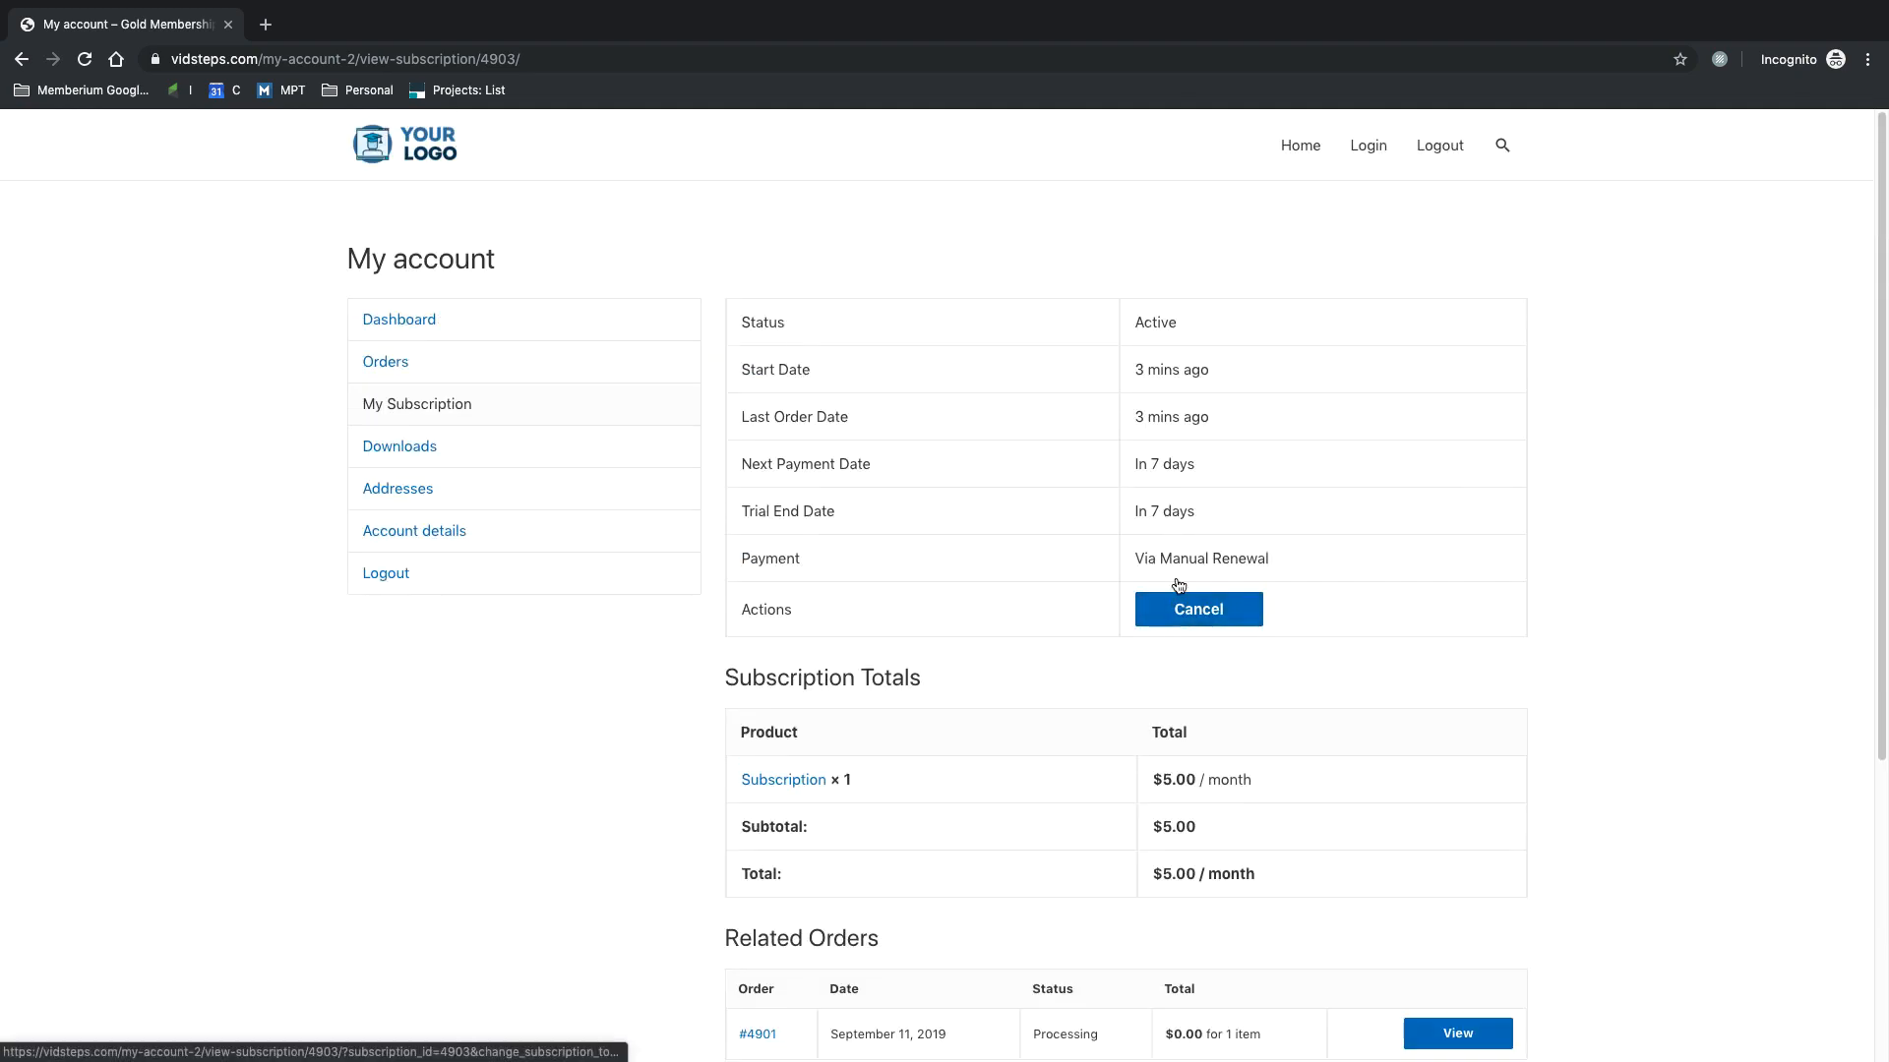
{"action": "left_click", "coordinate": [1186, 610]}
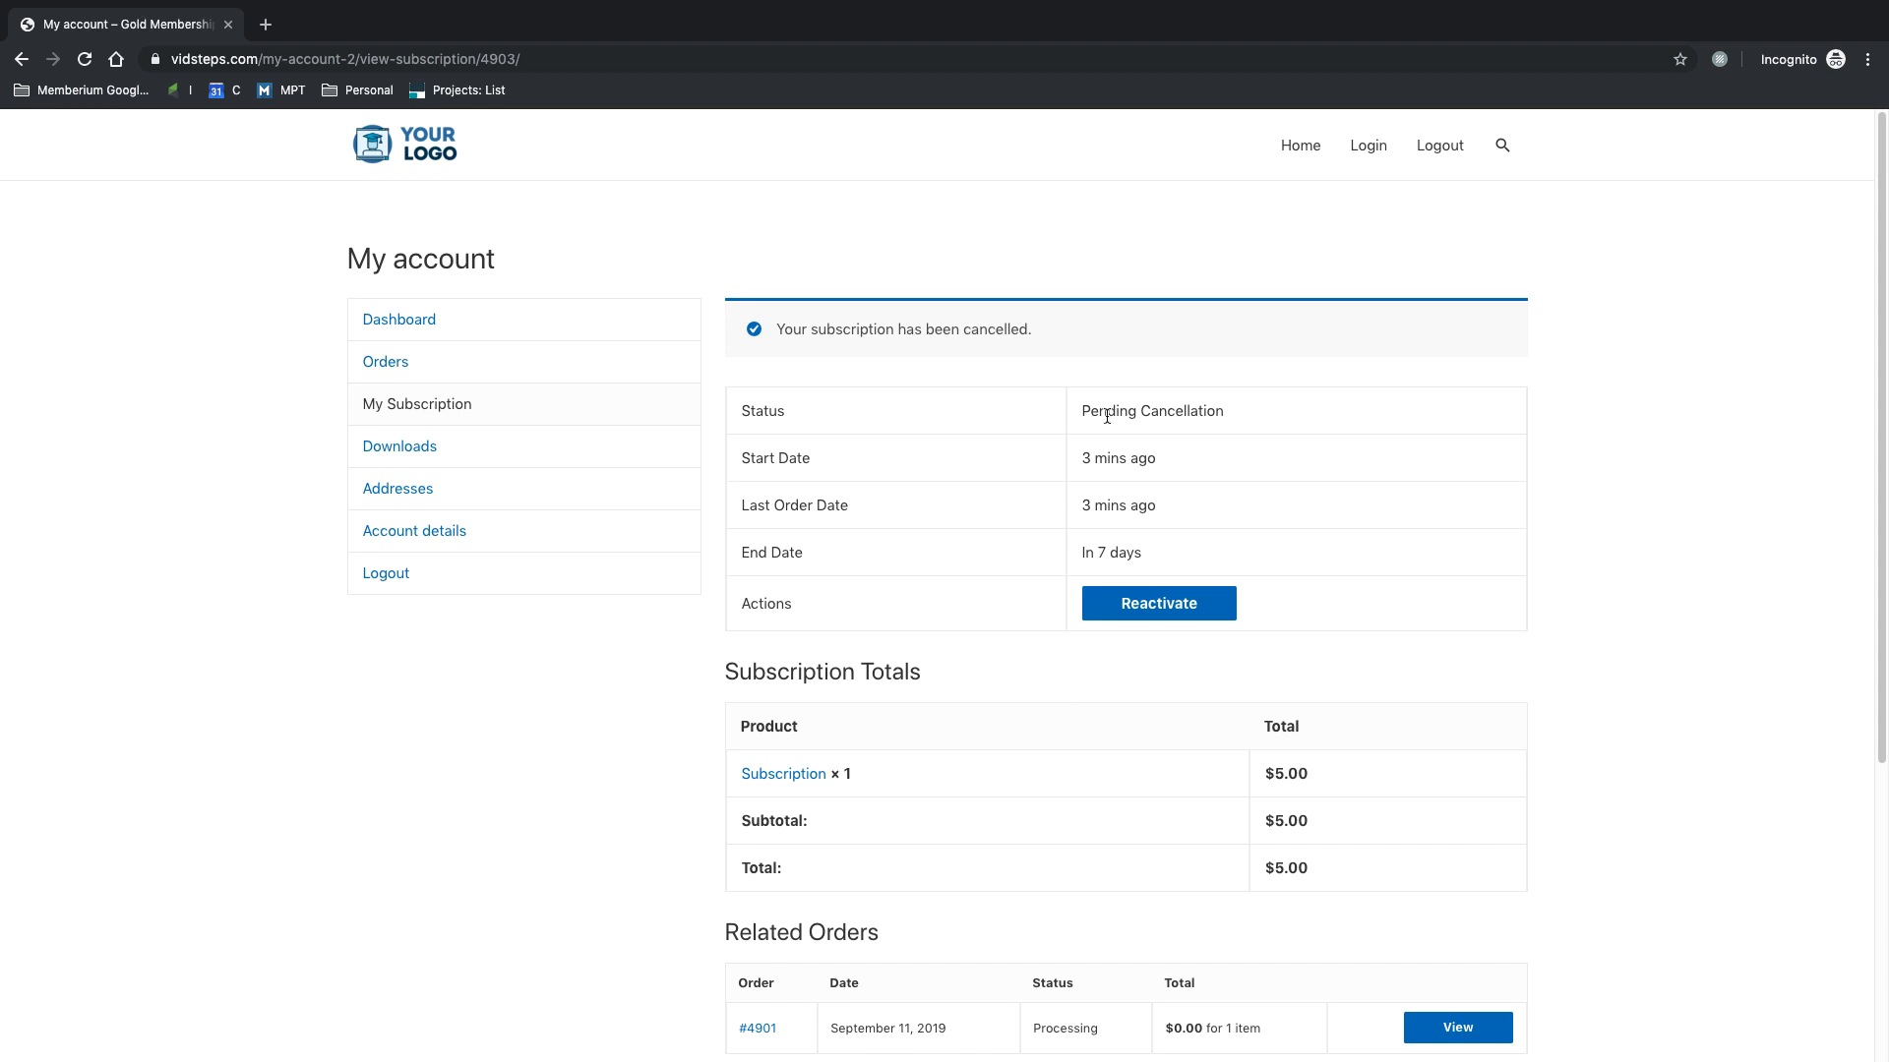
- Review the status and end date of the subscription on the customer's account page
{"action": "left_click_drag", "start_coordinate": [1082, 405], "coordinate": [1235, 411]}
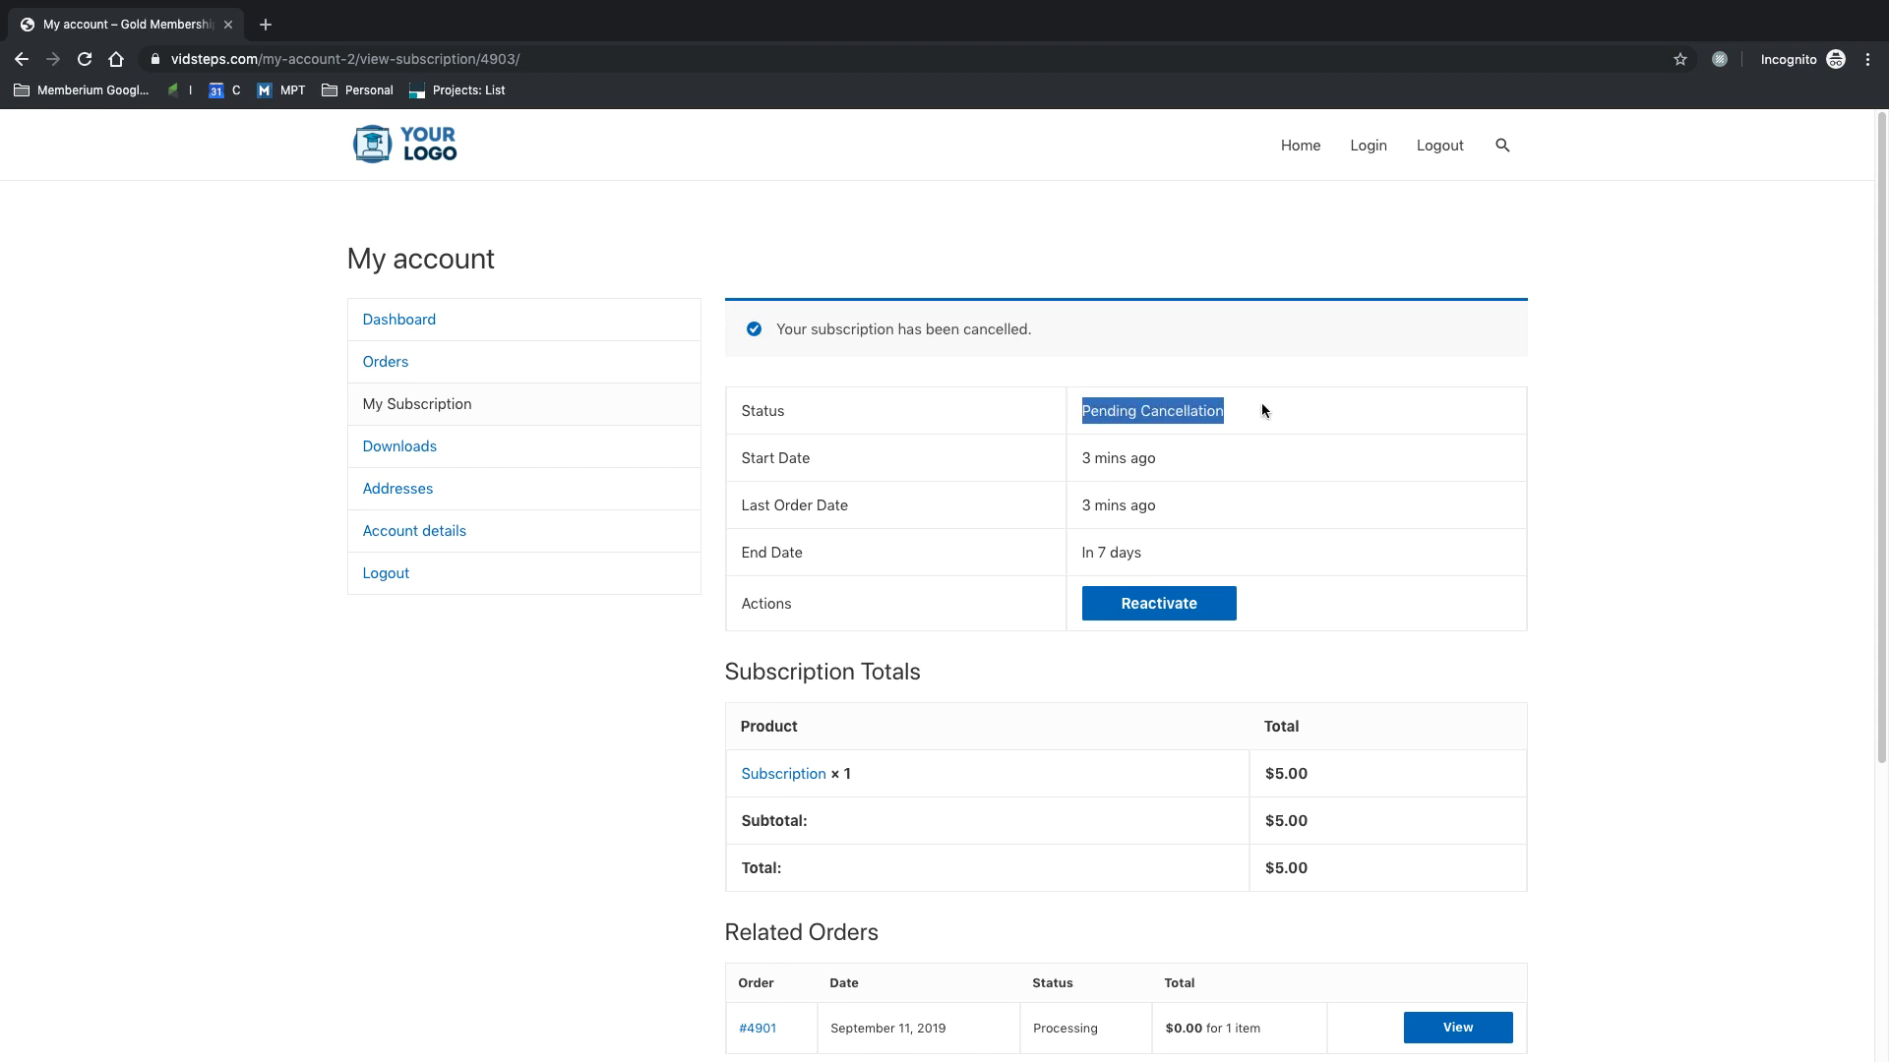
{"action": "left_click", "coordinate": [1260, 407]}
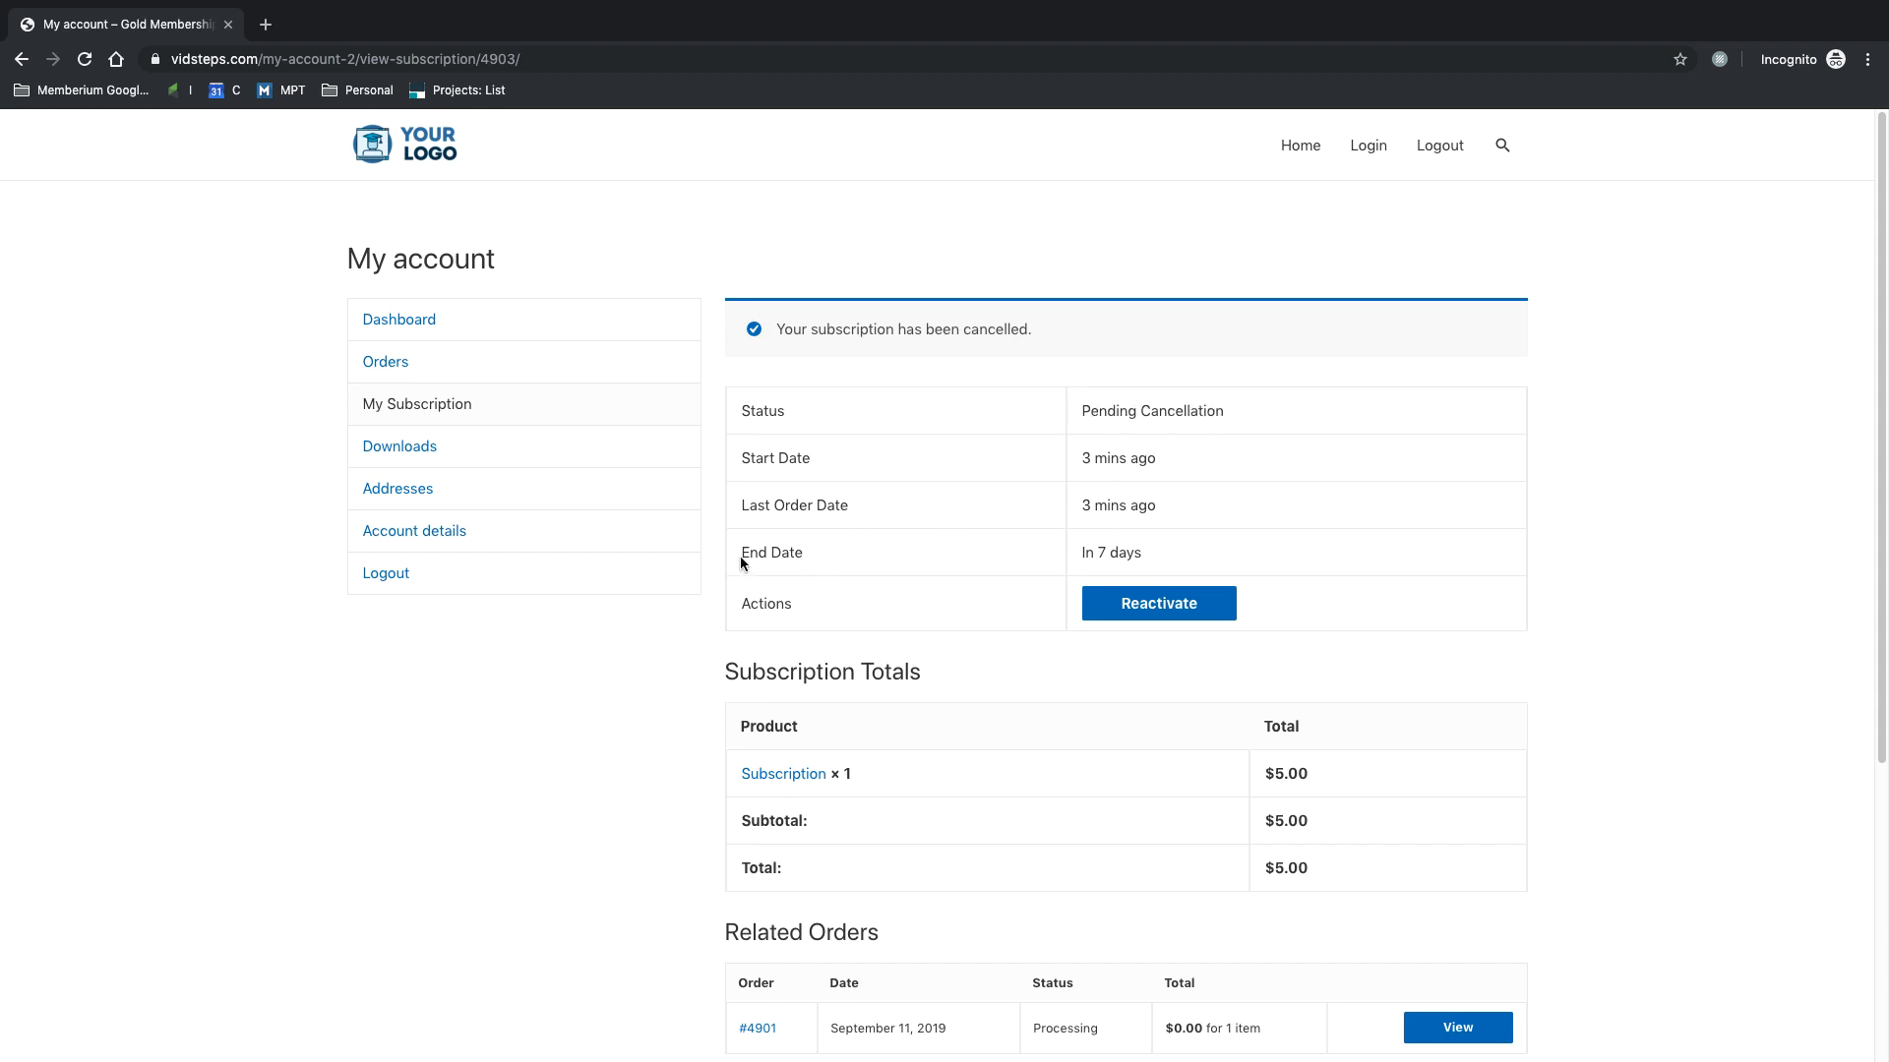
{"action": "left_click_drag", "start_coordinate": [741, 561], "coordinate": [808, 557]}
{"action": "left_click_drag", "start_coordinate": [1094, 554], "coordinate": [1171, 557]}
{"action": "left_click", "coordinate": [1180, 558]}
- Switch back to Infusionsoft, reload the contact record and check its tags after the customer's cancellation
{"action": "key", "text": "ctrl+Left"}
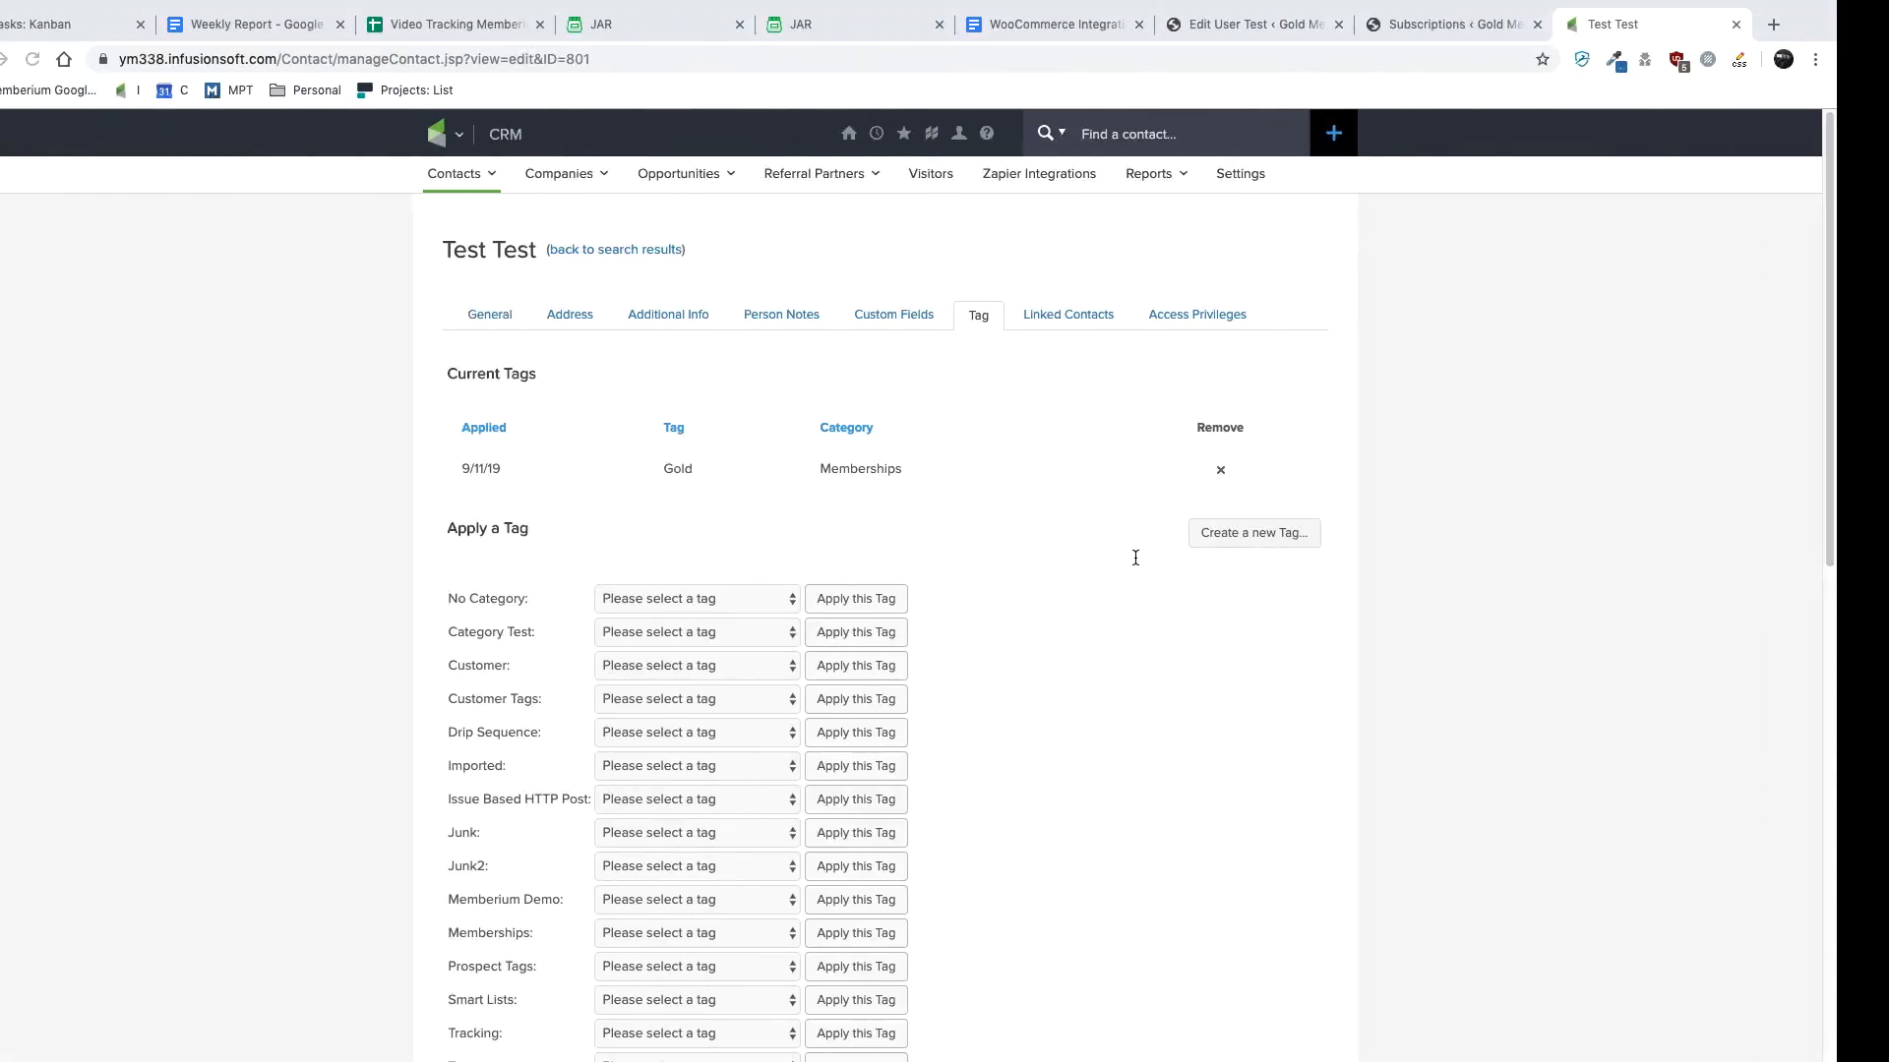
{"action": "left_click", "coordinate": [83, 59]}
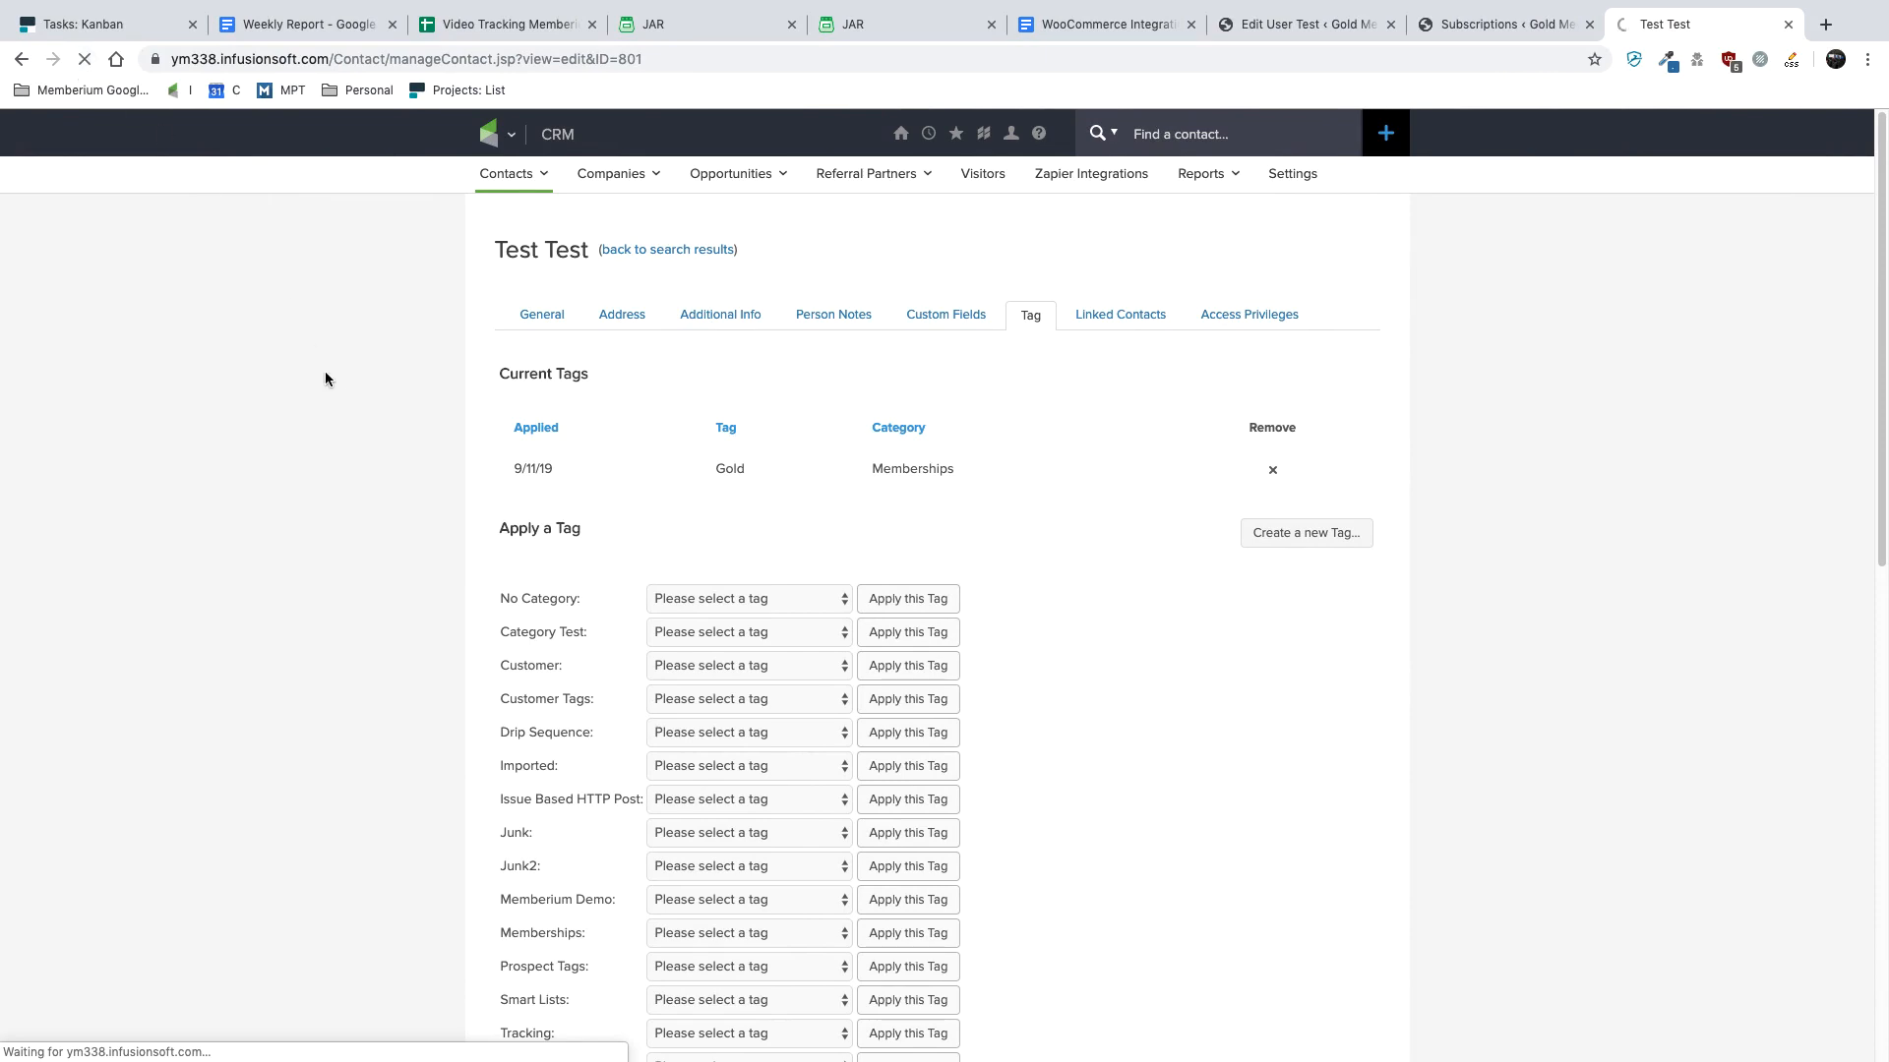
{"action": "scroll", "coordinate": [384, 404], "scroll_direction": "down", "scroll_amount": 5}
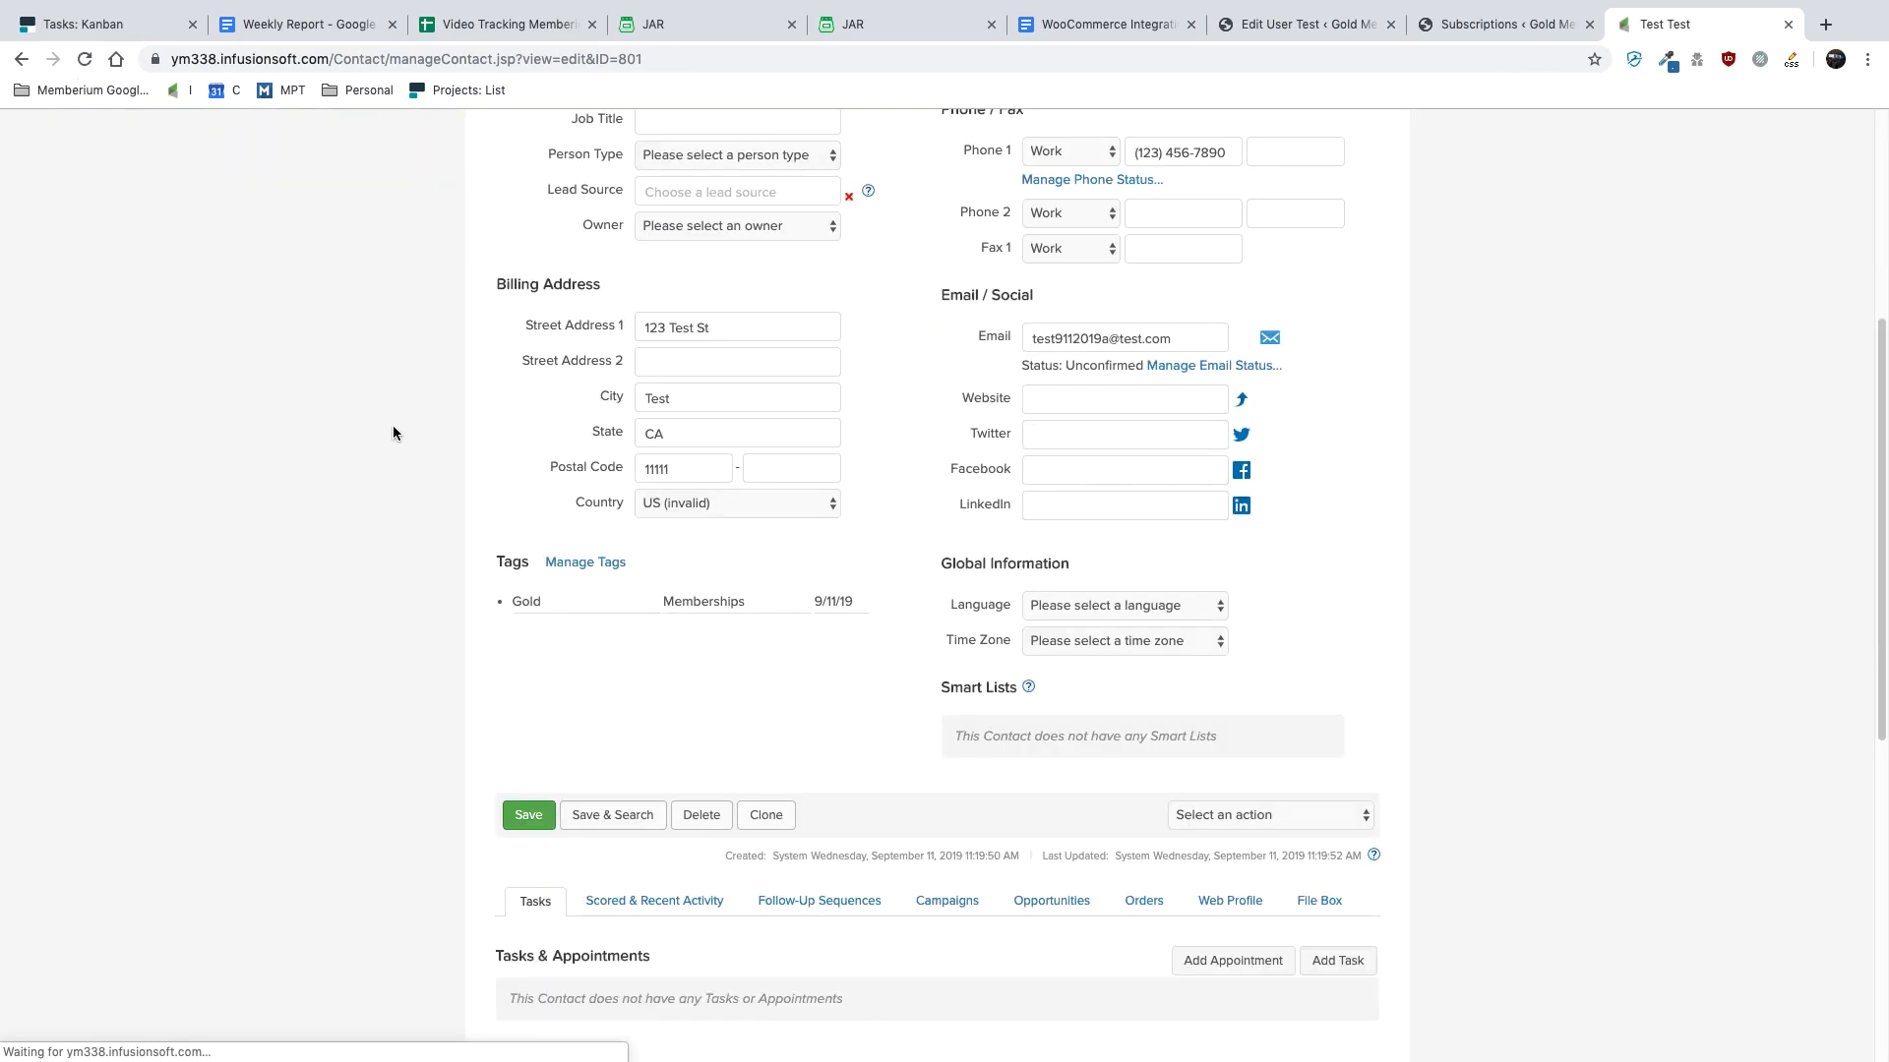
{"action": "double_click", "coordinate": [529, 600]}
{"action": "left_click", "coordinate": [569, 605]}
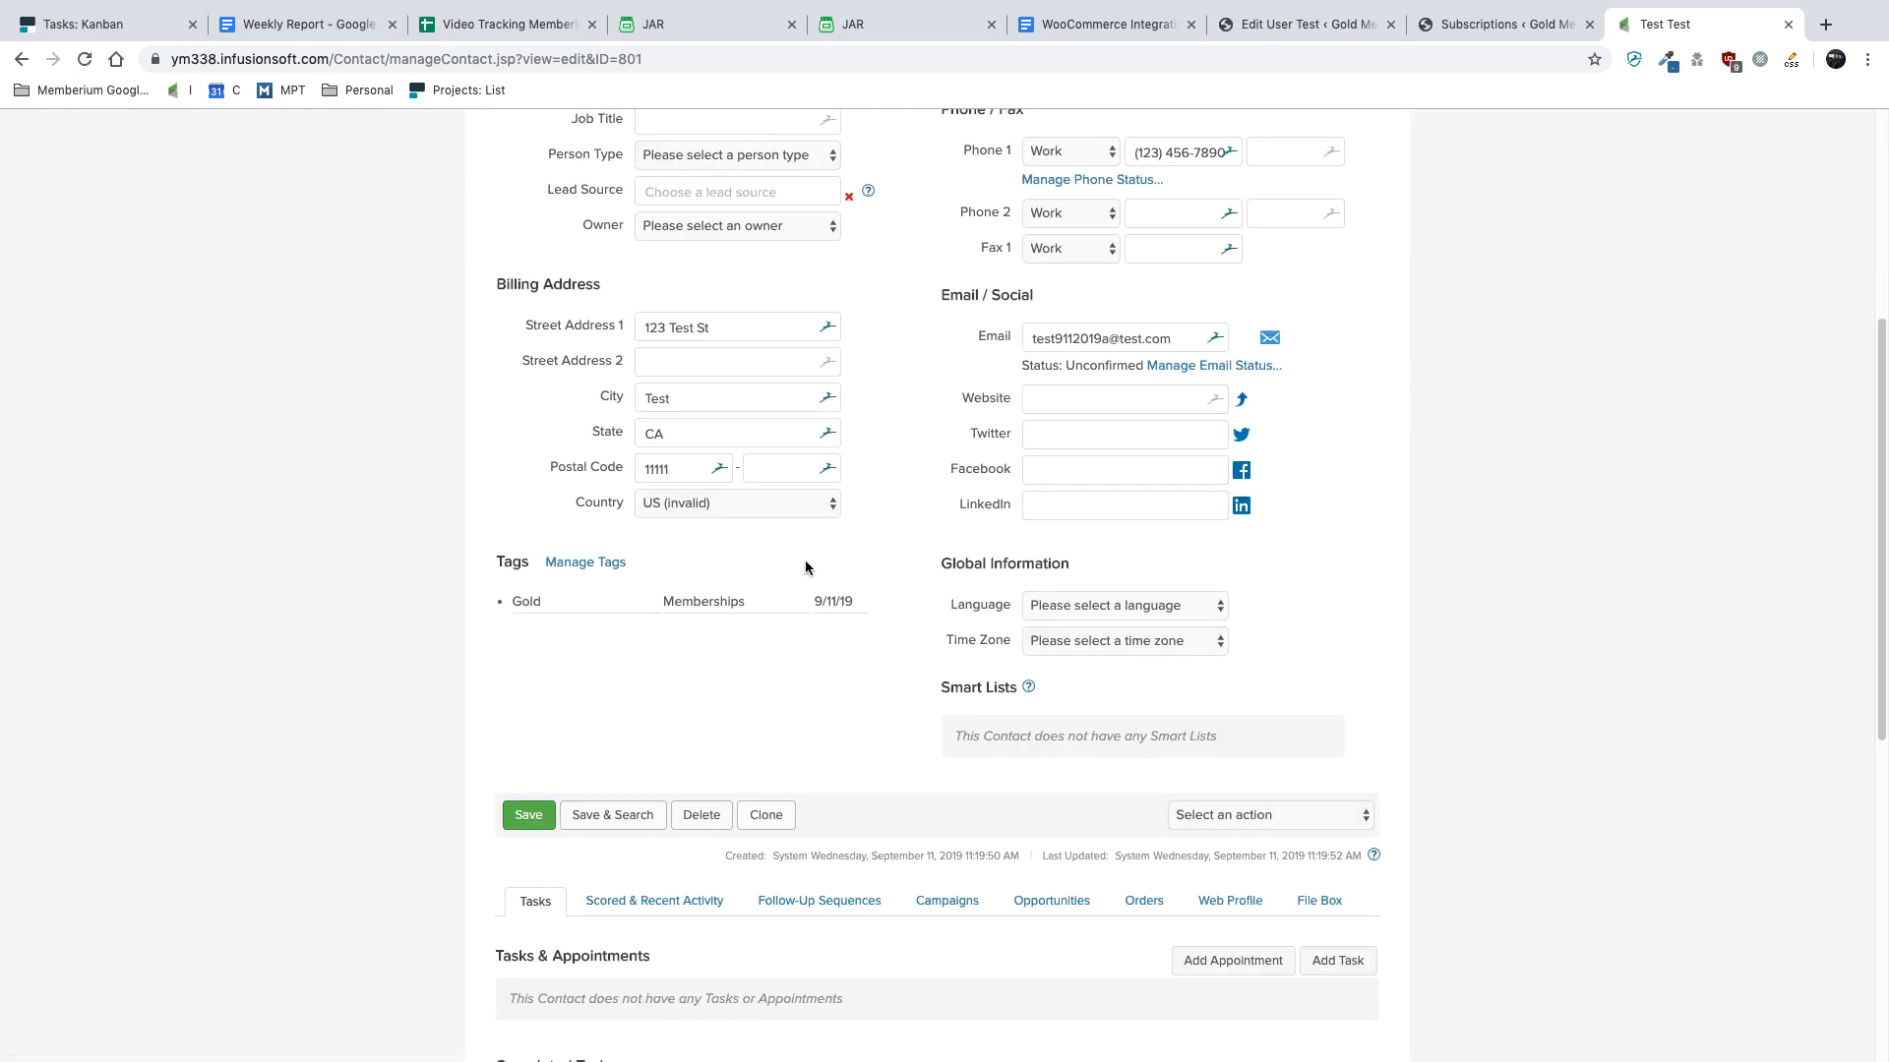
{"action": "right_click", "coordinate": [1102, 219]}
- Switch to the WooCommerce subscriptions list, refresh it, cancel the test customer's pending subscription immediately and check its end date
{"action": "left_click", "coordinate": [1505, 23]}
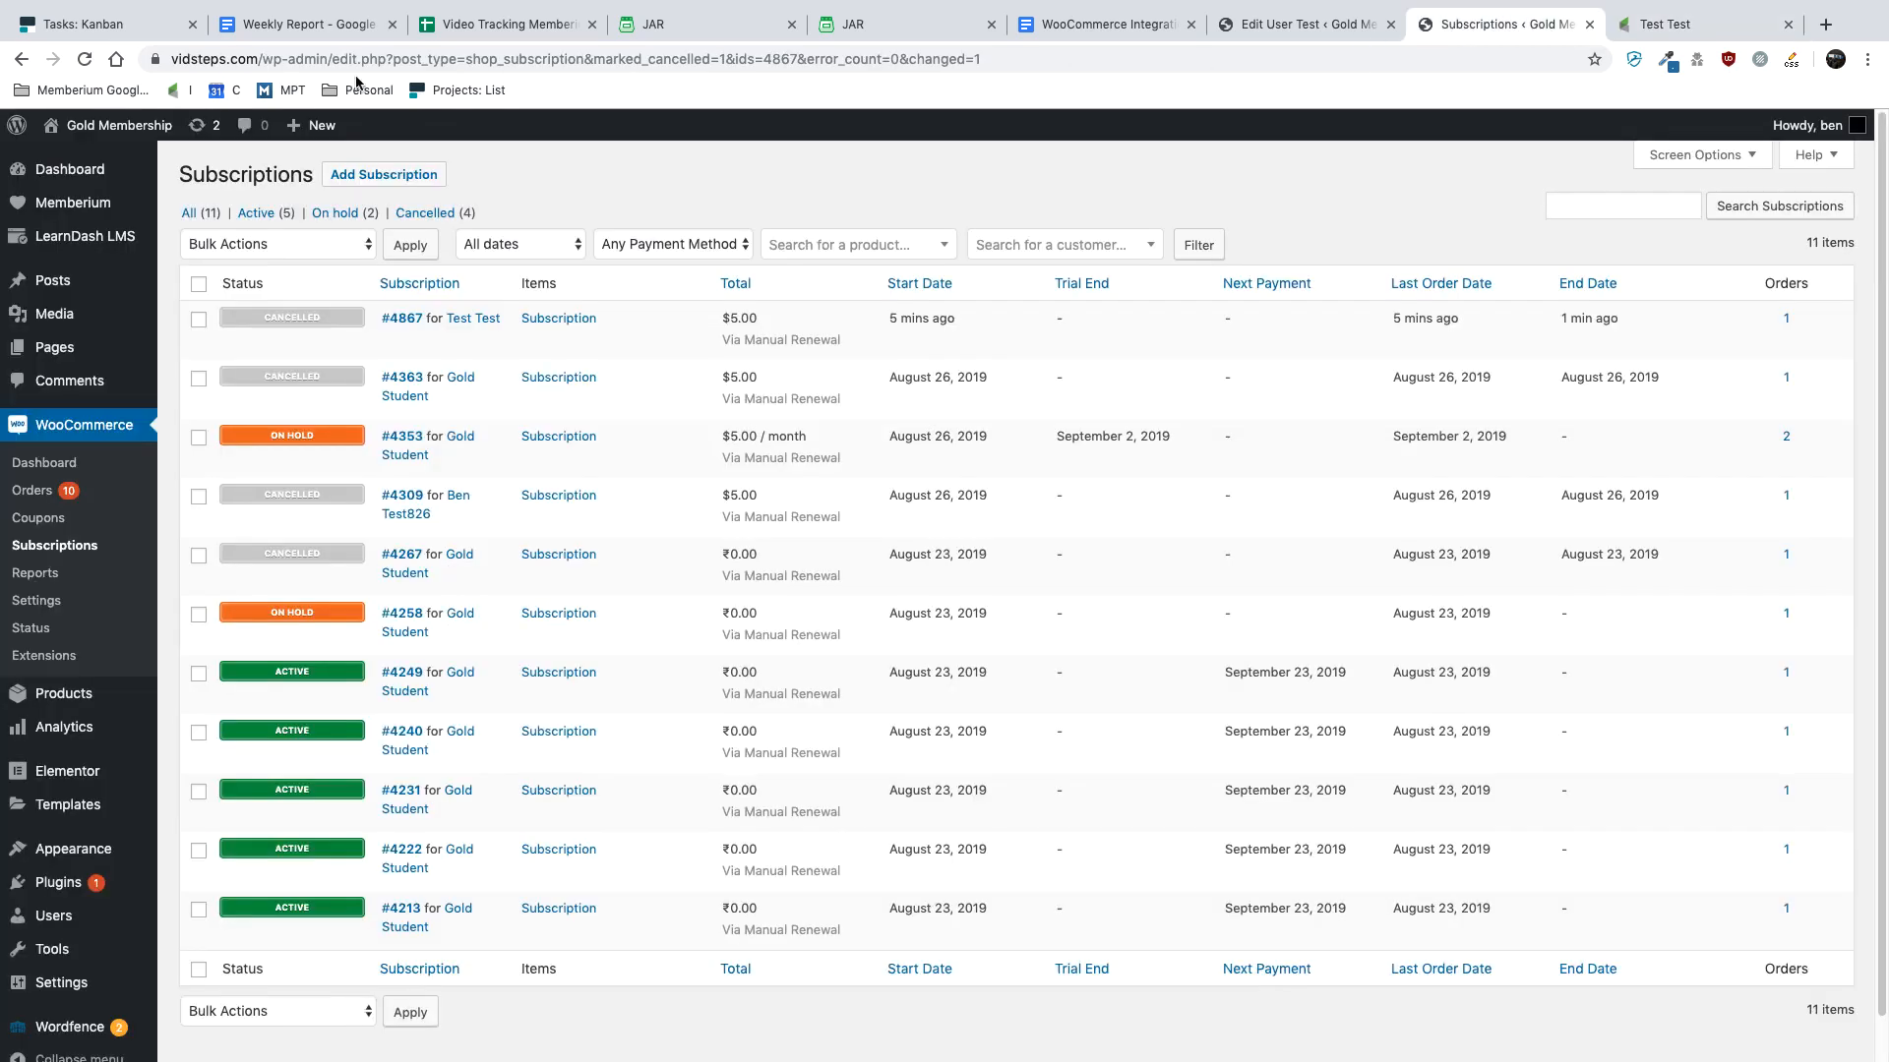
{"action": "left_click", "coordinate": [83, 61]}
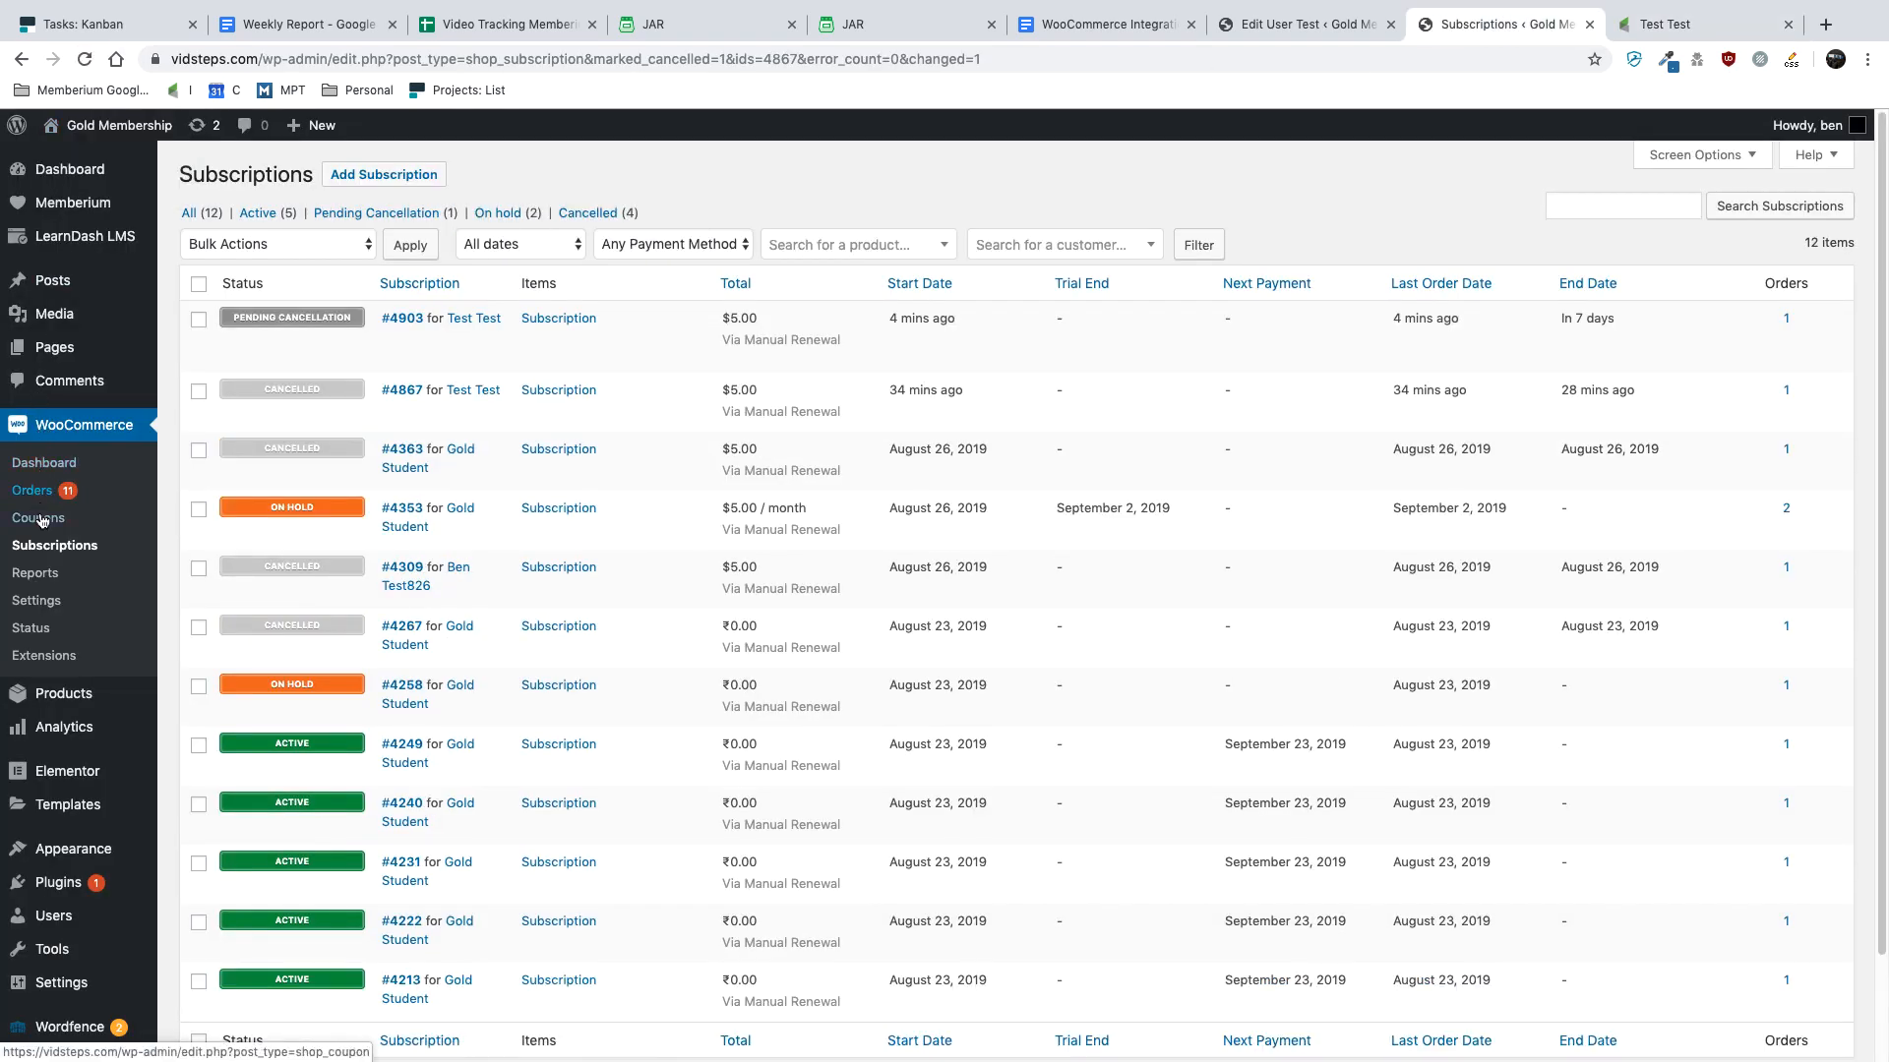
{"action": "mouse_move", "coordinate": [281, 308]}
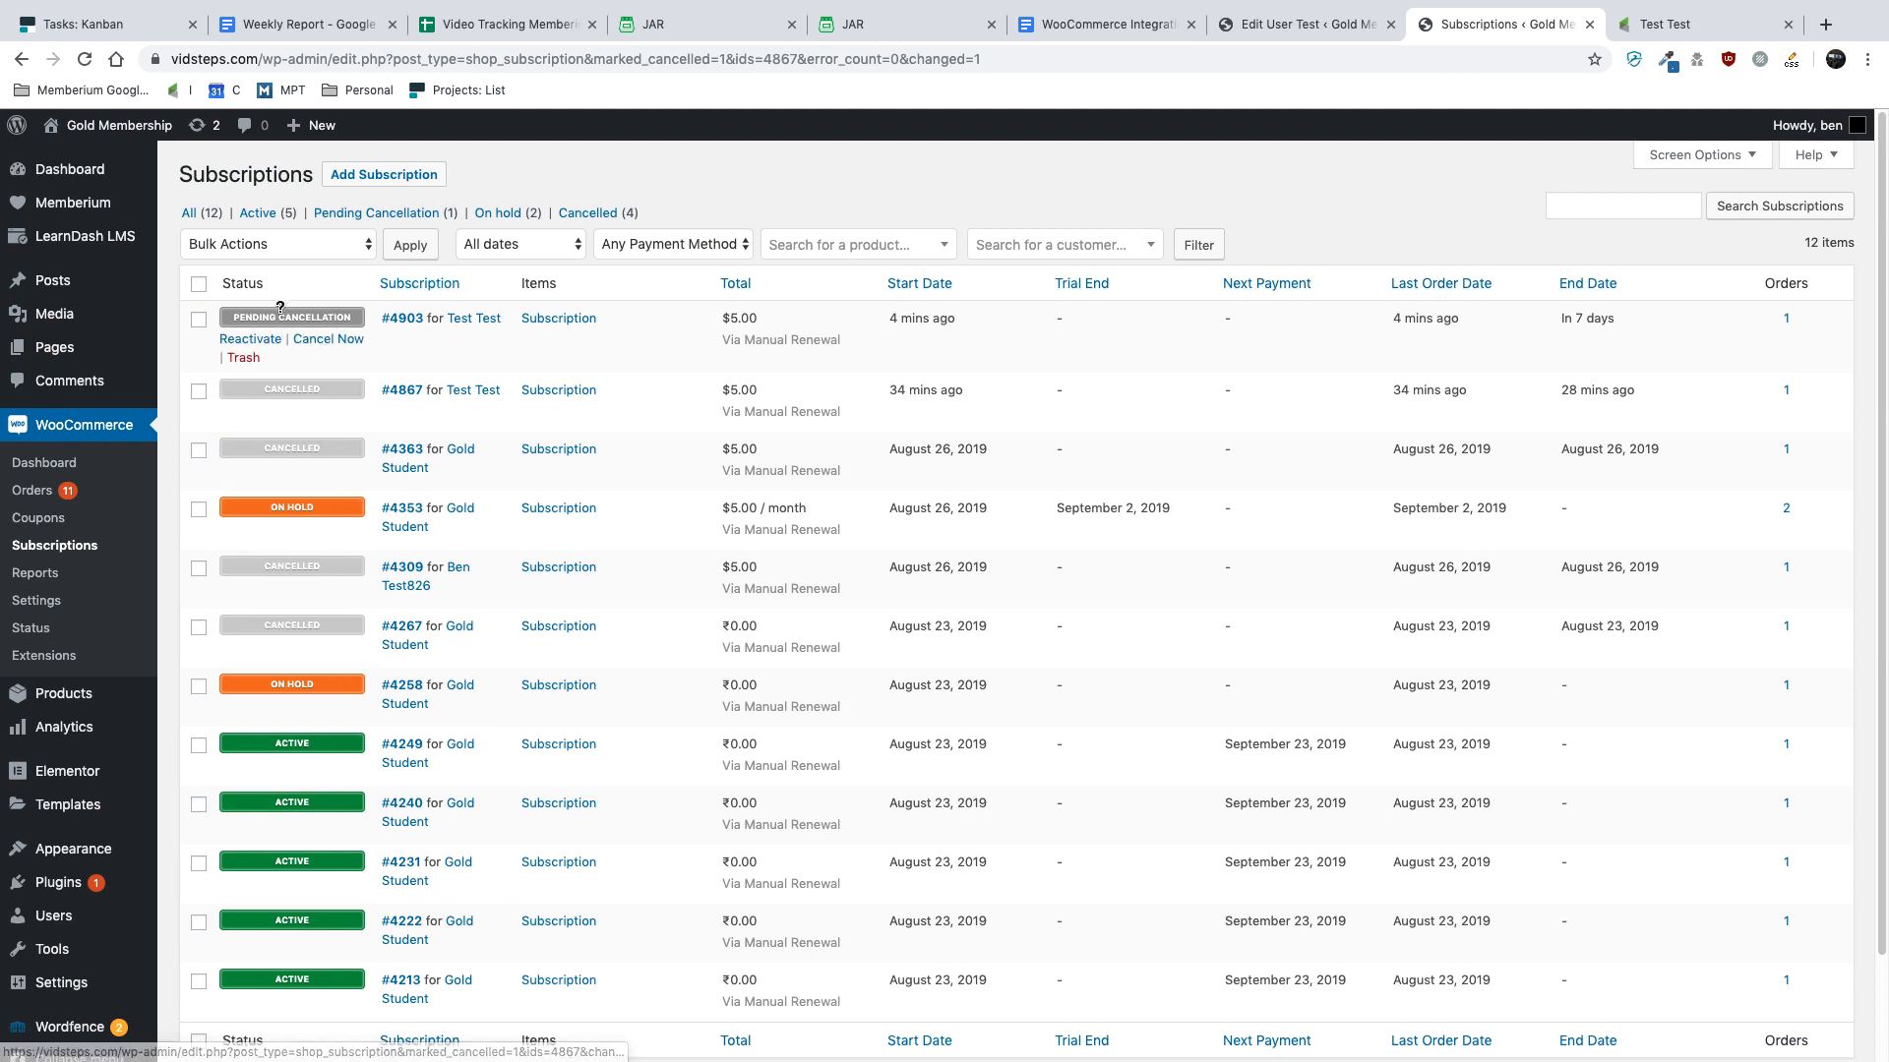
{"action": "mouse_move", "coordinate": [509, 327]}
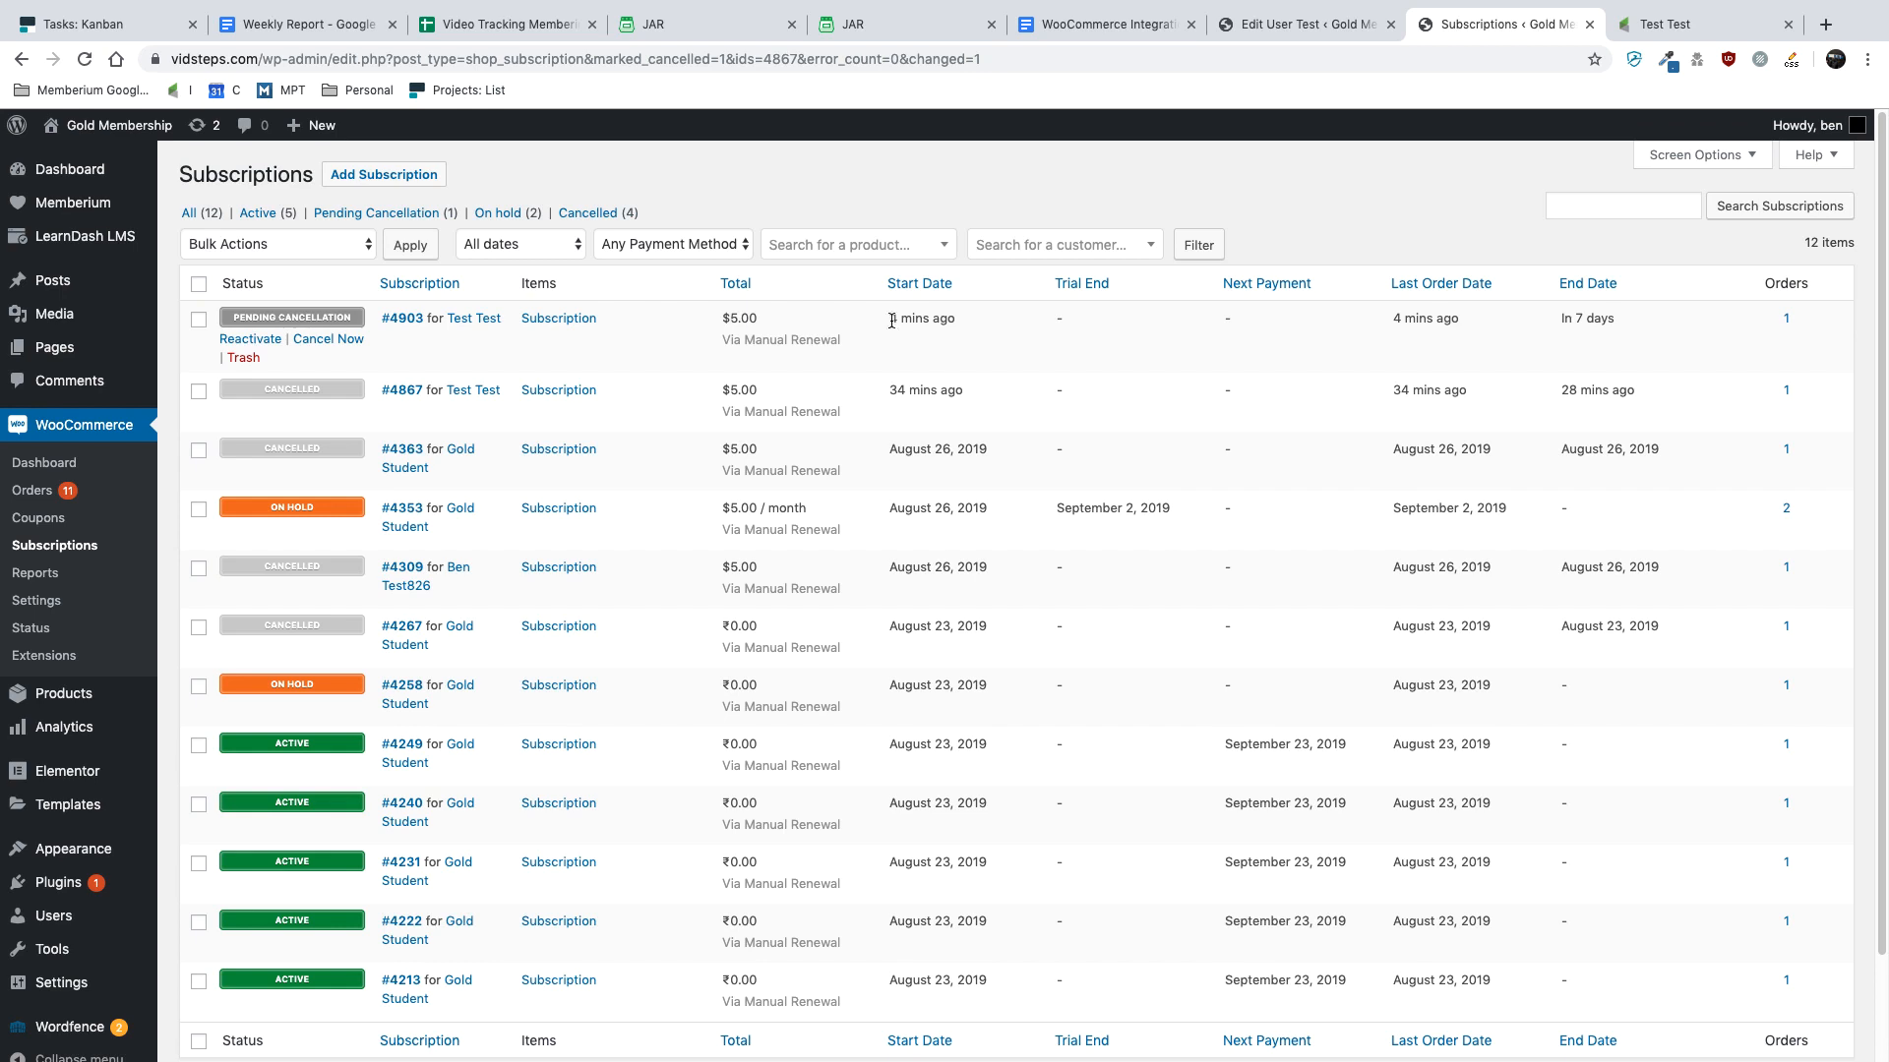
{"action": "left_click_drag", "start_coordinate": [890, 320], "coordinate": [955, 325]}
{"action": "left_click", "coordinate": [955, 324]}
{"action": "left_click", "coordinate": [325, 341]}
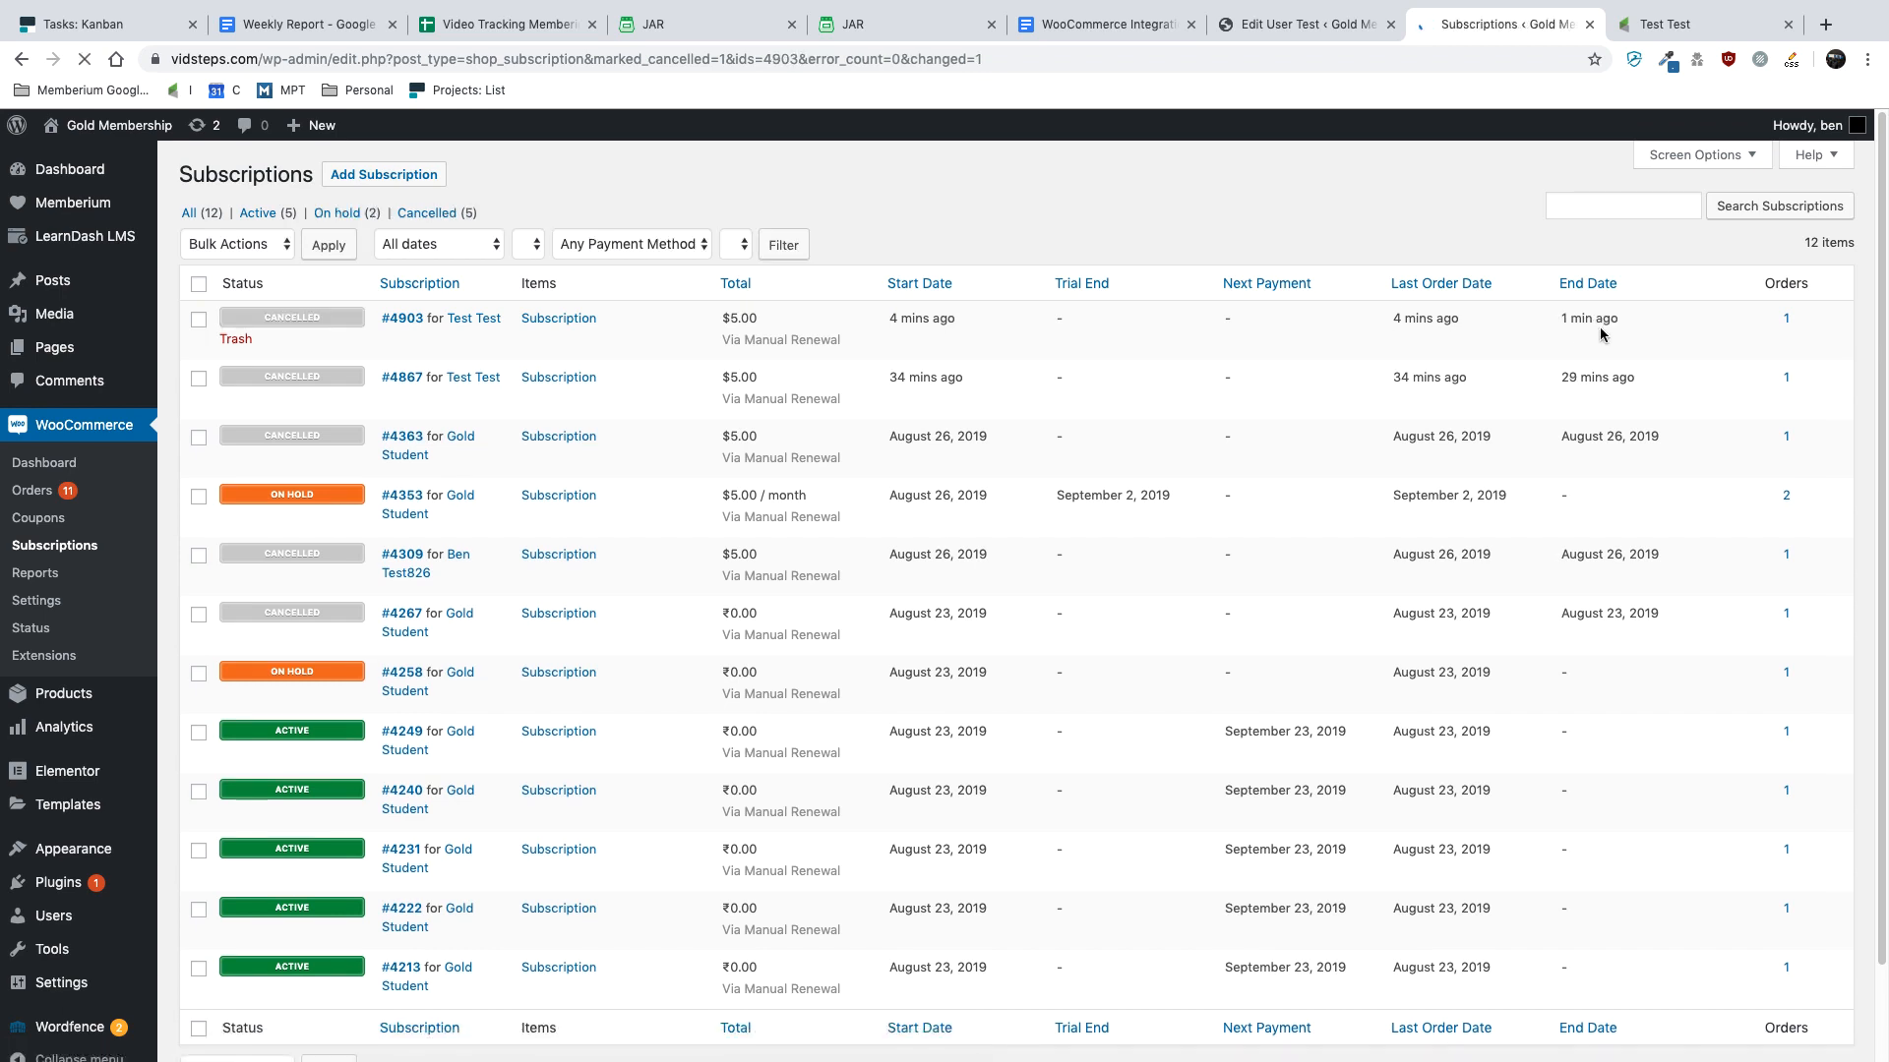
{"action": "left_click_drag", "start_coordinate": [1568, 318], "coordinate": [1619, 324]}
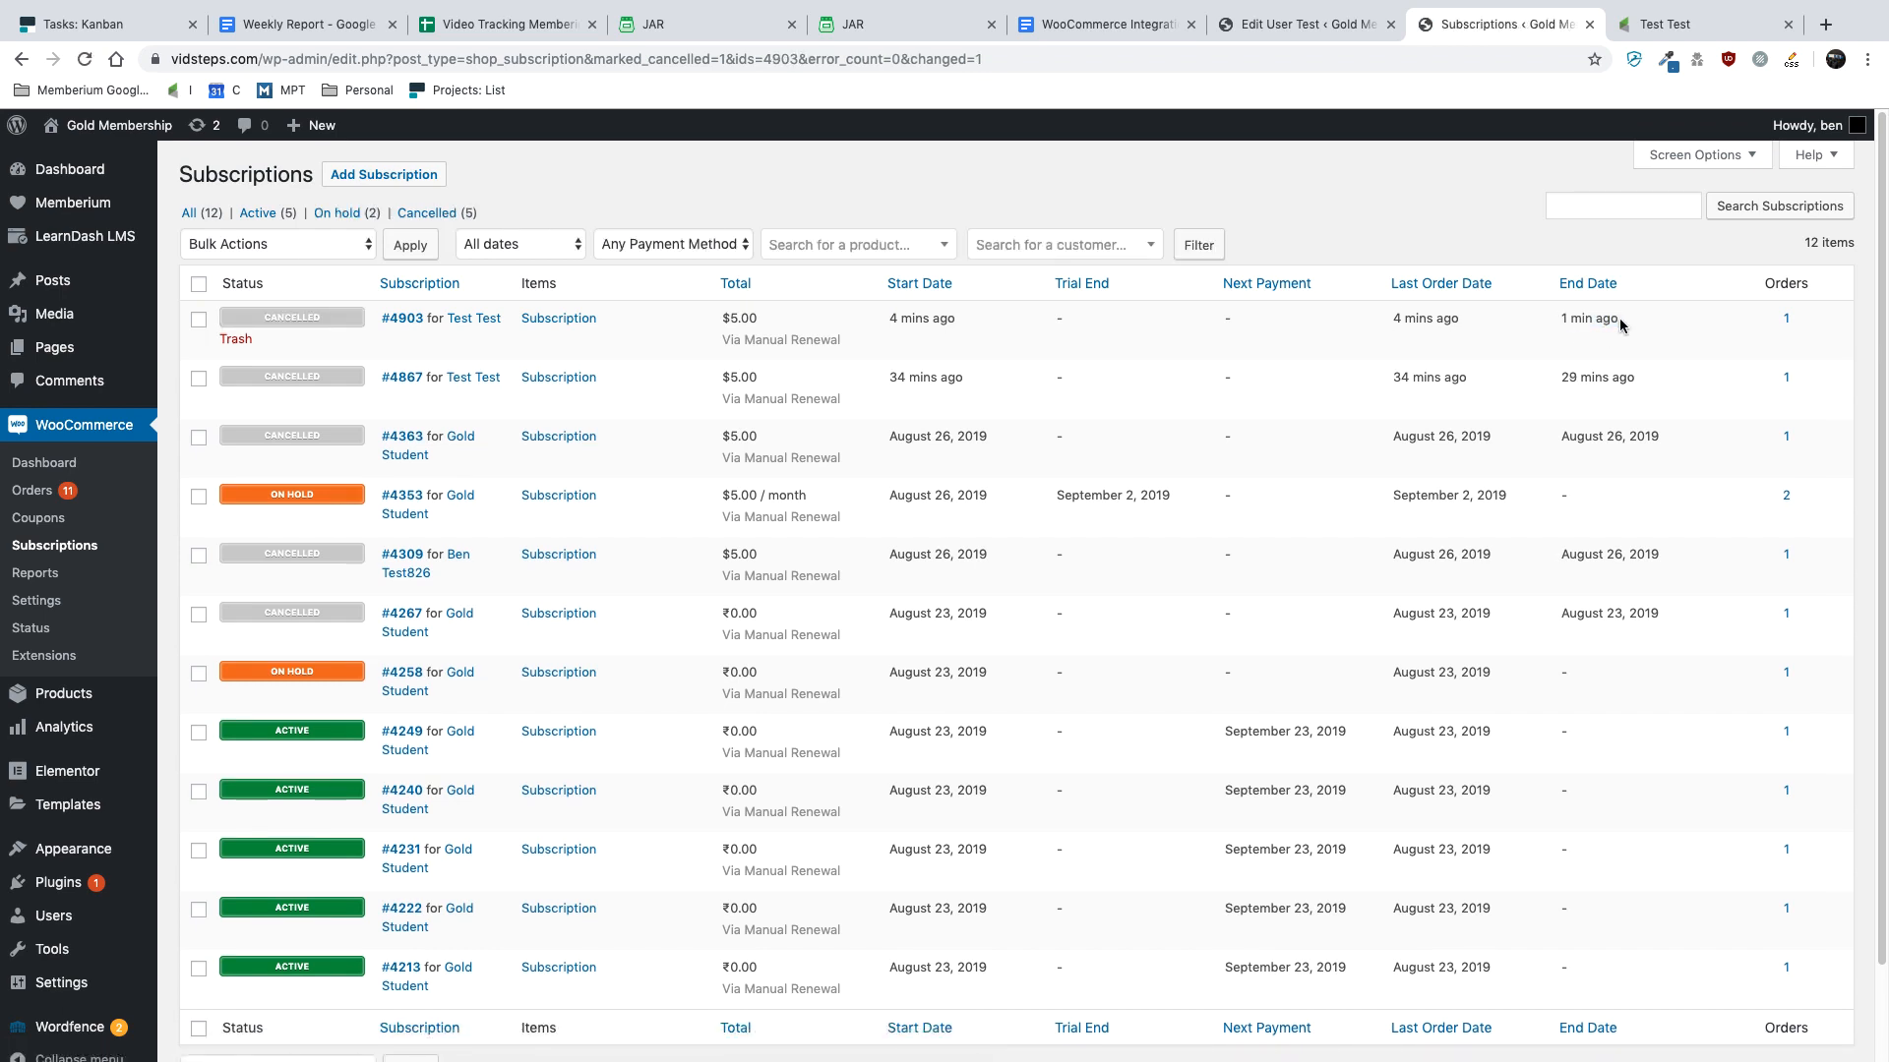
{"action": "left_click", "coordinate": [1560, 322]}
- Return to the Infusionsoft contact, reload it and check which membership tags it carries after the immediate cancellation
{"action": "left_click", "coordinate": [1633, 27]}
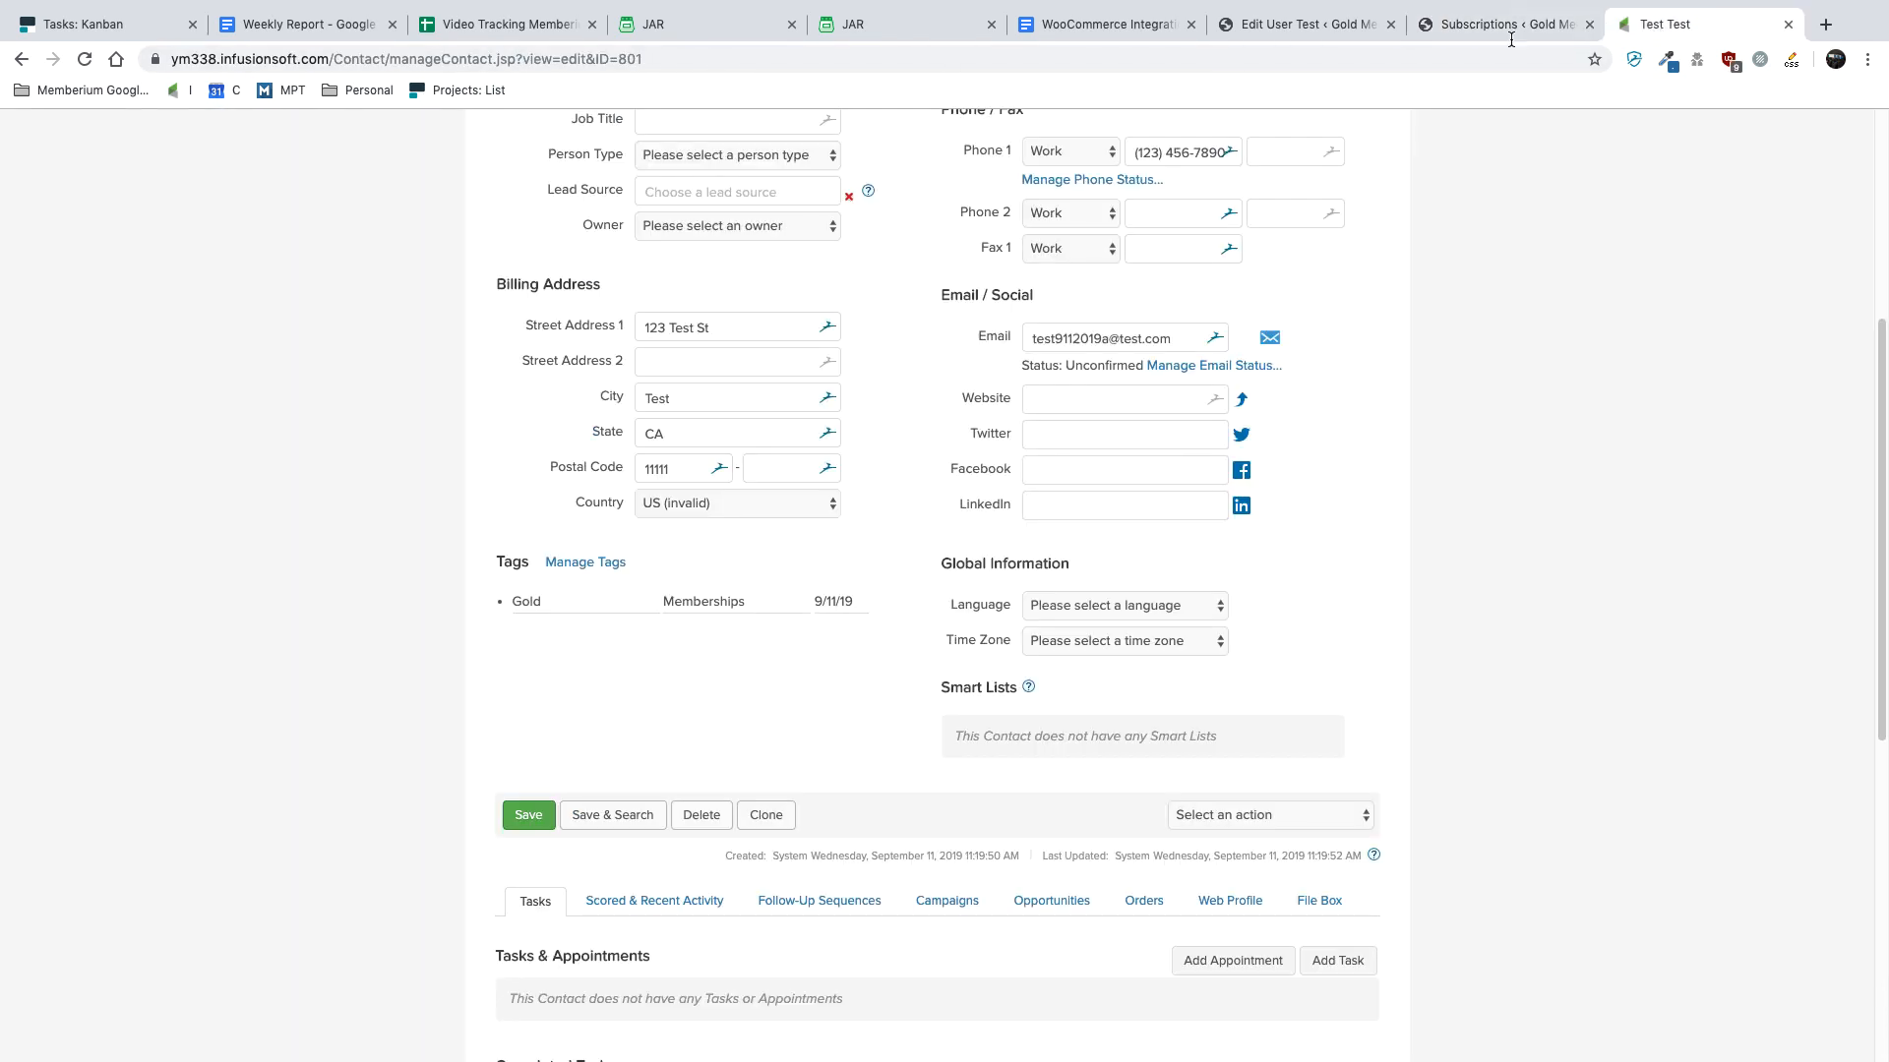
{"action": "left_click", "coordinate": [84, 61]}
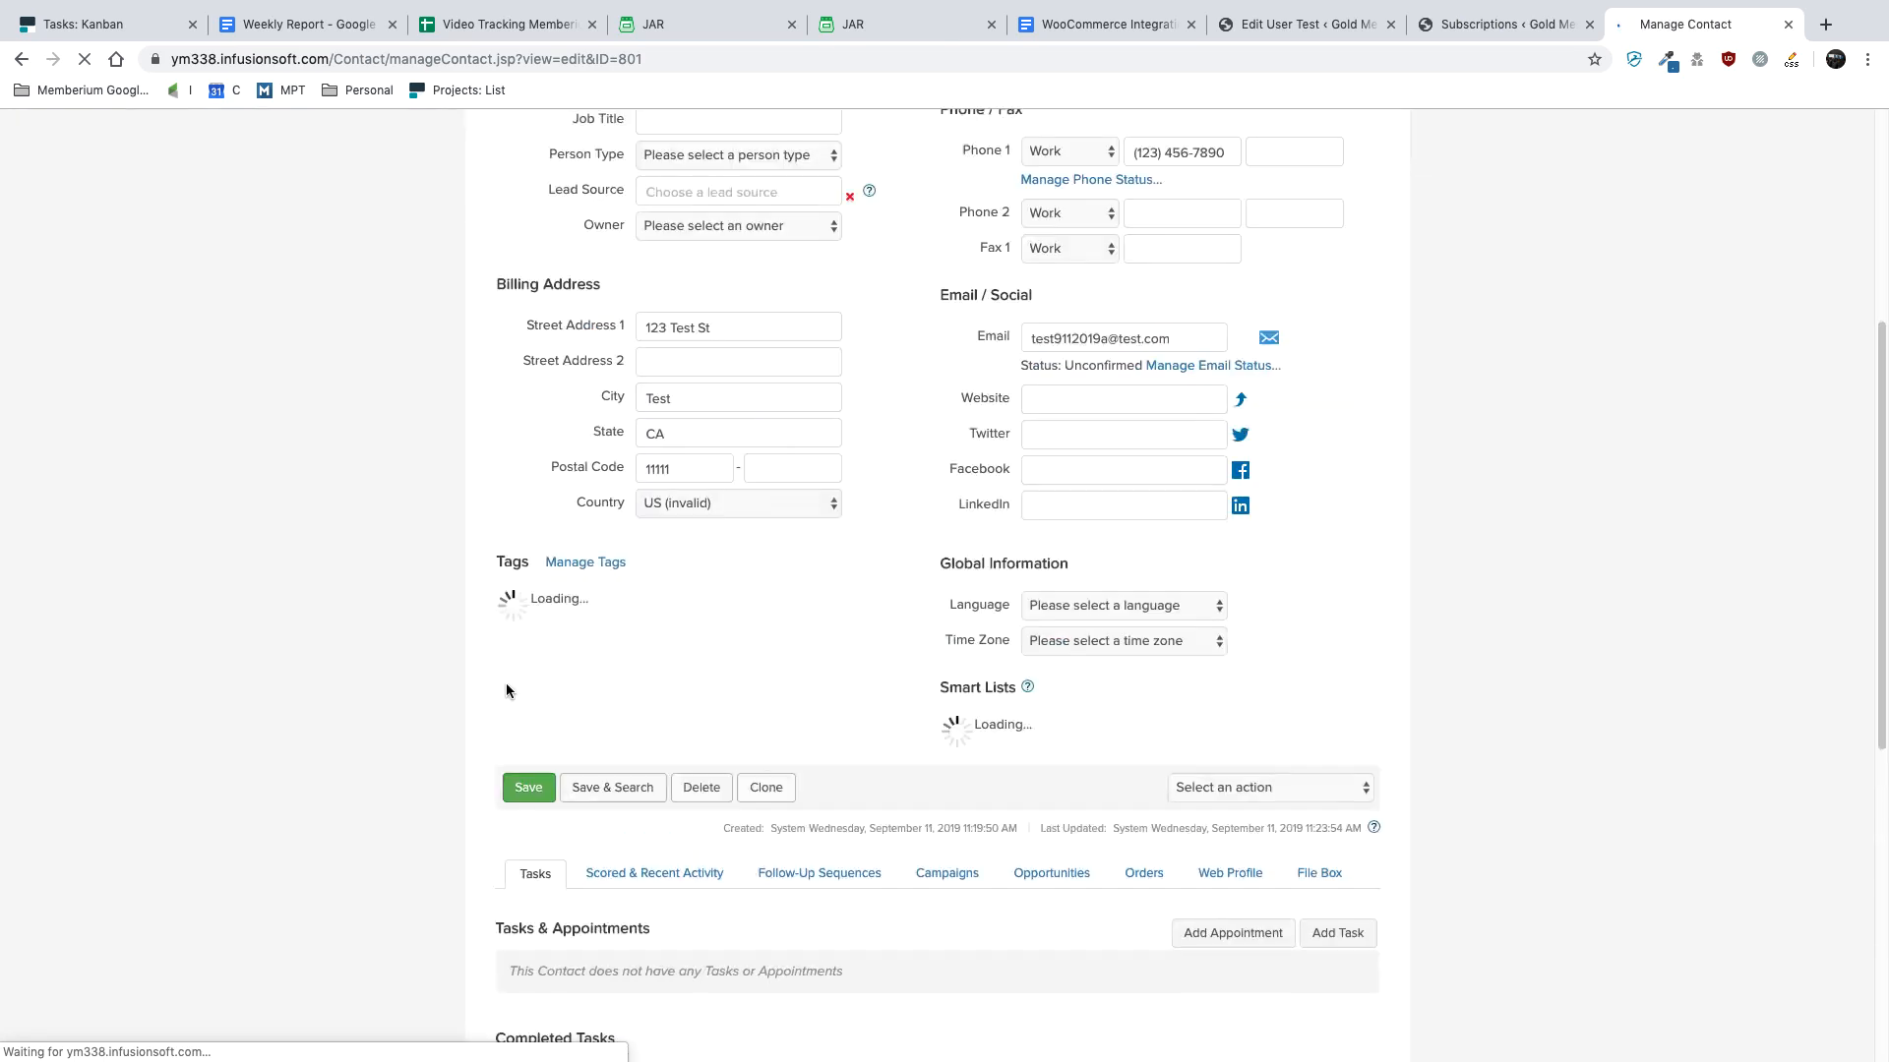
{"action": "scroll", "coordinate": [506, 683], "scroll_direction": "down", "scroll_amount": 4}
{"action": "scroll", "coordinate": [506, 686], "scroll_direction": "up", "scroll_amount": 3}
{"action": "left_click_drag", "start_coordinate": [510, 483], "coordinate": [642, 487]}
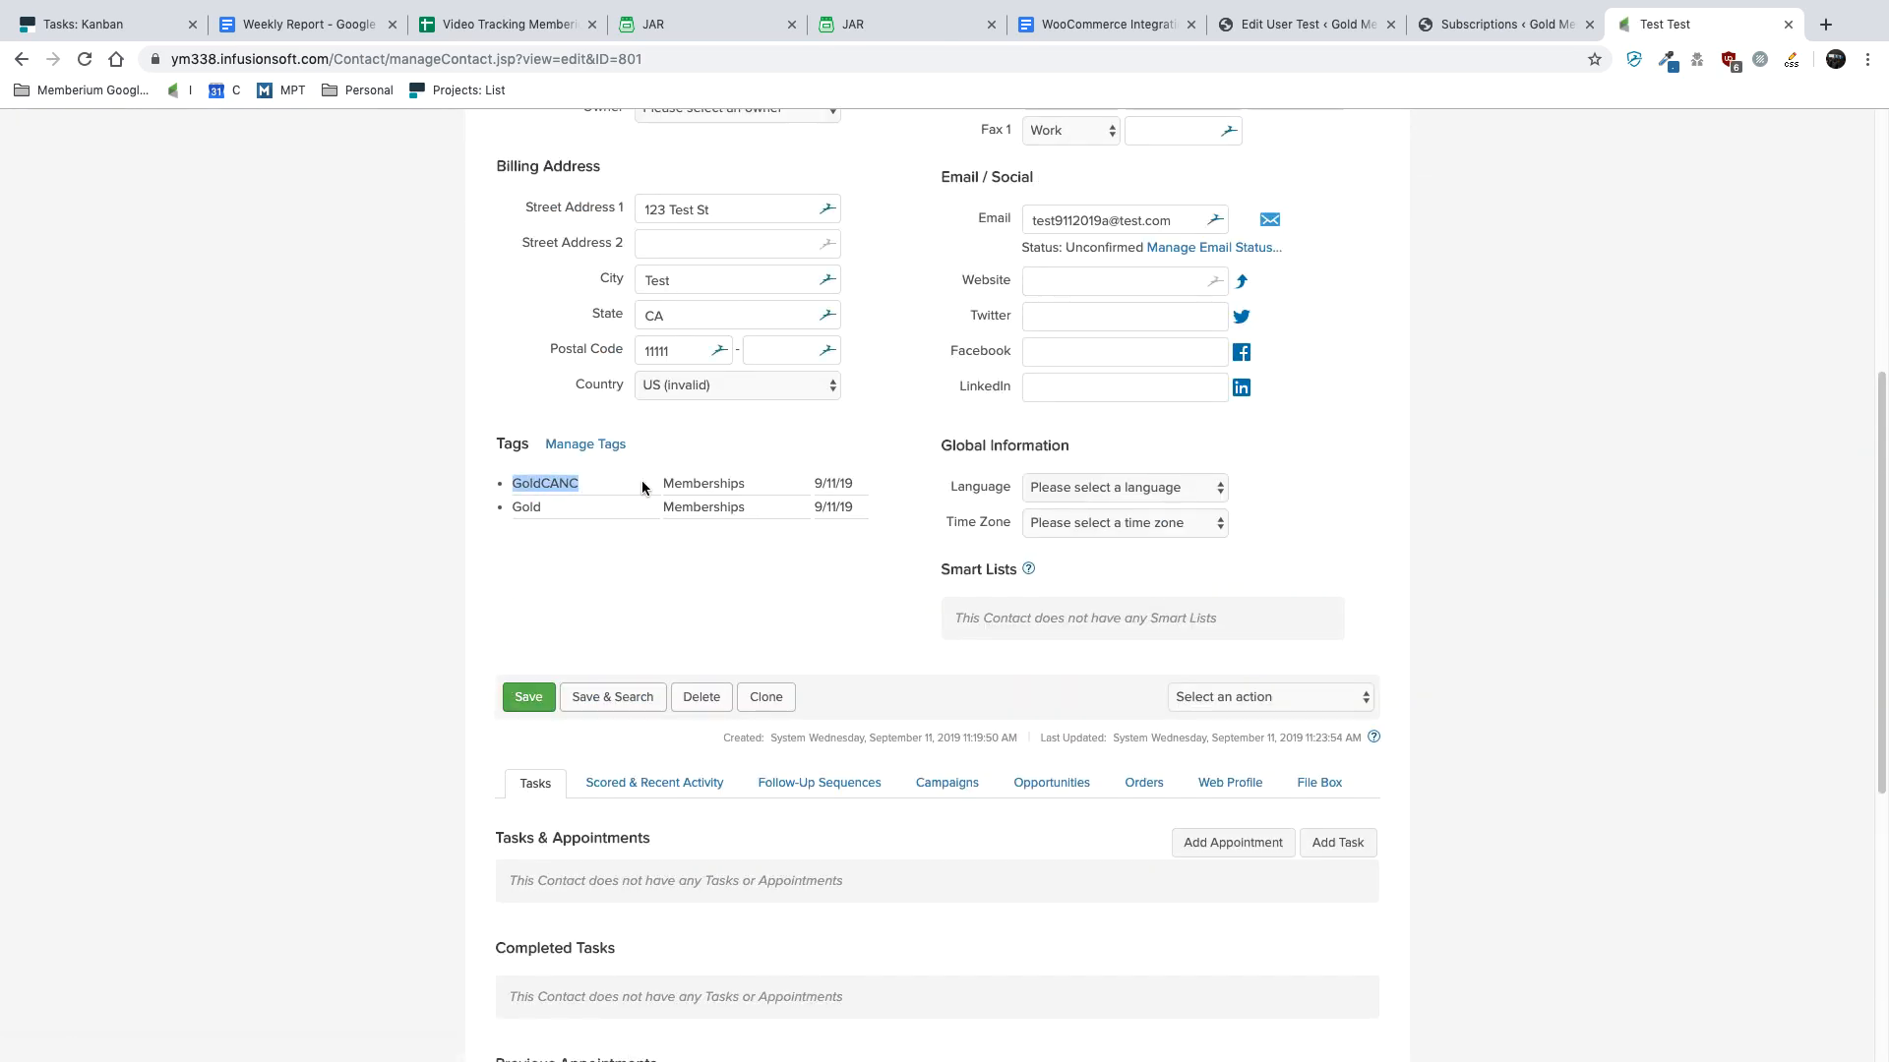
{"action": "left_click", "coordinate": [644, 487]}
{"action": "scroll", "coordinate": [646, 481], "scroll_direction": "up", "scroll_amount": 6}
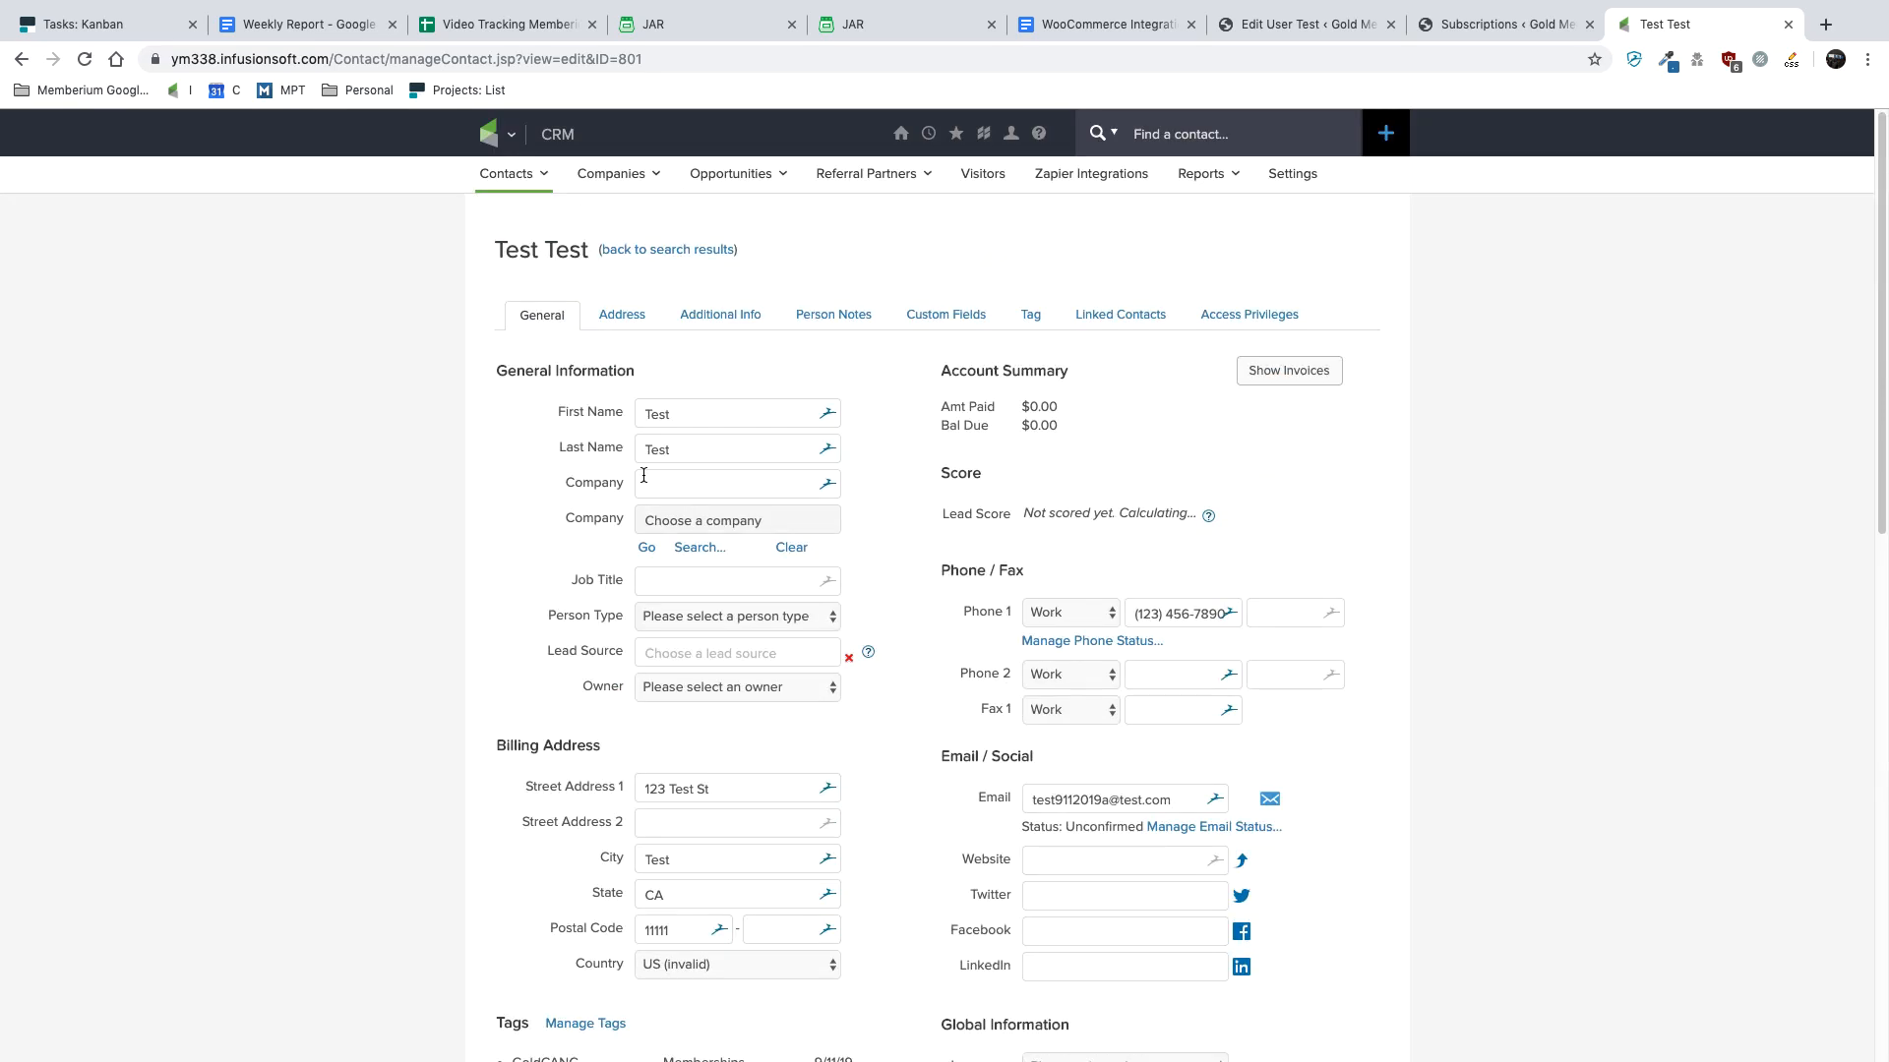